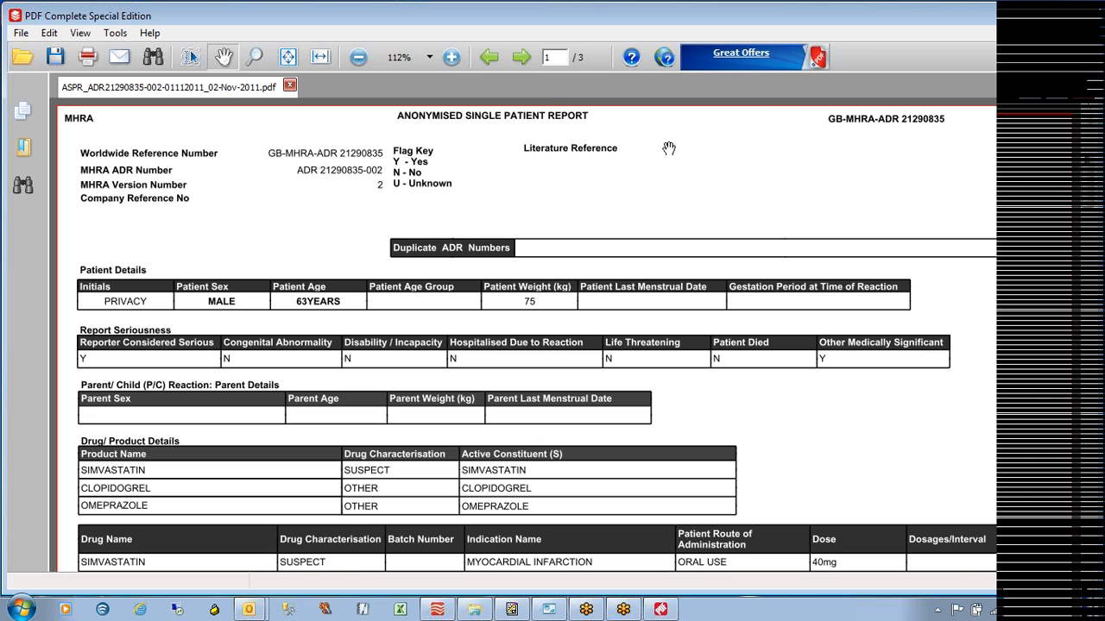
Flip through pages 1–3 of the anonymised ASPR patient report PDF
{"action": "double_click", "coordinate": [521, 59]}
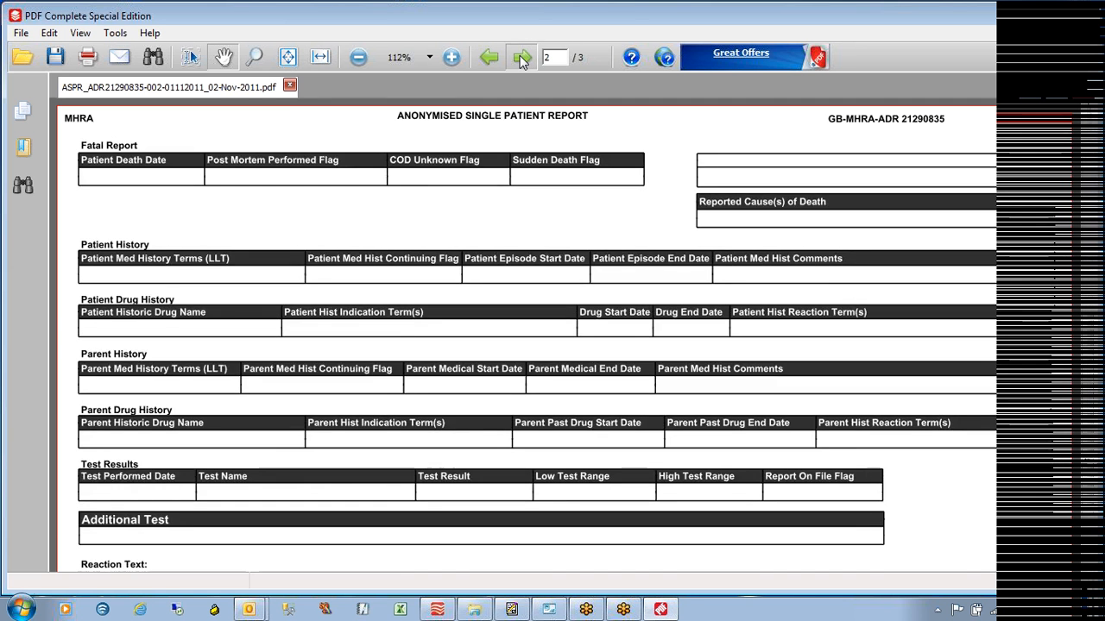
{"action": "double_click", "coordinate": [500, 58]}
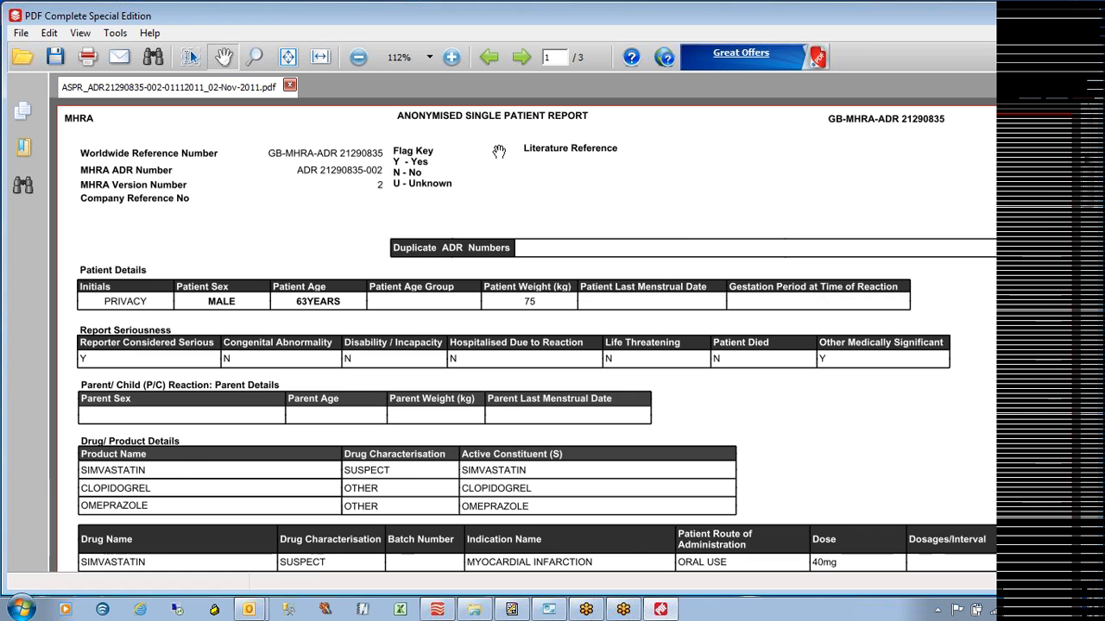
{"action": "left_click", "coordinate": [524, 64]}
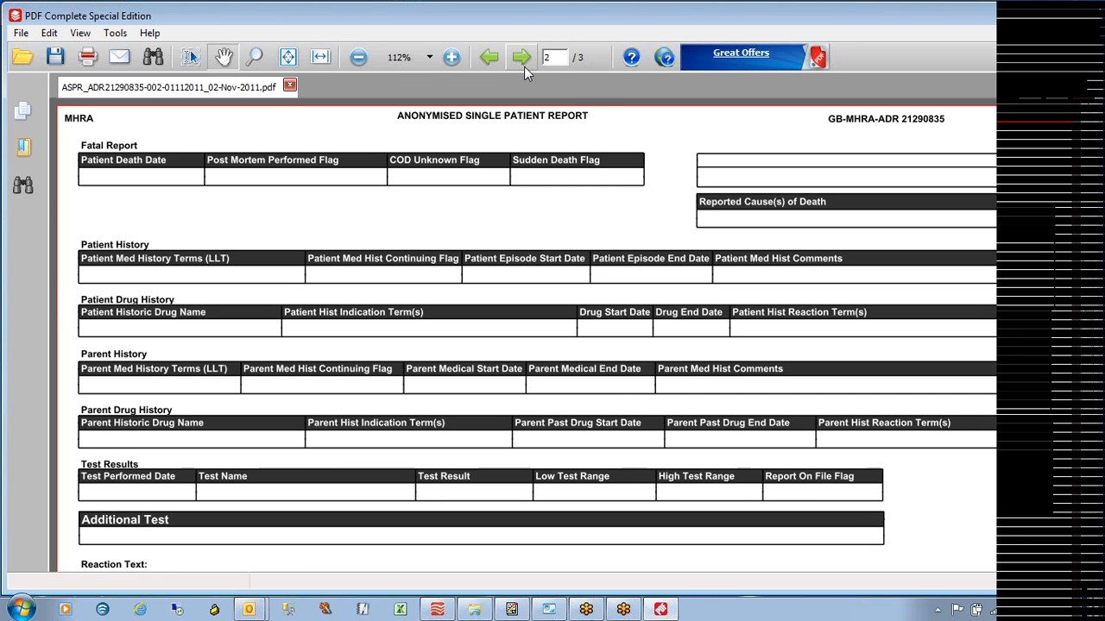
{"action": "left_click", "coordinate": [524, 67]}
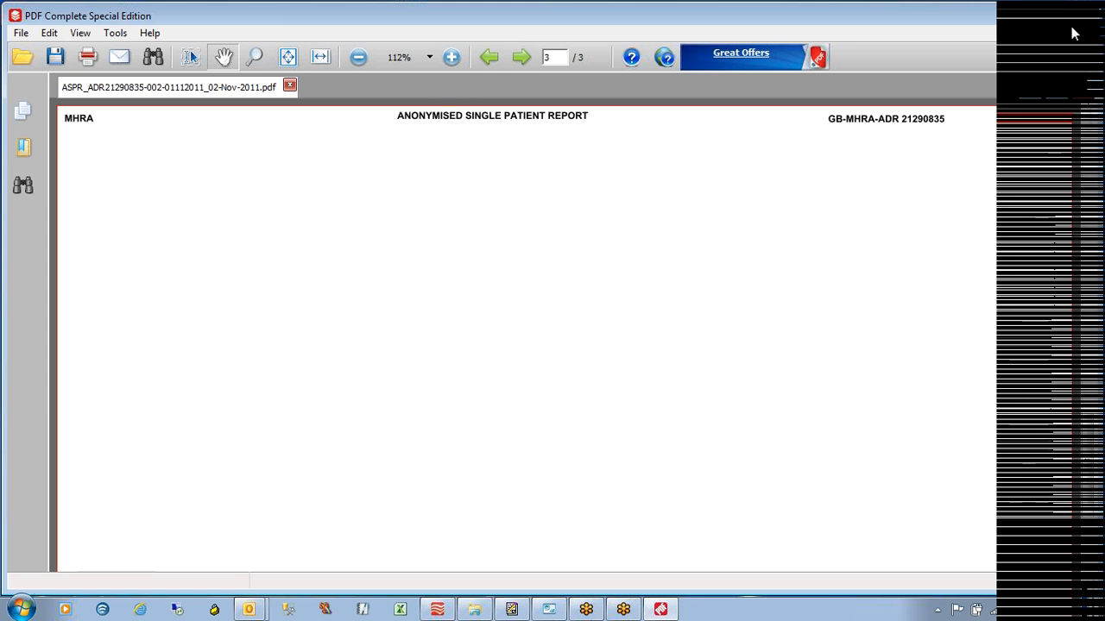
Minimize PDF Complete and restore the ABBYY FlexiCapture window with the ASPRCON project
{"action": "left_click", "coordinate": [1037, 20]}
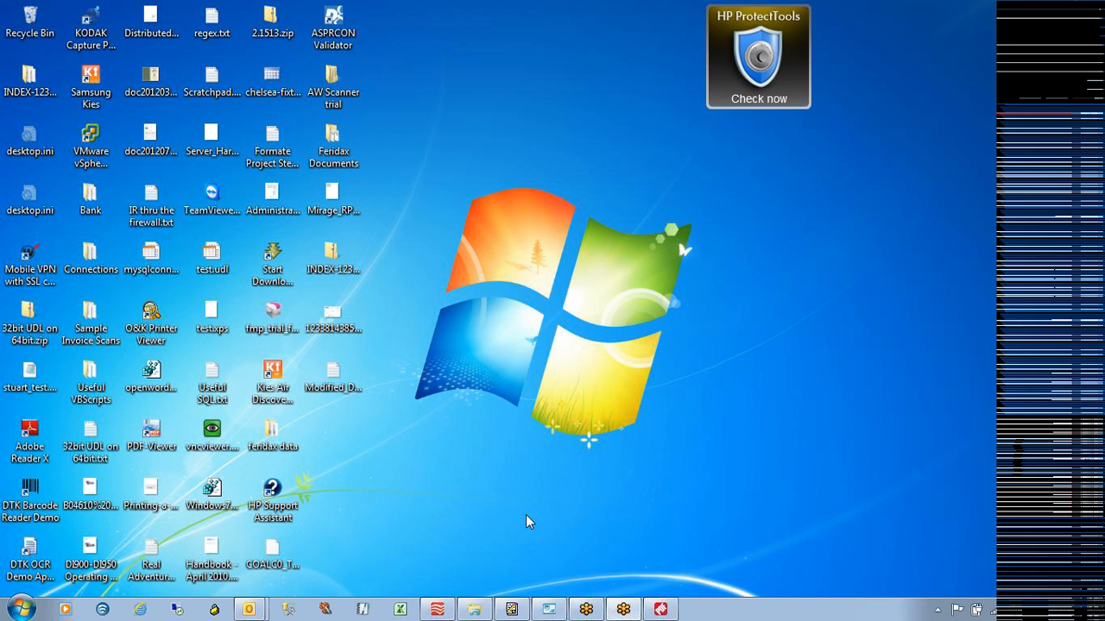
{"action": "left_click", "coordinate": [436, 611]}
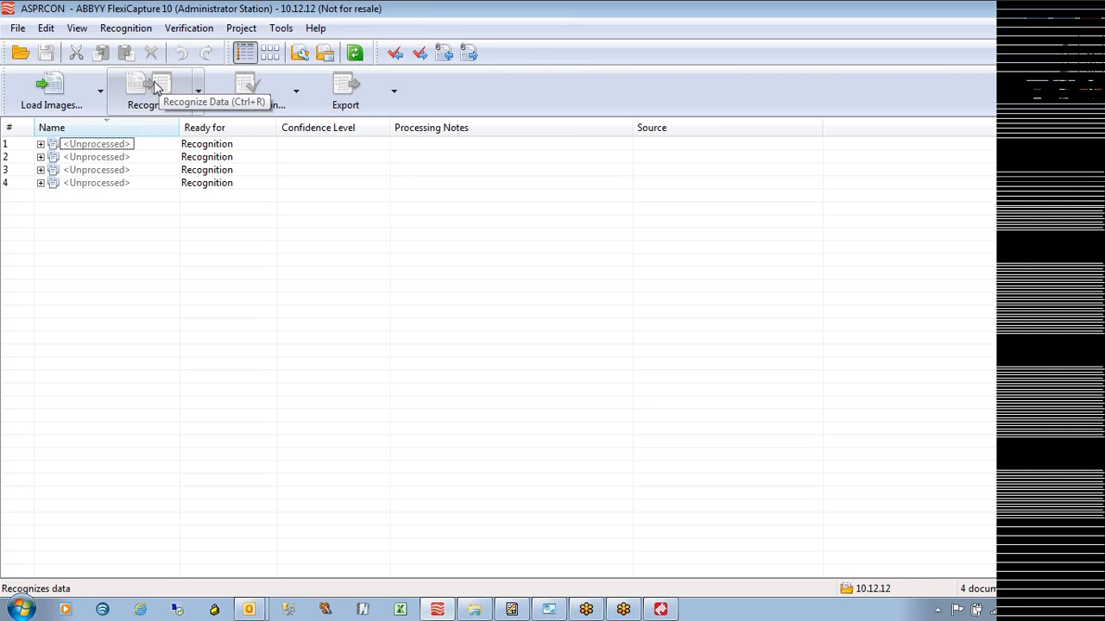
{"action": "left_click", "coordinate": [40, 88]}
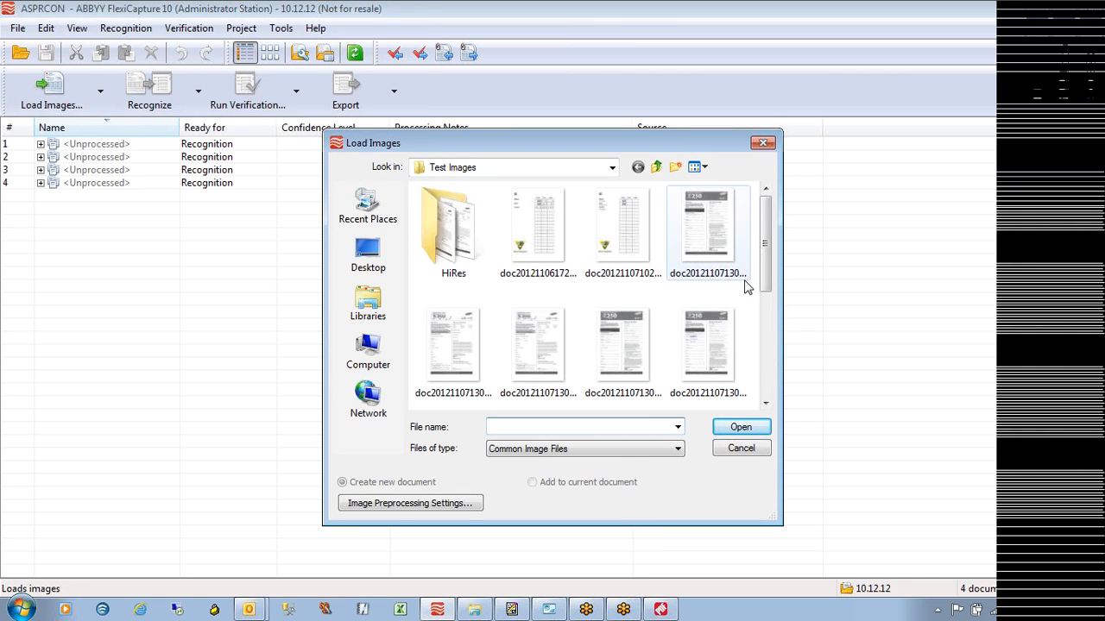
{"action": "scroll", "coordinate": [762, 263], "scroll_direction": "down", "scroll_amount": 3}
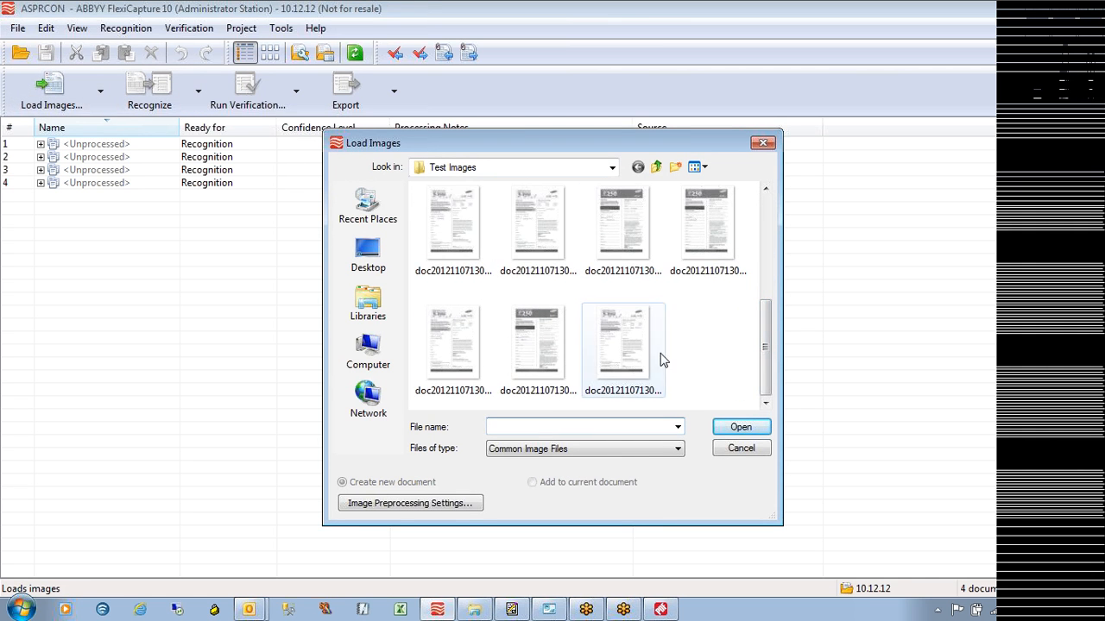
{"action": "left_click", "coordinate": [732, 448]}
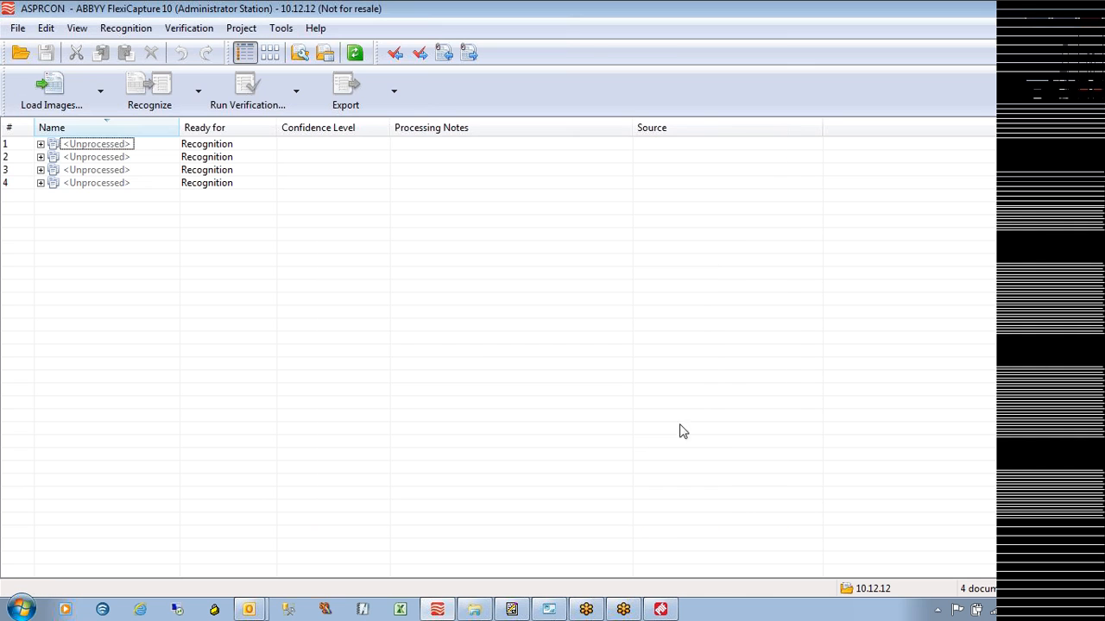
{"action": "left_click", "coordinate": [99, 105]}
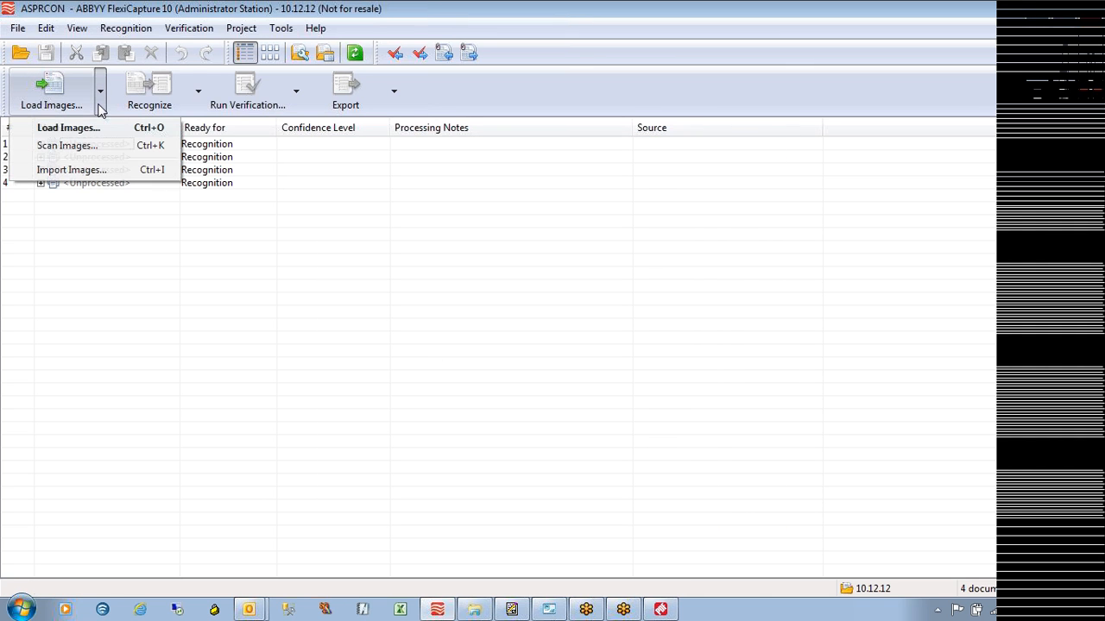
{"action": "left_click", "coordinate": [90, 171]}
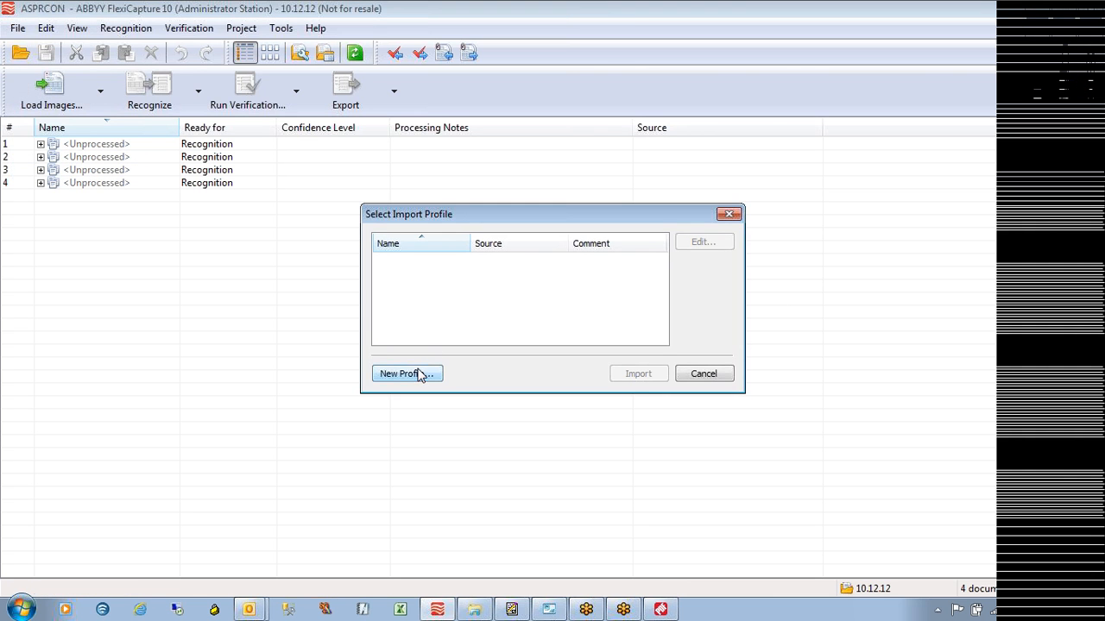
{"action": "left_click", "coordinate": [420, 373]}
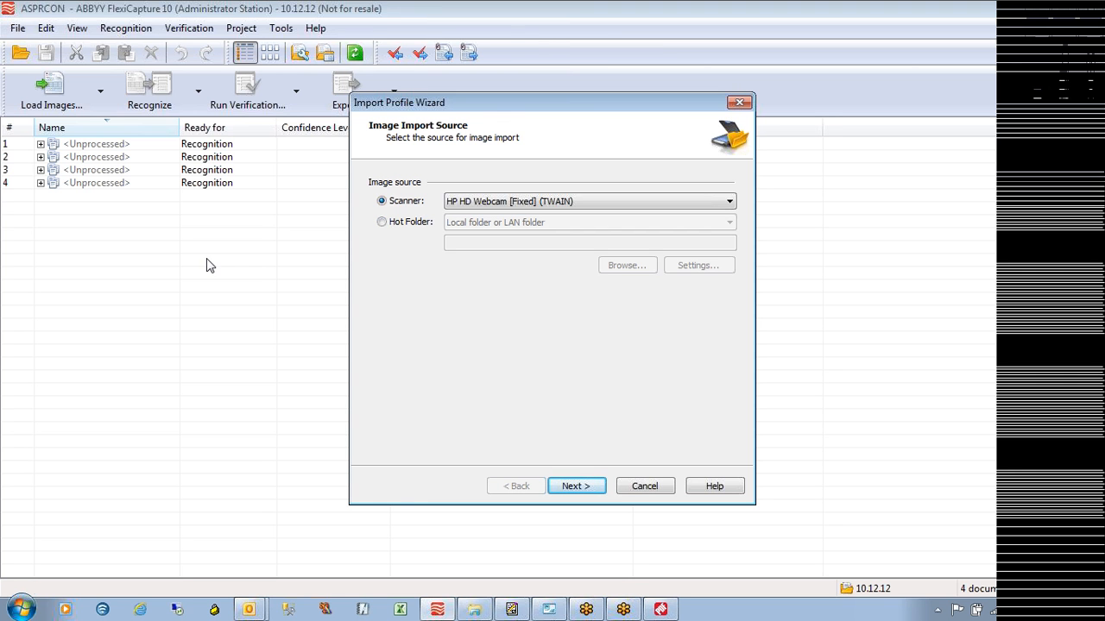
{"action": "left_click", "coordinate": [627, 486]}
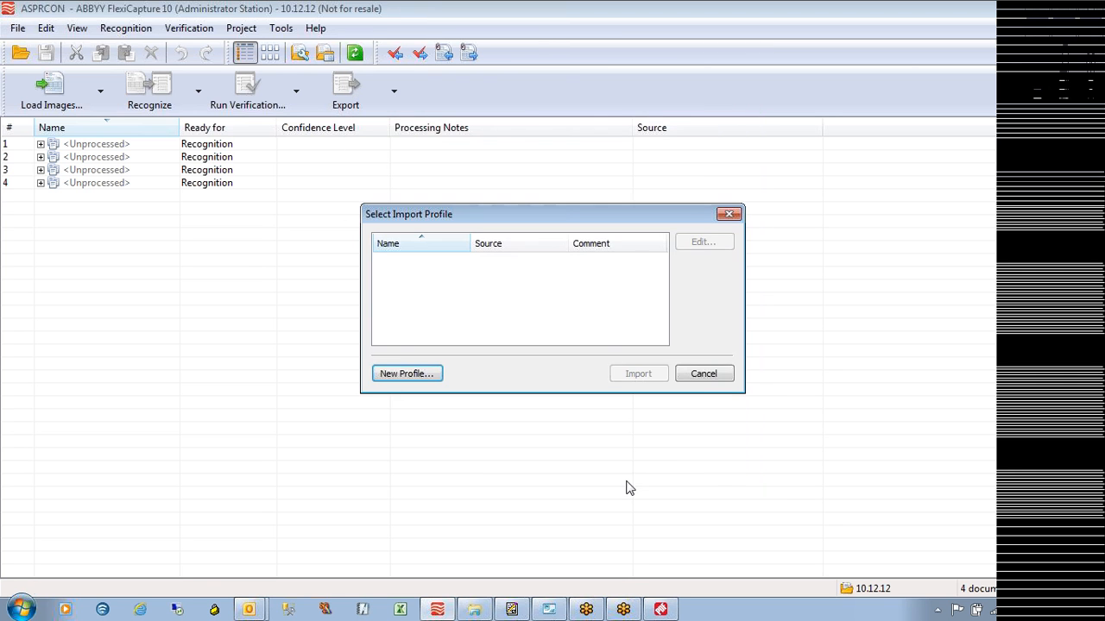
{"action": "left_click", "coordinate": [706, 377]}
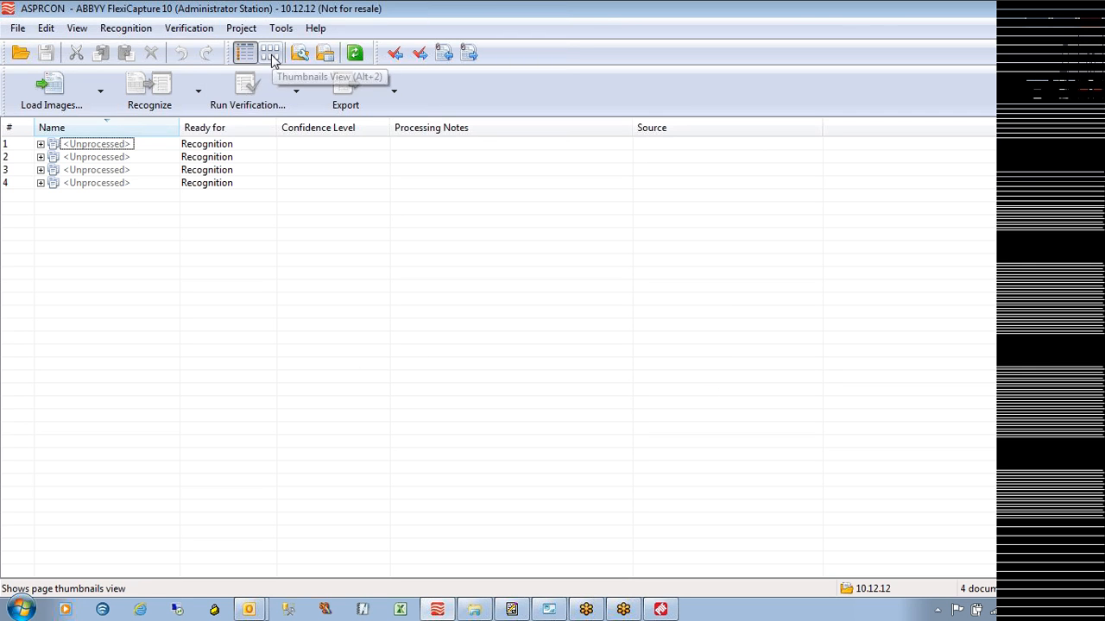
Switch to the Batches view, open batch 10.12.12 and select documents 1–4
{"action": "left_click", "coordinate": [90, 33]}
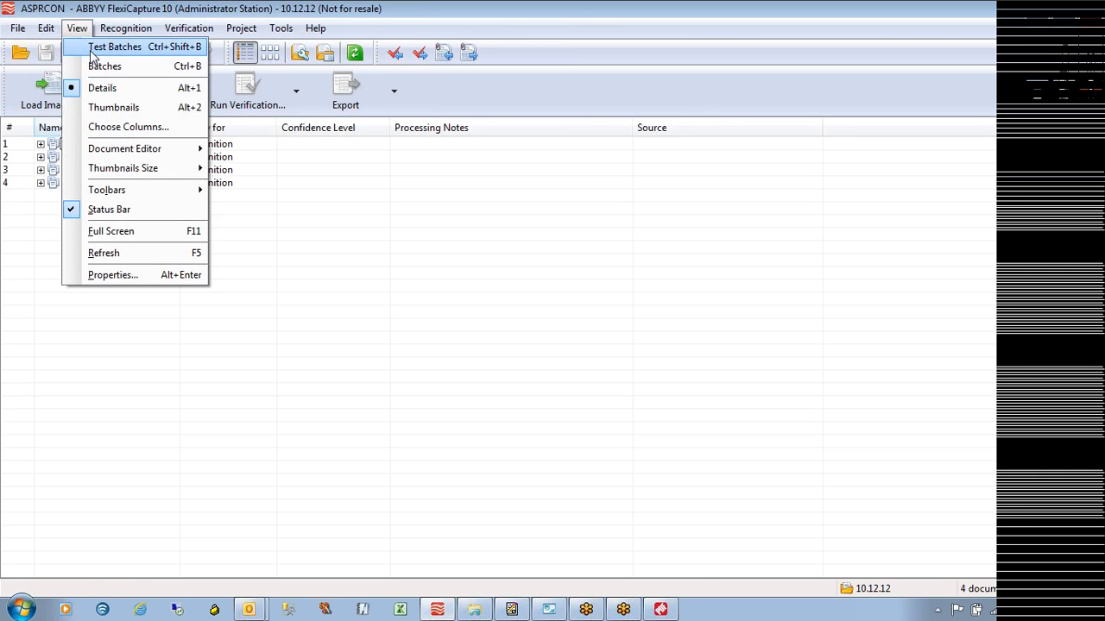
{"action": "left_click", "coordinate": [102, 66]}
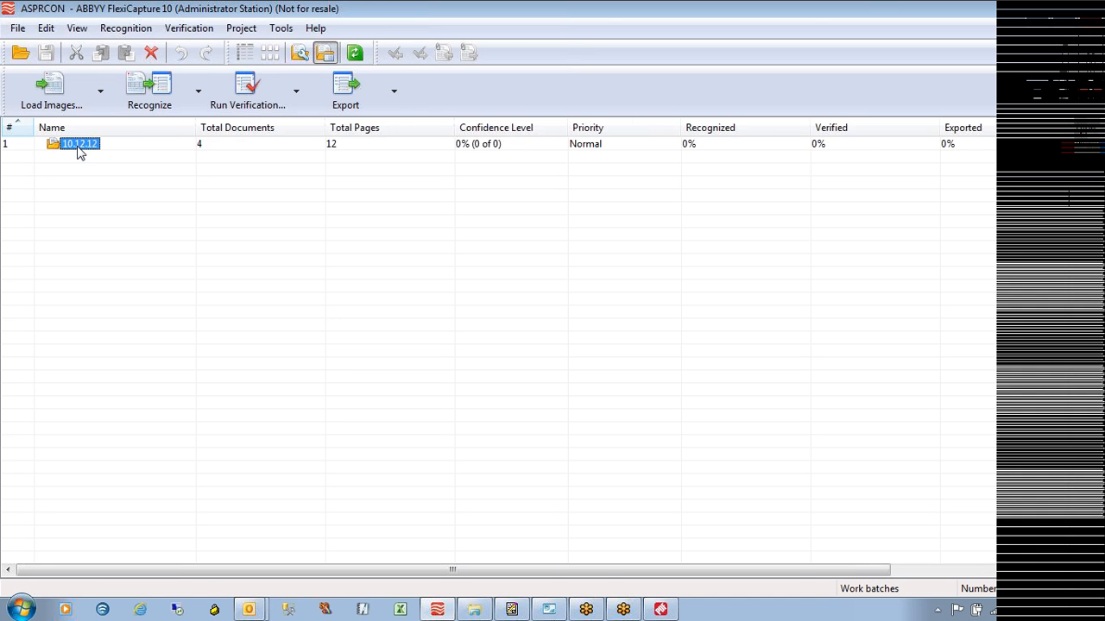
{"action": "double_click", "coordinate": [79, 147]}
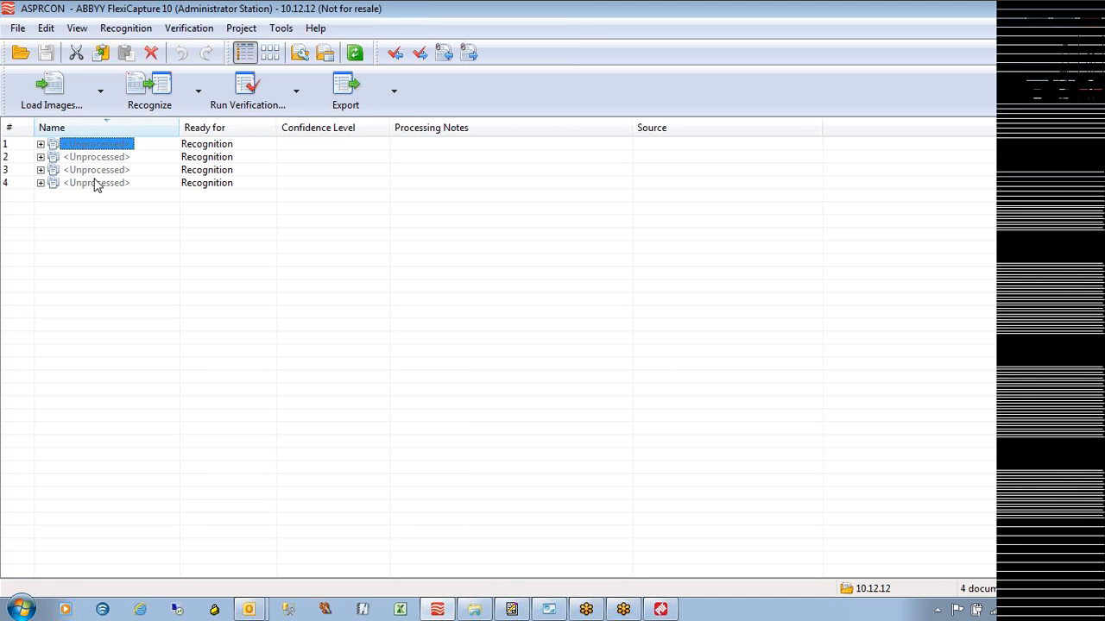
{"action": "left_click", "coordinate": [95, 181], "text": "shift"}
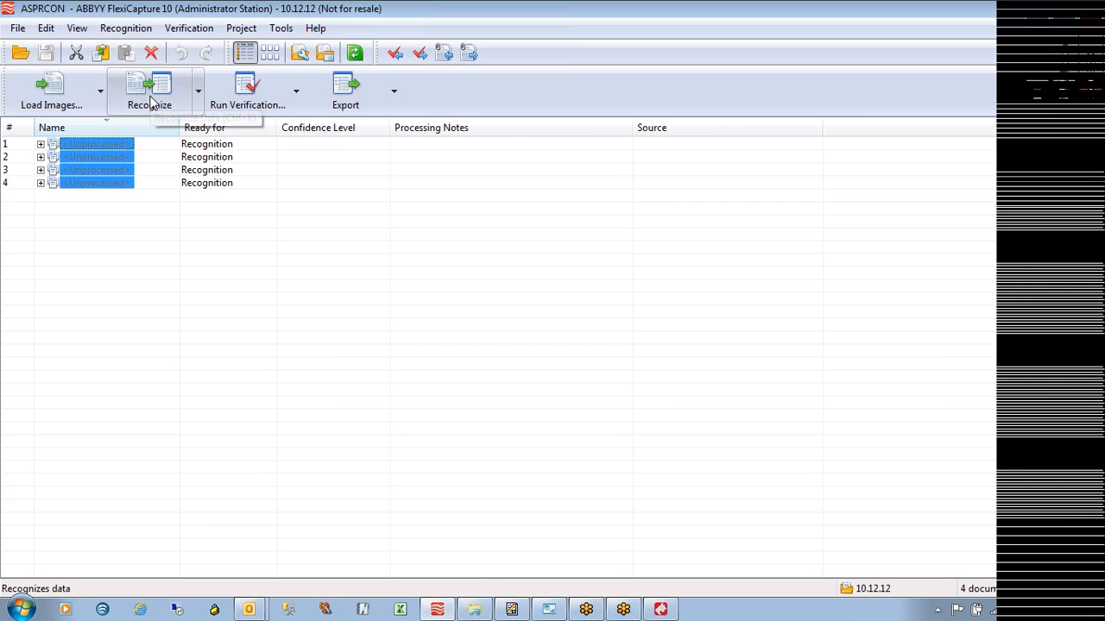
Run recognition on the four documents in background mode
{"action": "left_click", "coordinate": [151, 100]}
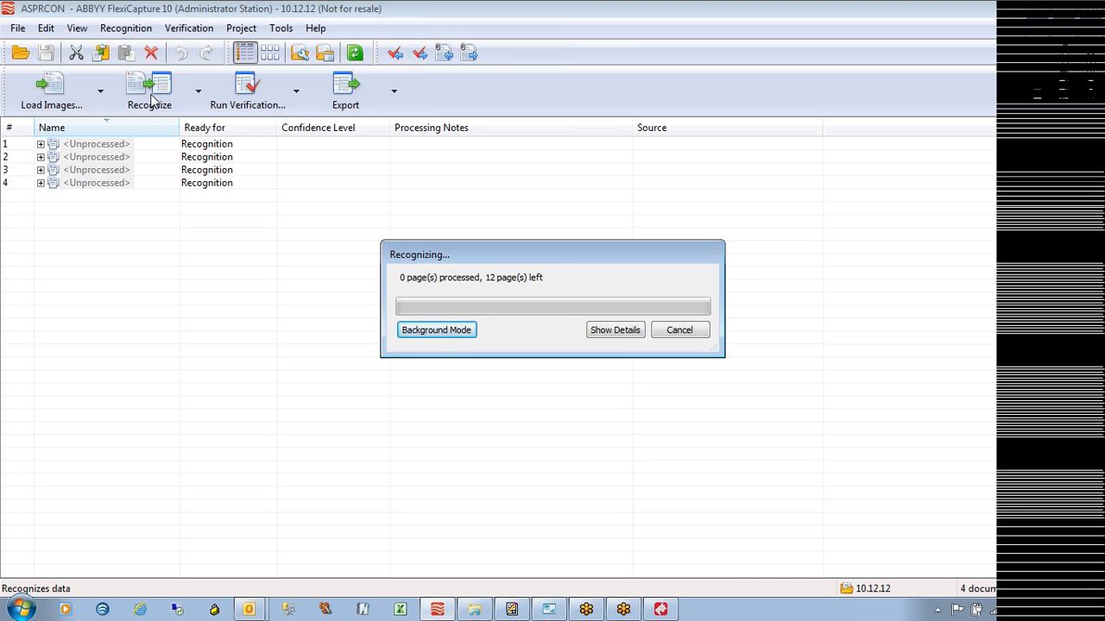
{"action": "left_click", "coordinate": [434, 335]}
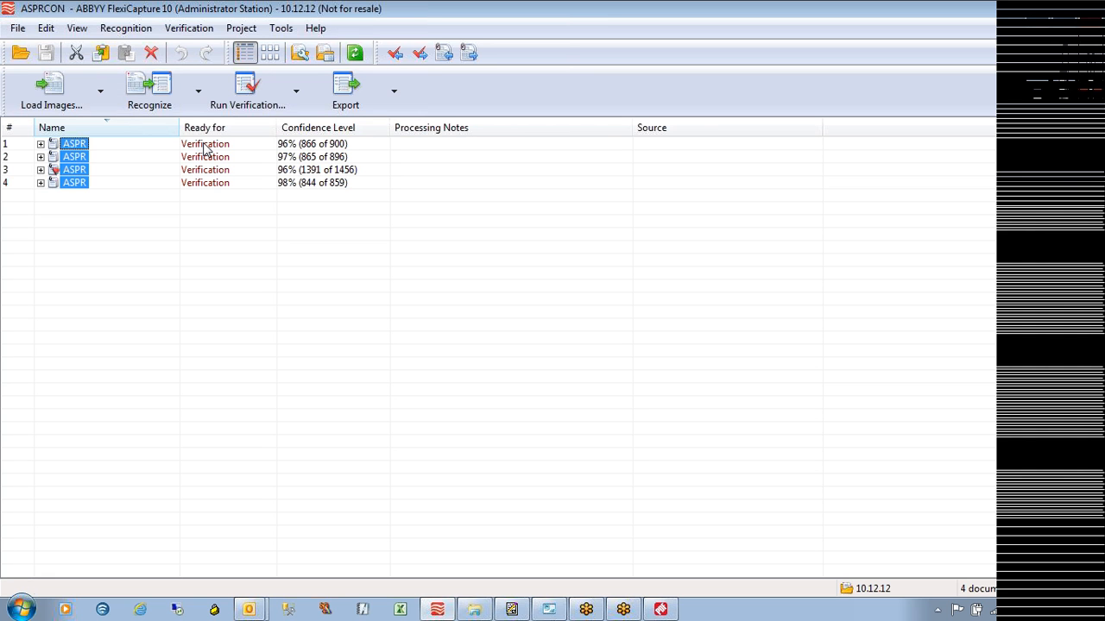
Select recognised documents 1–4 and start verification on them
{"action": "left_click", "coordinate": [205, 147]}
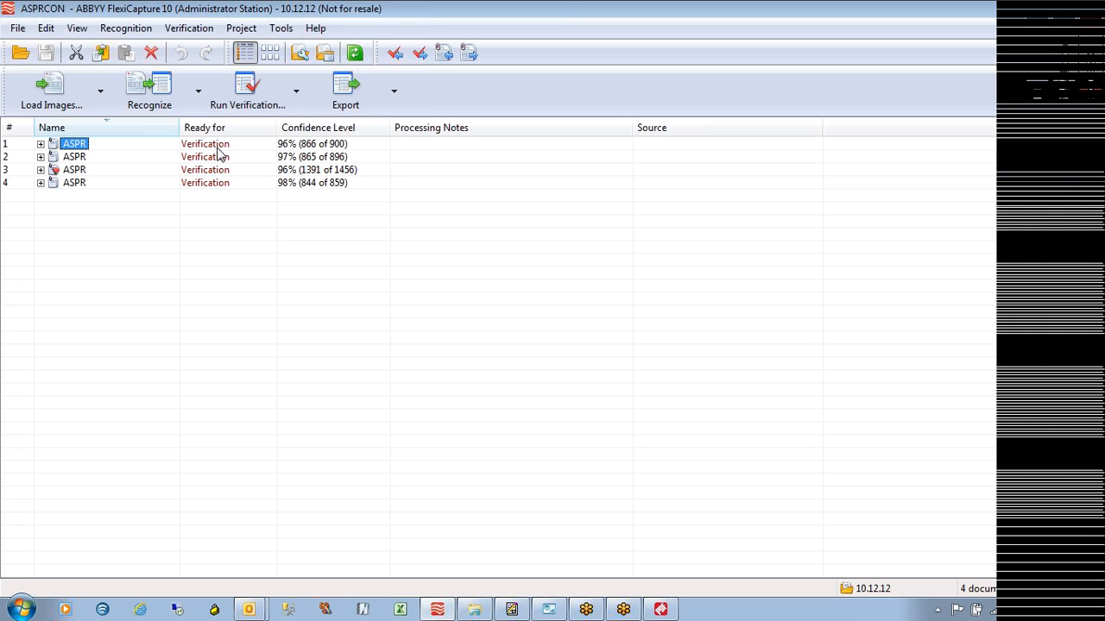
{"action": "left_click", "coordinate": [73, 184], "text": "shift"}
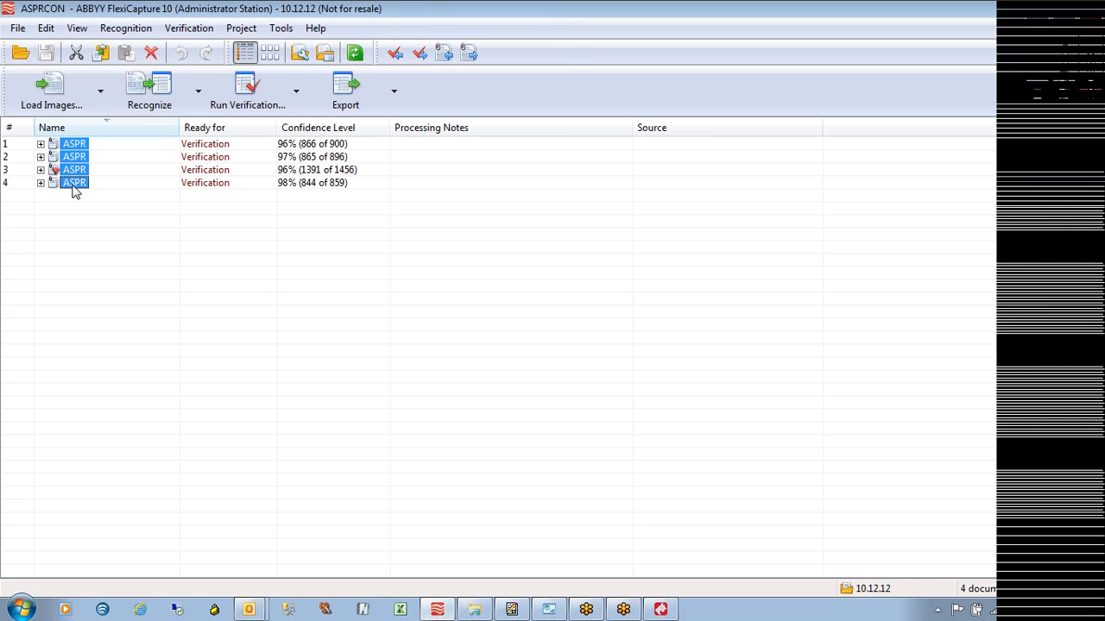
{"action": "left_click", "coordinate": [250, 93]}
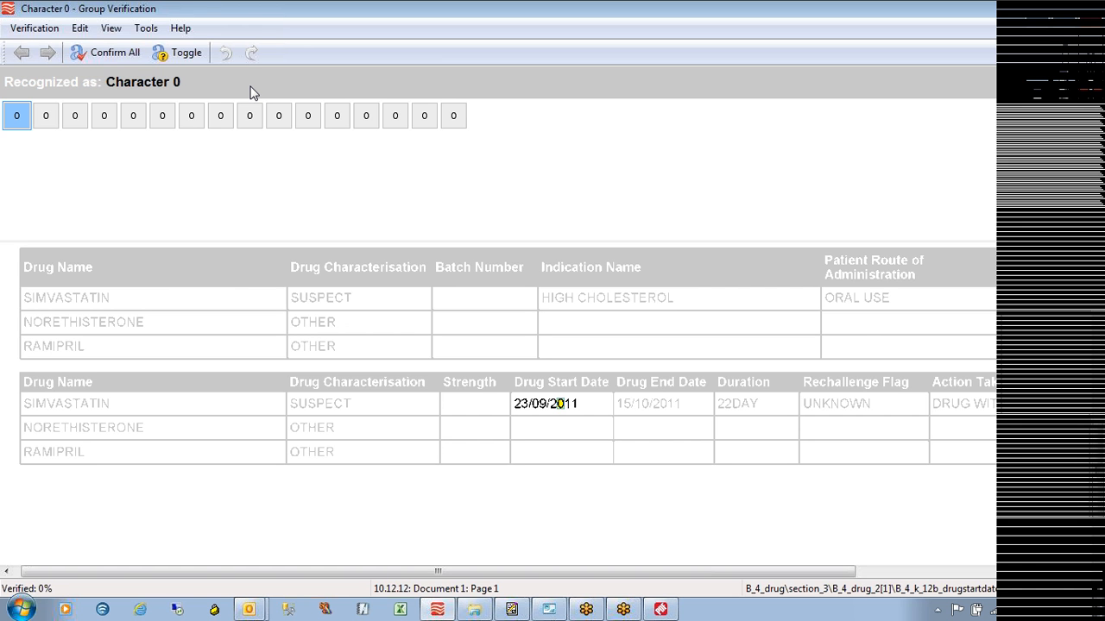
Check and confirm all sixteen samples recognised as 0
{"action": "key", "text": "Right"}
{"action": "key", "text": "Right"}
{"action": "key", "text": "Right"}
{"action": "key", "text": "Right"}
{"action": "key", "text": "Right"}
{"action": "key", "text": "Right"}
{"action": "key", "text": "Right"}
{"action": "key", "text": "Right"}
{"action": "key", "text": "Right"}
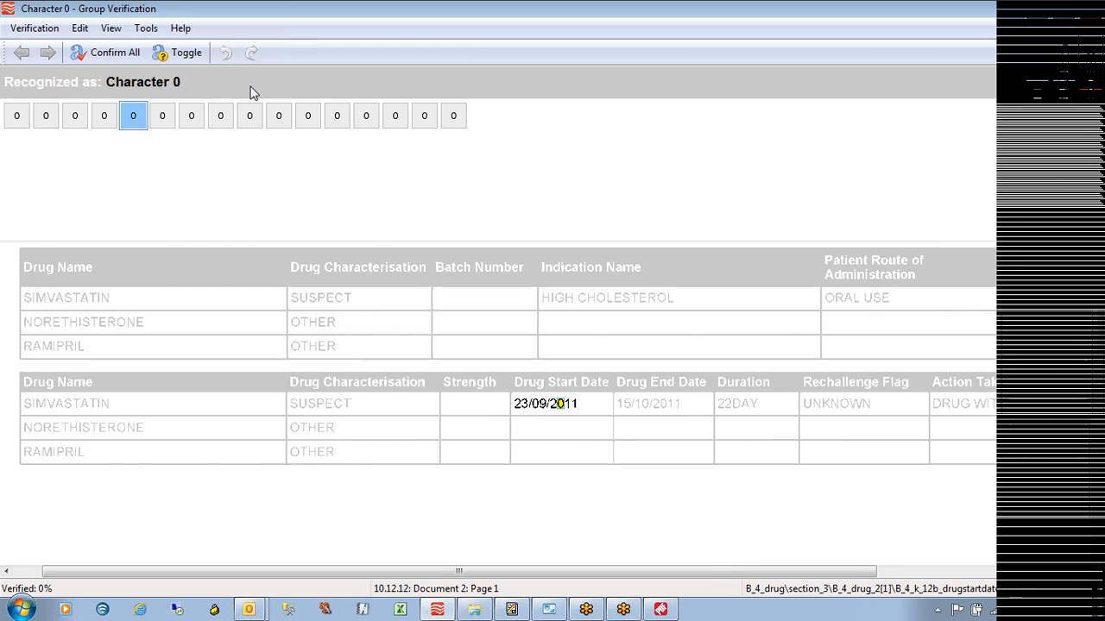
{"action": "key", "text": "Right"}
{"action": "key", "text": "Right"}
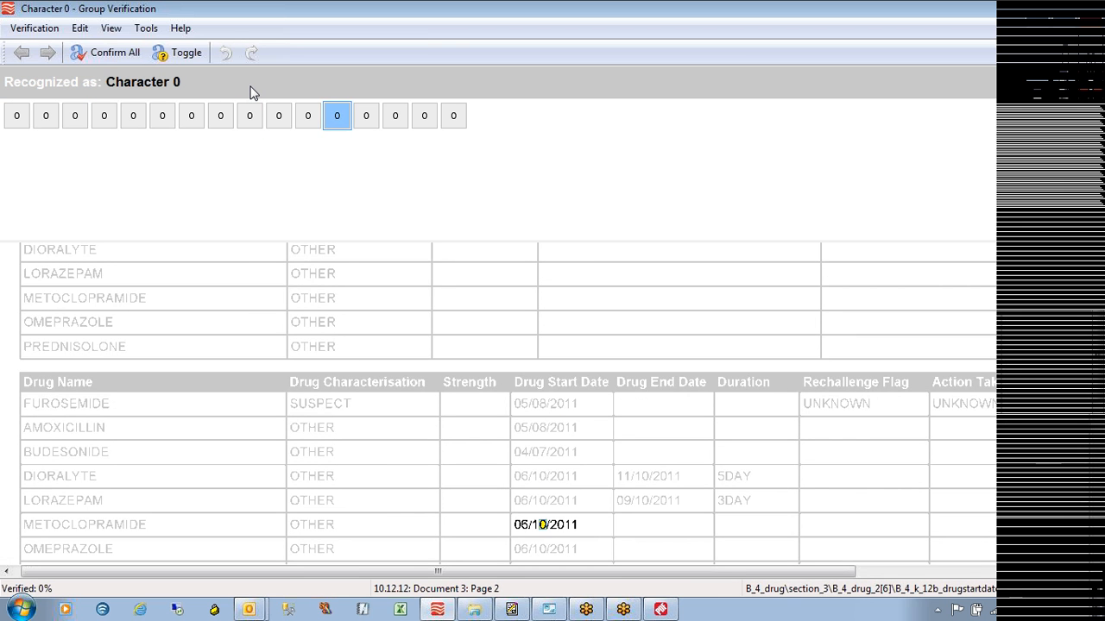
{"action": "key", "text": "Right"}
{"action": "key", "text": "Right"}
{"action": "key", "text": "Right"}
{"action": "key", "text": "Right"}
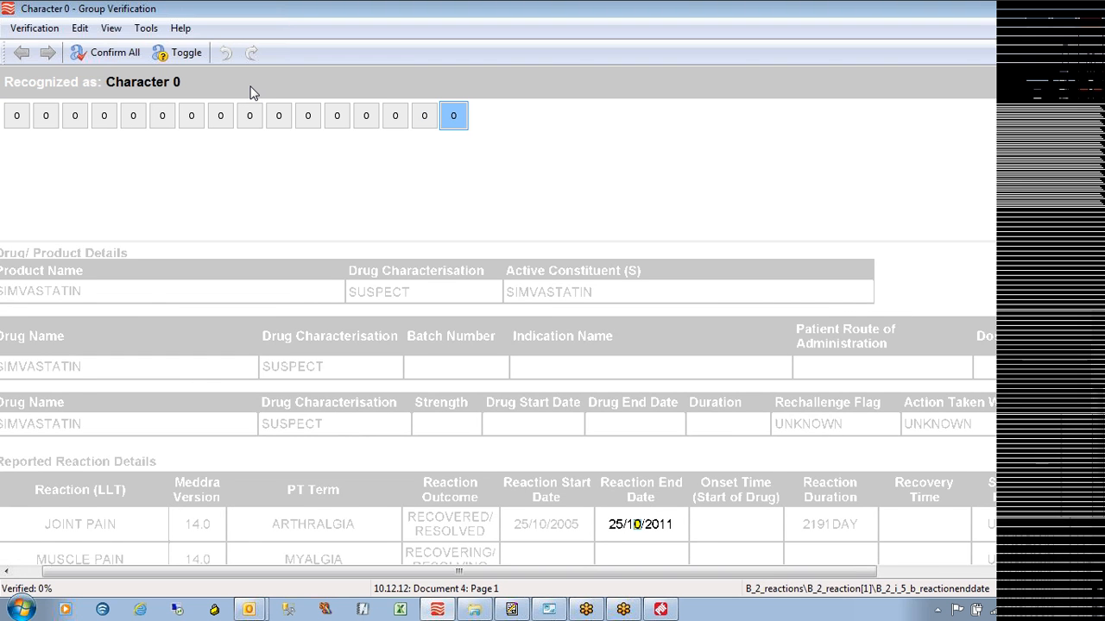
{"action": "key", "text": "Right"}
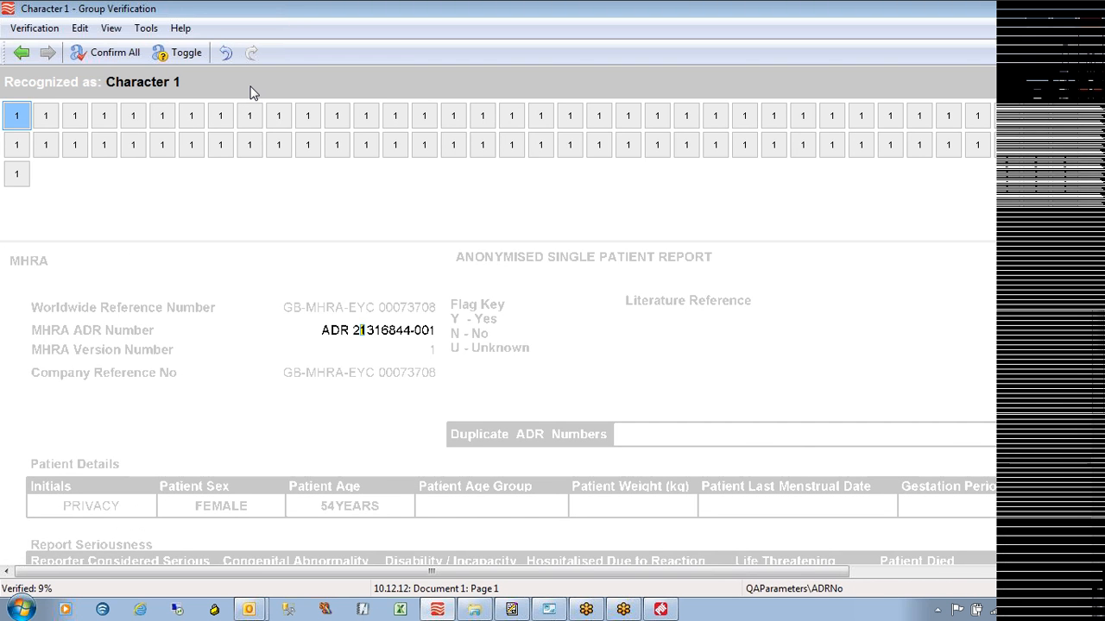
Review every sample recognised as 1 in its date or ADR number, then confirm them all
{"action": "key", "text": "Right"}
{"action": "key", "text": "Right"}
{"action": "key", "text": "Right"}
{"action": "key", "text": "Right"}
{"action": "key", "text": "Right"}
{"action": "key", "text": "Right"}
{"action": "key", "text": "Right"}
{"action": "key", "text": "Right"}
{"action": "key", "text": "Right"}
{"action": "key", "text": "Right"}
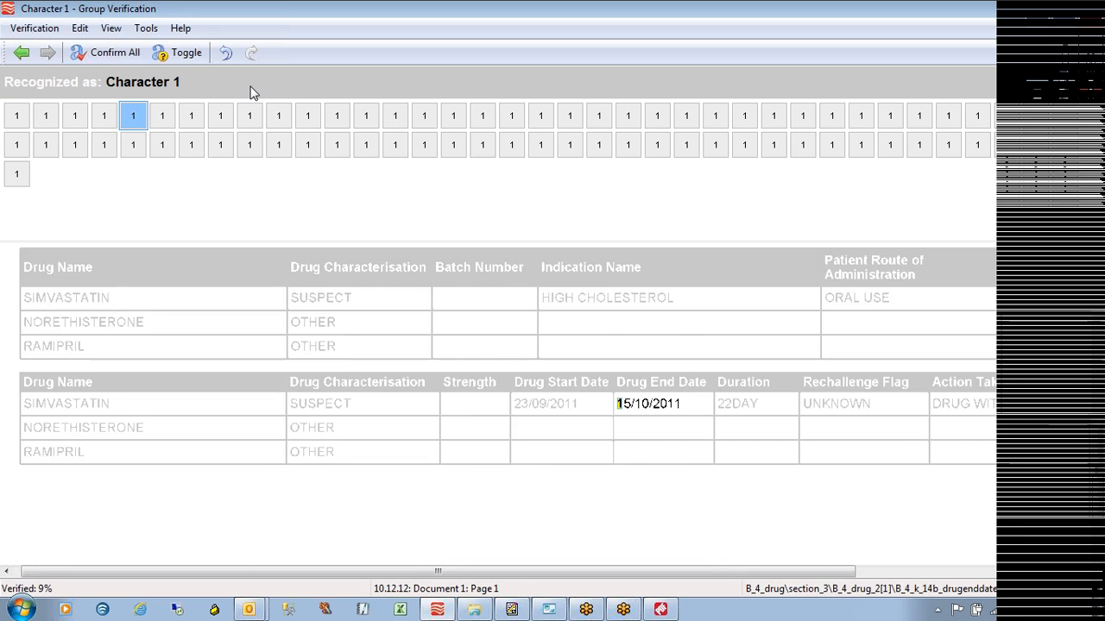
{"action": "key", "text": "Right"}
{"action": "key", "text": "Right"}
{"action": "key", "text": "Right"}
{"action": "key", "text": "Right"}
{"action": "key", "text": "Right"}
{"action": "key", "text": "Right"}
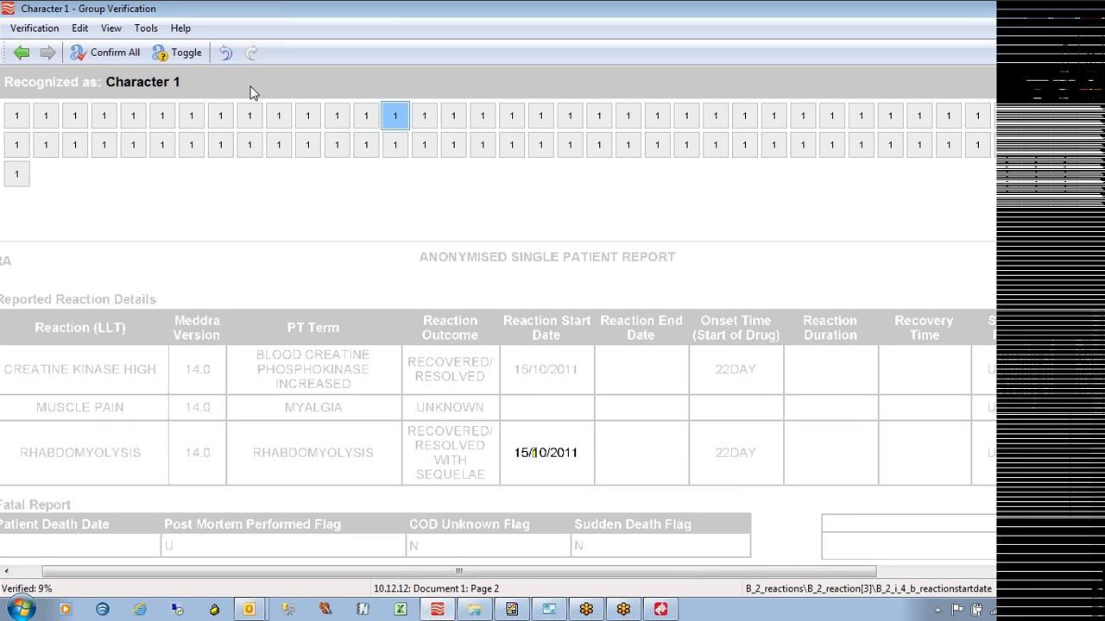
{"action": "key", "text": "Right"}
{"action": "key", "text": "Right"}
{"action": "key", "text": "Right"}
{"action": "key", "text": "Right"}
{"action": "key", "text": "Right"}
{"action": "key", "text": "Right"}
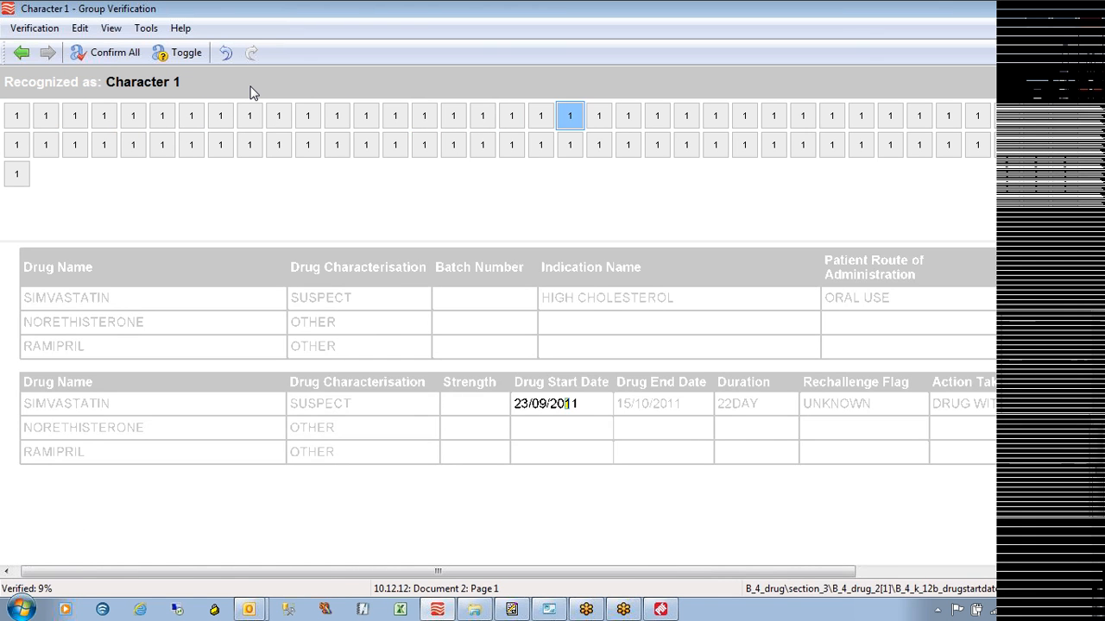
{"action": "key", "text": "Right"}
{"action": "key", "text": "Right"}
{"action": "key", "text": "Right"}
{"action": "key", "text": "Right"}
{"action": "key", "text": "Right"}
{"action": "key", "text": "Right"}
{"action": "key", "text": "Right"}
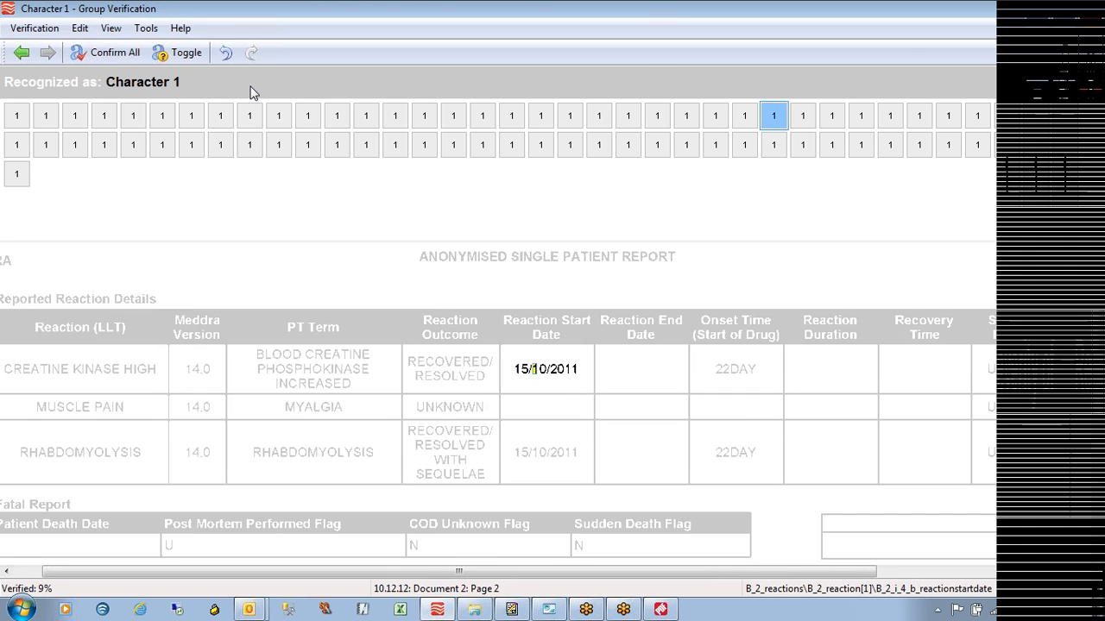
{"action": "key", "text": "Right"}
{"action": "key", "text": "Right"}
{"action": "key", "text": "Right"}
{"action": "key", "text": "Right"}
{"action": "key", "text": "Right"}
{"action": "key", "text": "Right"}
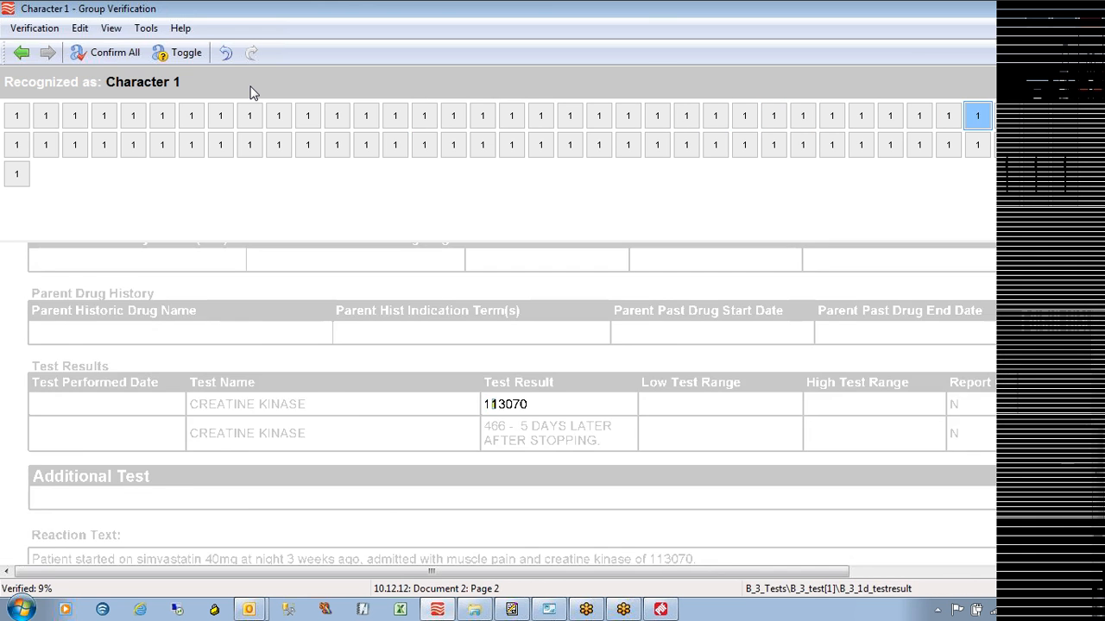
{"action": "key", "text": "Right"}
{"action": "key", "text": "Right"}
{"action": "key", "text": "Right"}
{"action": "key", "text": "Right"}
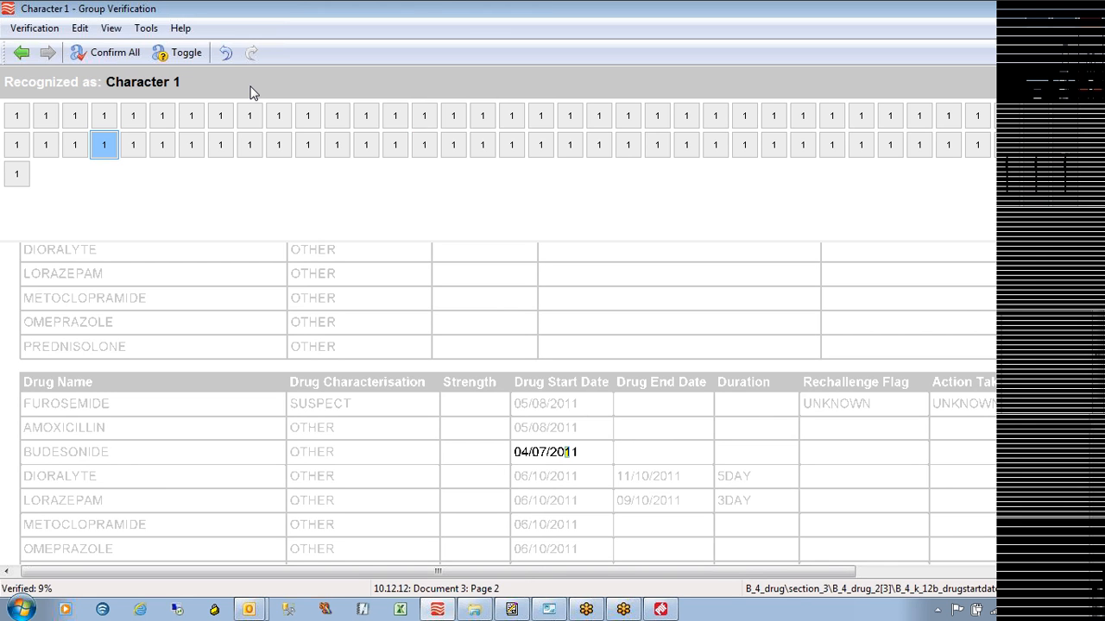
{"action": "key", "text": "Right"}
{"action": "key", "text": "Right"}
{"action": "key", "text": "Right"}
{"action": "key", "text": "Right"}
{"action": "key", "text": "Right"}
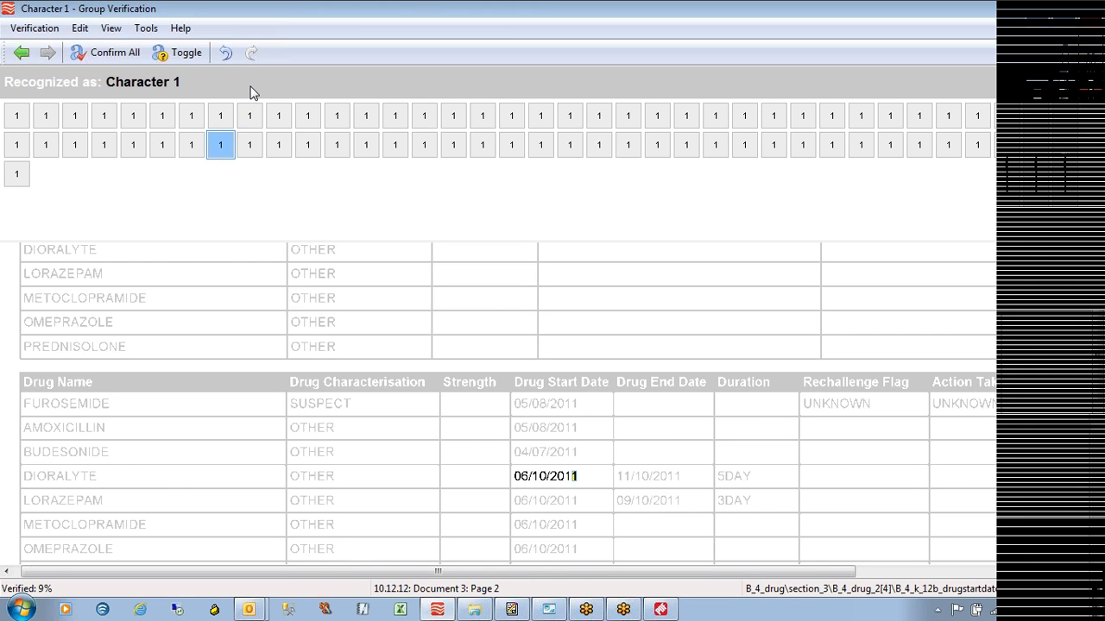
{"action": "key", "text": "Right"}
{"action": "key", "text": "Right"}
{"action": "key", "text": "Right"}
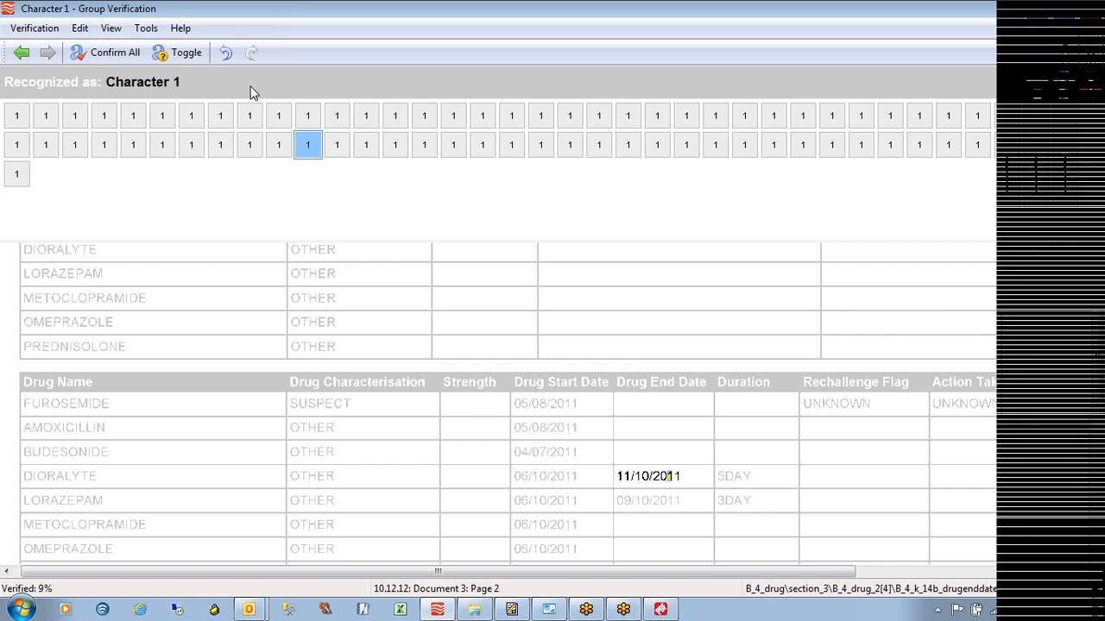
{"action": "key", "text": "Right"}
{"action": "key", "text": "Right"}
{"action": "key", "text": "Right"}
{"action": "key", "text": "Right"}
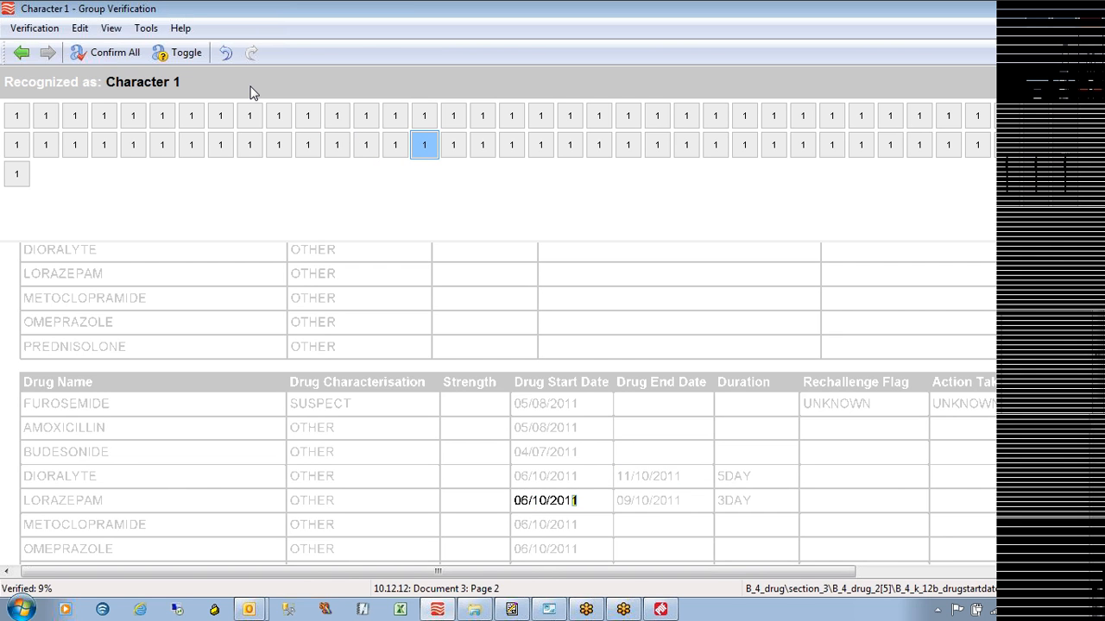
{"action": "key", "text": "Right"}
{"action": "key", "text": "Right"}
{"action": "key", "text": "Right"}
{"action": "key", "text": "Right"}
{"action": "key", "text": "Right"}
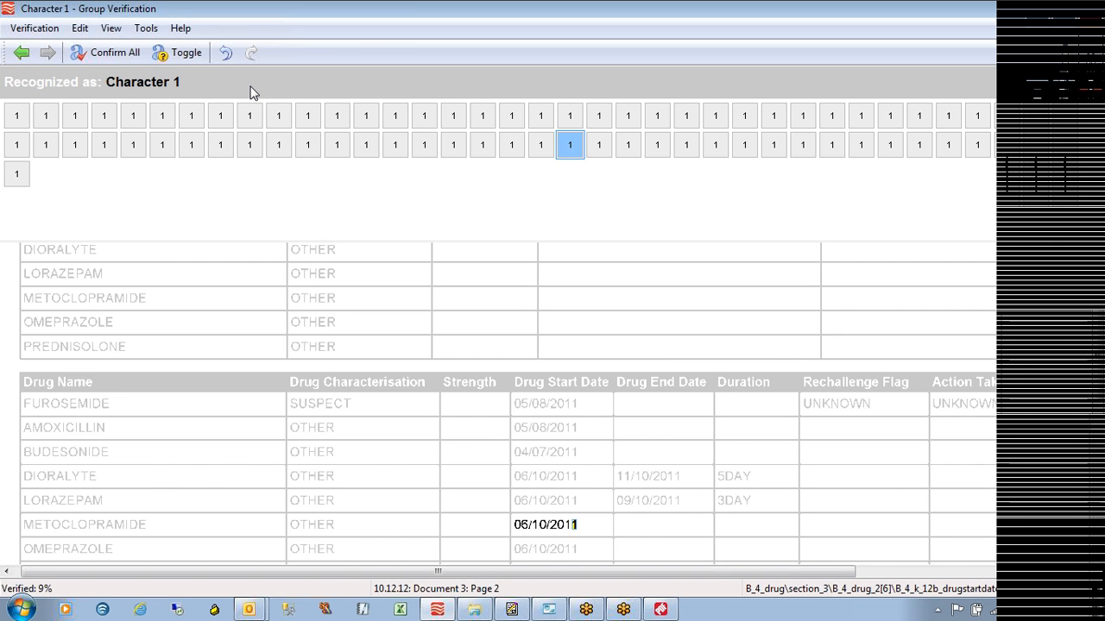
{"action": "key", "text": "Right"}
{"action": "key", "text": "Right"}
{"action": "key", "text": "Right"}
{"action": "key", "text": "Right"}
{"action": "key", "text": "Right"}
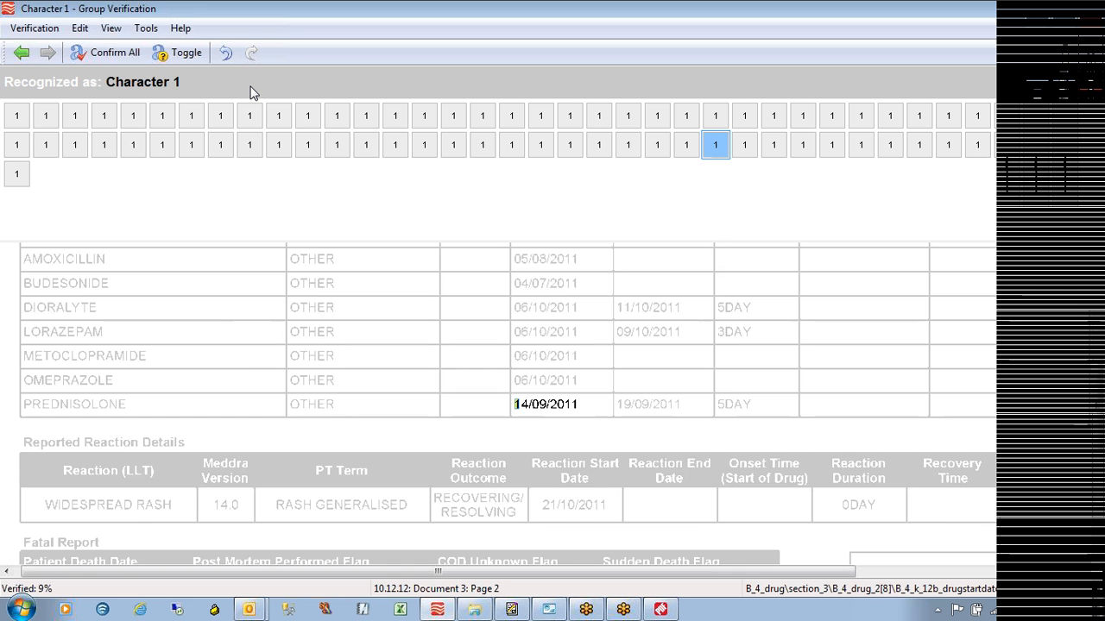
{"action": "key", "text": "Right"}
{"action": "key", "text": "Right"}
{"action": "key", "text": "Right"}
{"action": "key", "text": "Right"}
{"action": "key", "text": "Right"}
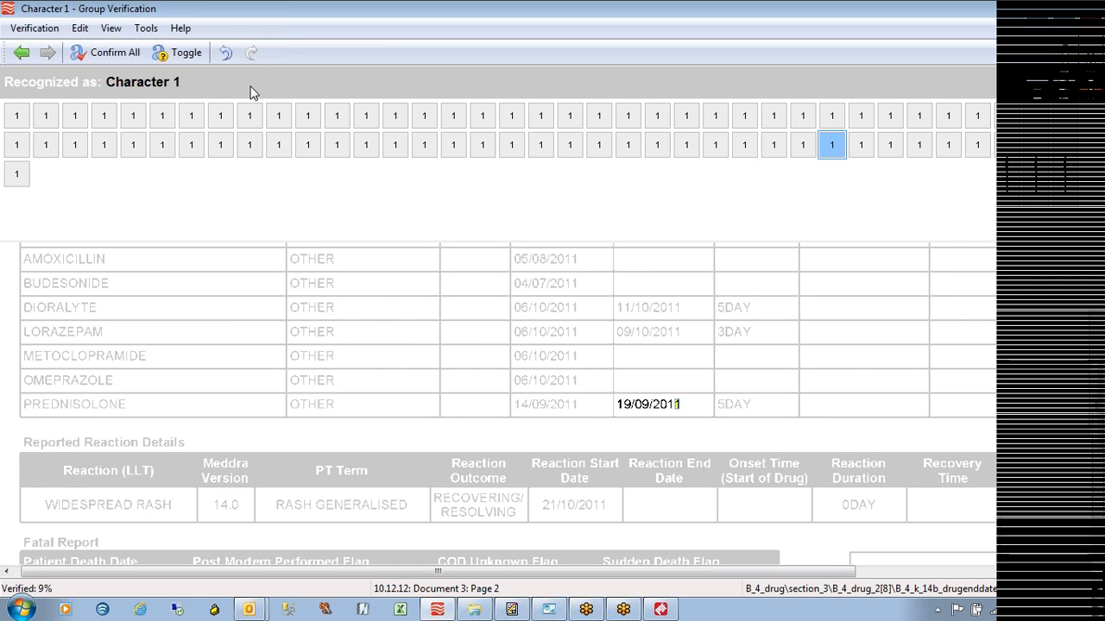
{"action": "key", "text": "Right"}
{"action": "key", "text": "Right"}
{"action": "key", "text": "Right"}
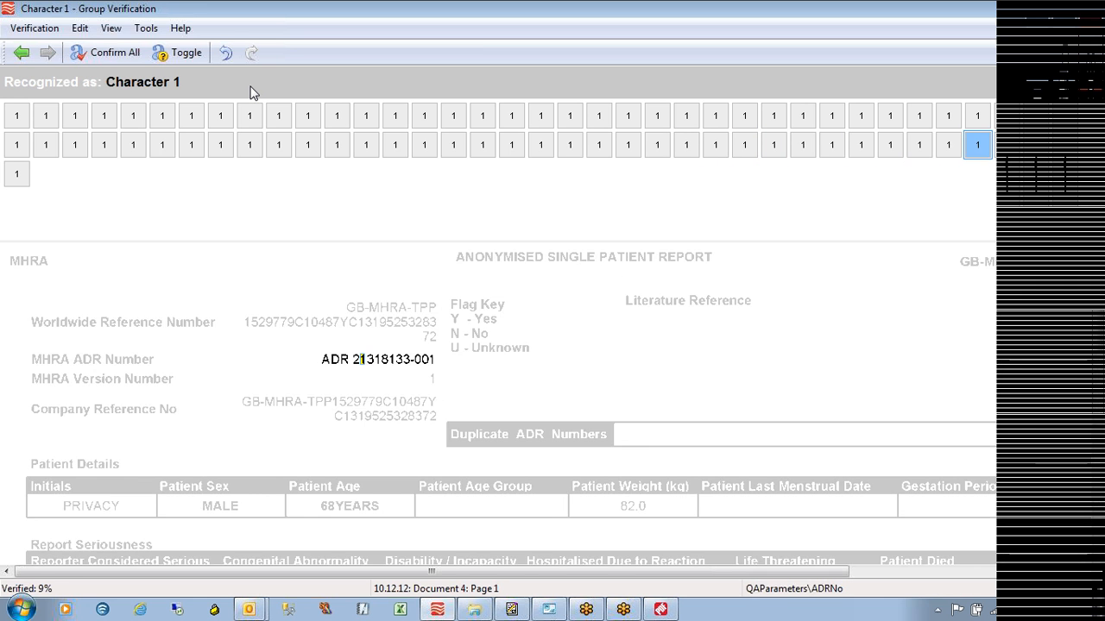
{"action": "key", "text": "Right"}
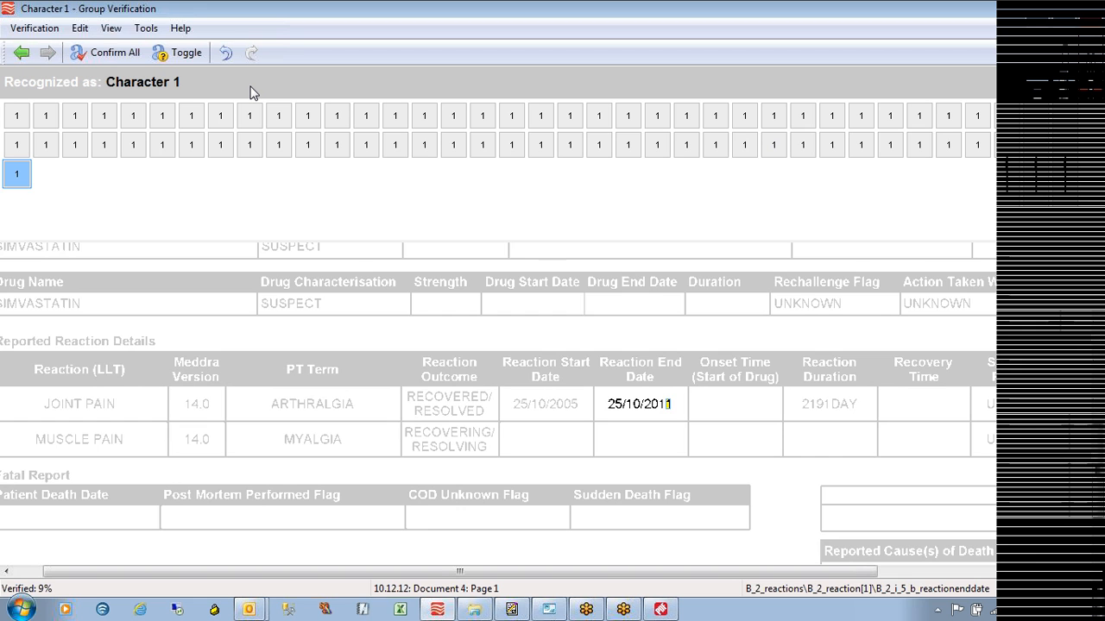
{"action": "key", "text": "Up"}
{"action": "key", "text": "Up"}
{"action": "key", "text": "Right"}
{"action": "key", "text": "Right"}
{"action": "key", "text": "Right"}
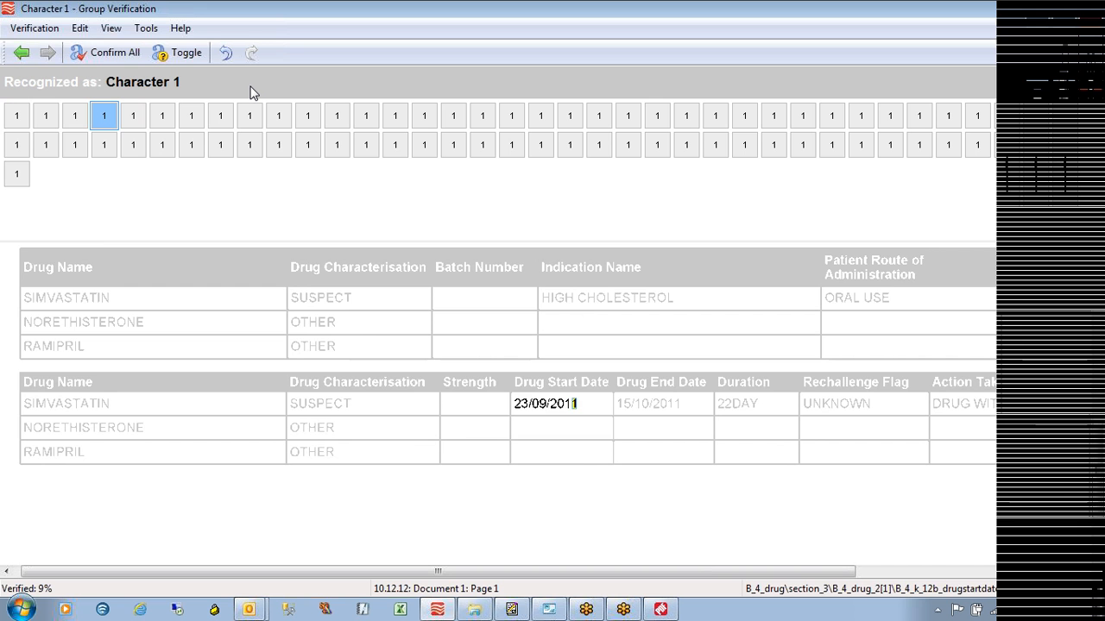
{"action": "key", "text": "Return"}
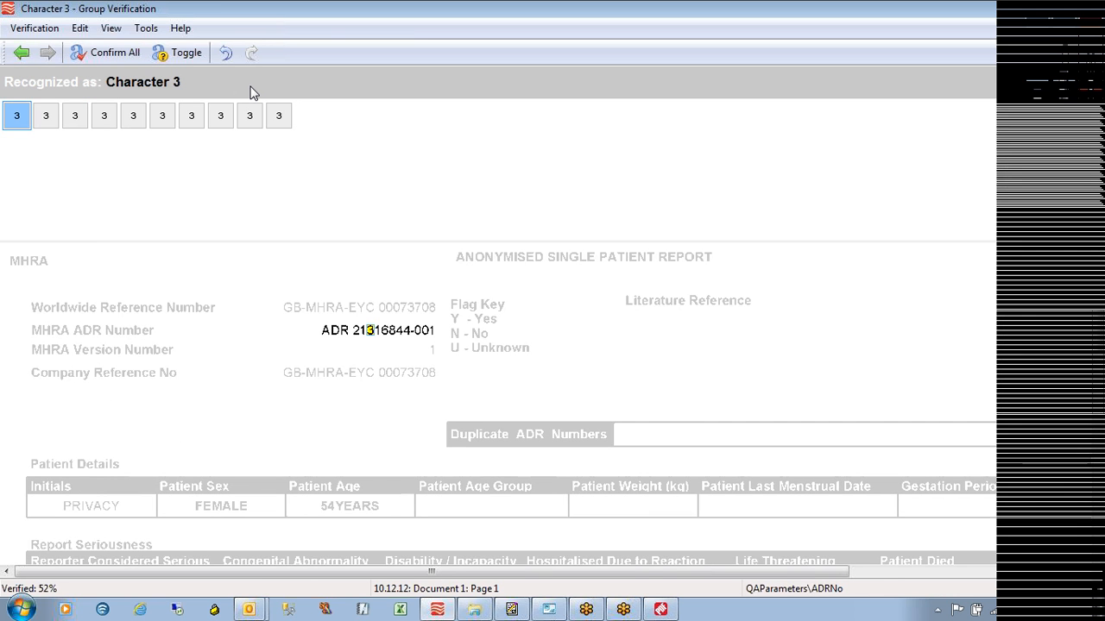
Confirm the character groups recognised as 3, 4 and 5
{"action": "key", "text": "Right"}
{"action": "key", "text": "Right"}
{"action": "key", "text": "Right"}
{"action": "key", "text": "Right"}
{"action": "key", "text": "Right"}
{"action": "key", "text": "Right"}
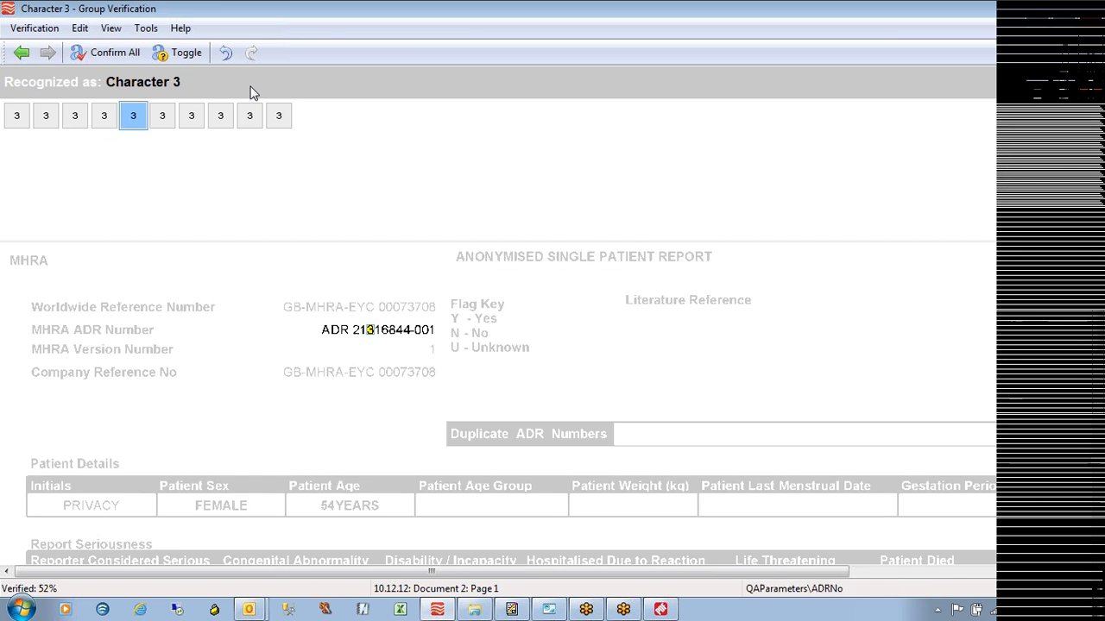
{"action": "key", "text": "Right"}
{"action": "key", "text": "Right"}
{"action": "key", "text": "Right"}
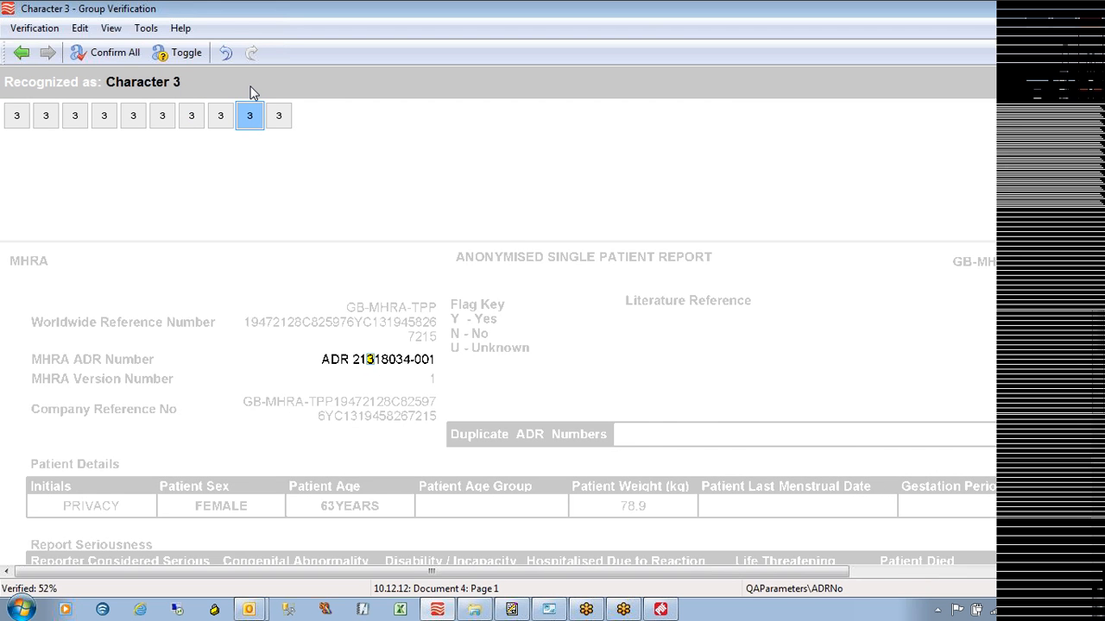
{"action": "key", "text": "Return"}
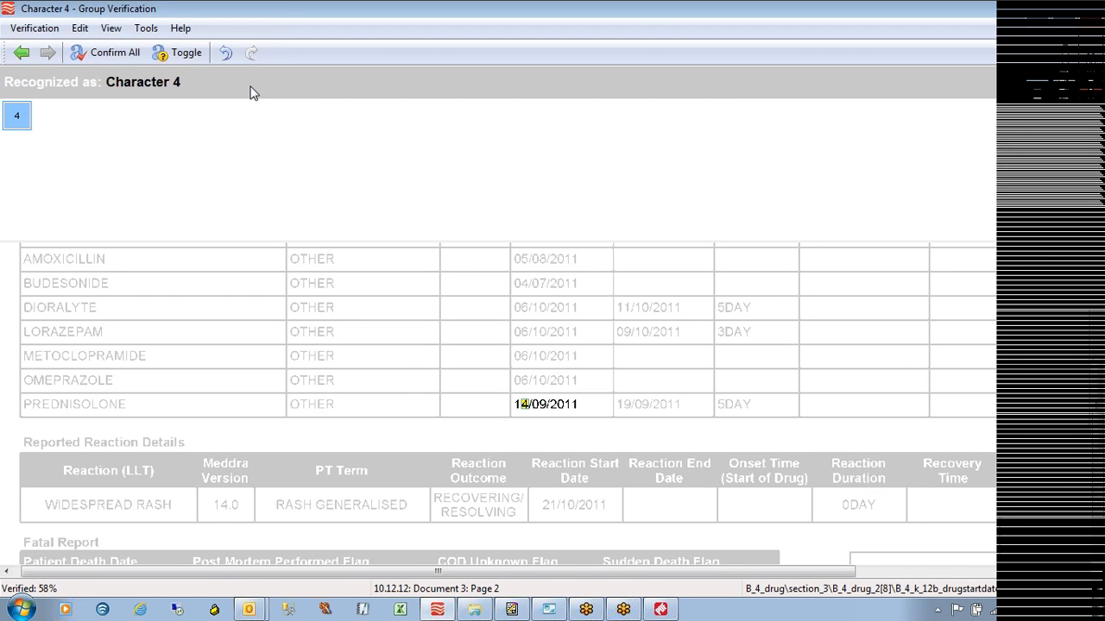
{"action": "key", "text": "Return"}
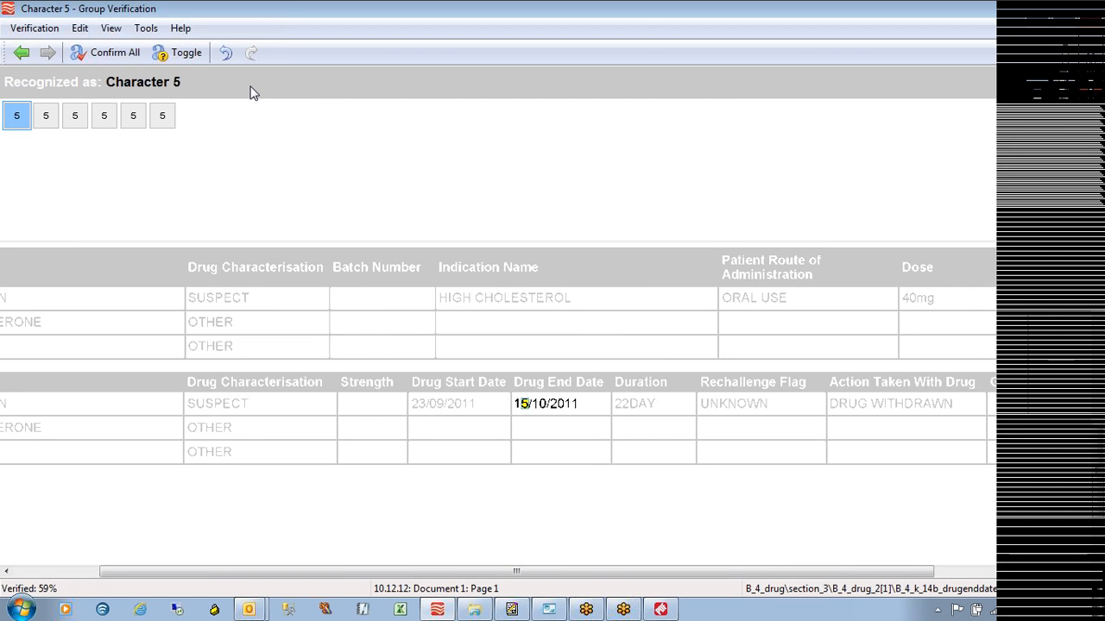
{"action": "key", "text": "Right"}
{"action": "key", "text": "Right"}
{"action": "key", "text": "Right"}
{"action": "key", "text": "Right"}
{"action": "key", "text": "Right"}
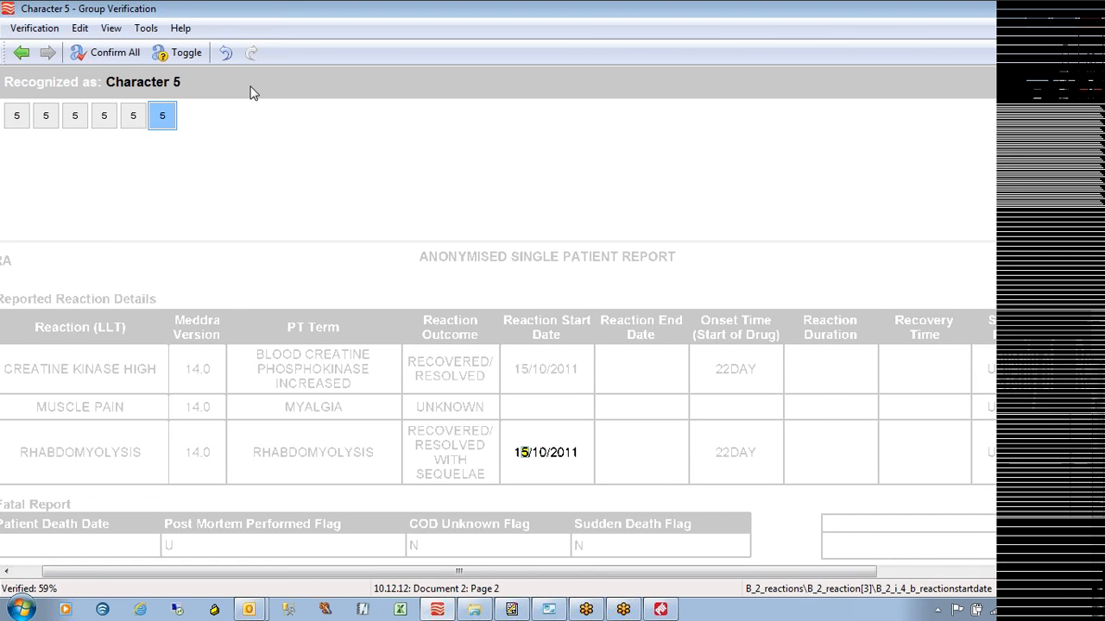
{"action": "key", "text": "Return"}
{"action": "key", "text": "Return"}
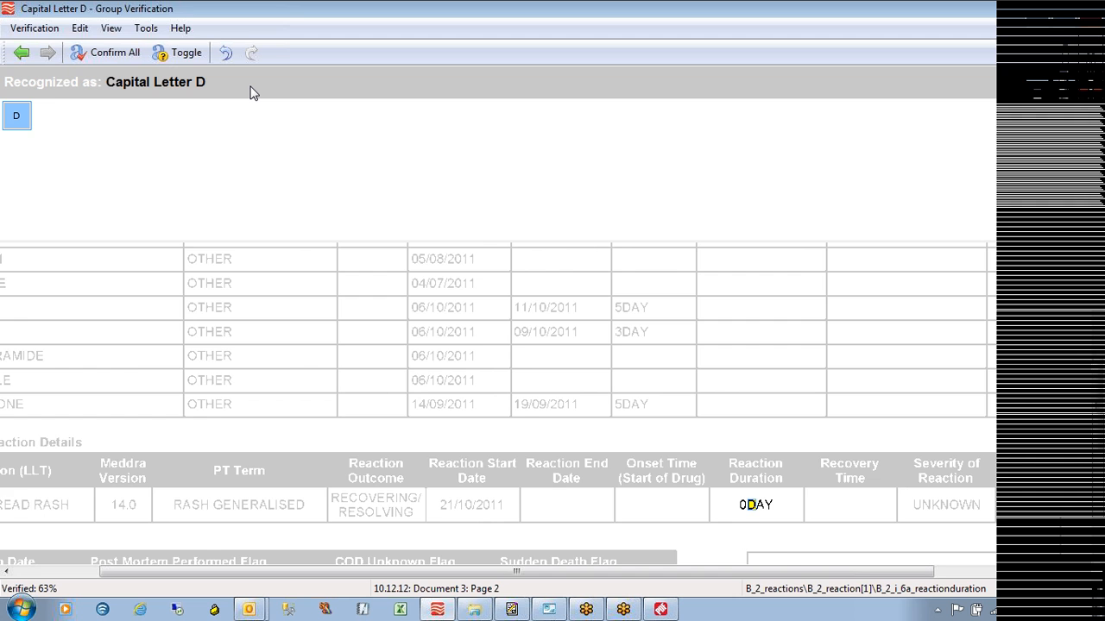
Confirm the capital D, H, K and N character groups
{"action": "key", "text": "Return"}
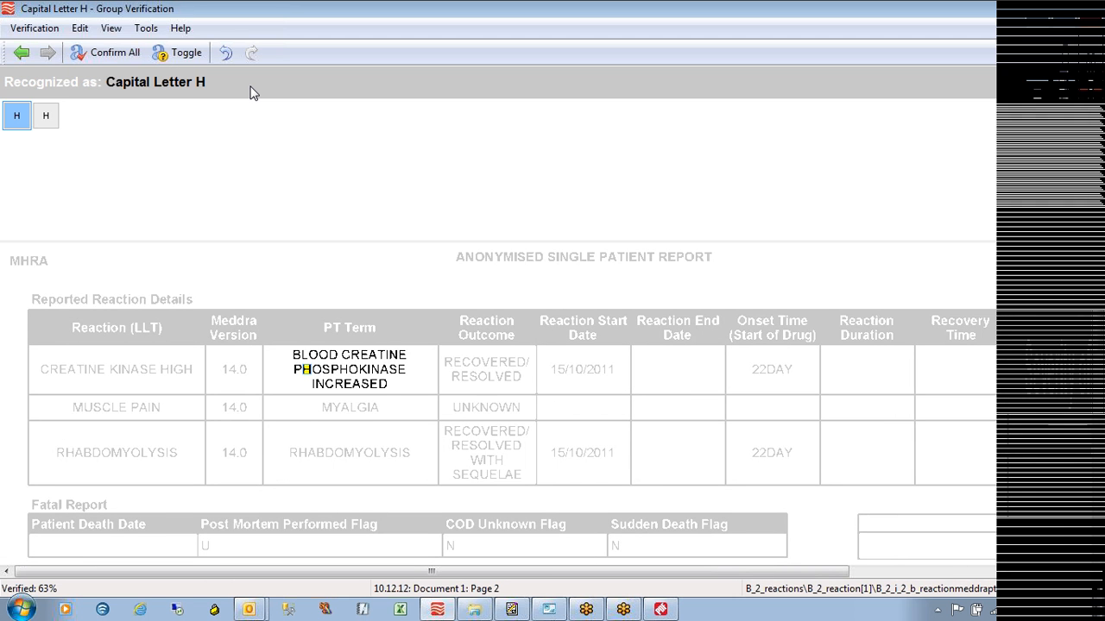
{"action": "key", "text": "Right"}
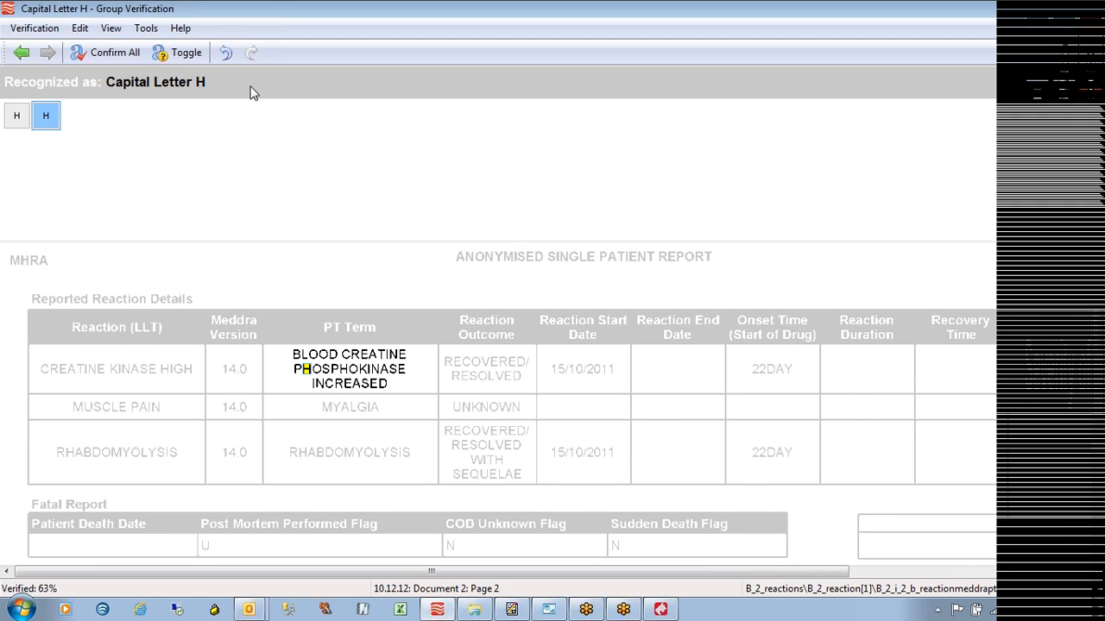
{"action": "key", "text": "Return"}
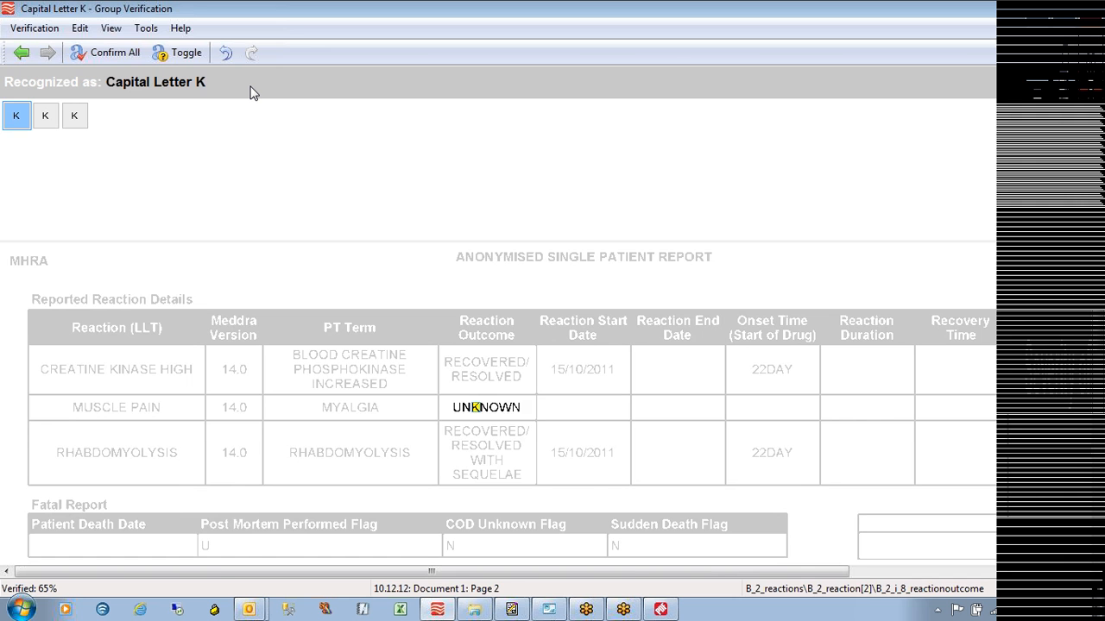
{"action": "key", "text": "Right"}
{"action": "key", "text": "Right"}
{"action": "key", "text": "Return"}
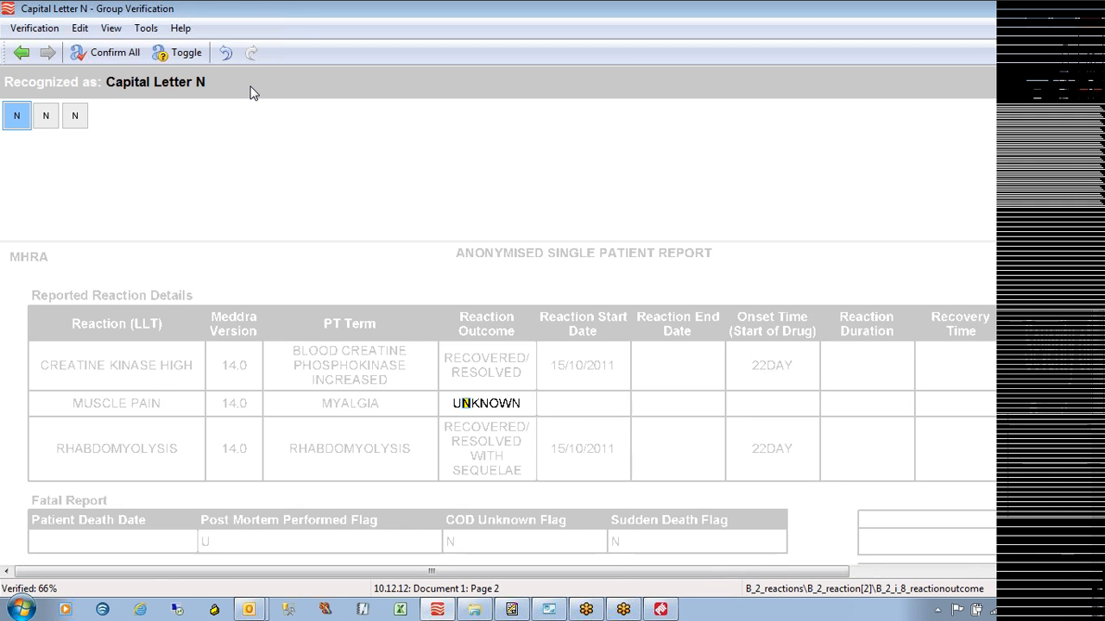
{"action": "key", "text": "Right"}
{"action": "key", "text": "Return"}
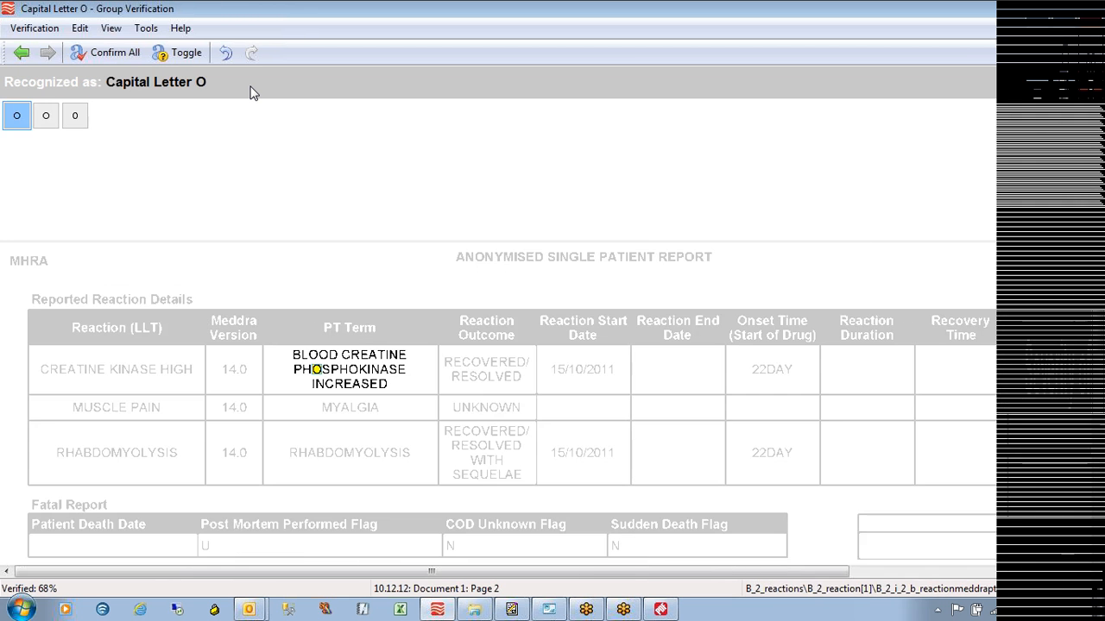
{"action": "key", "text": "Right"}
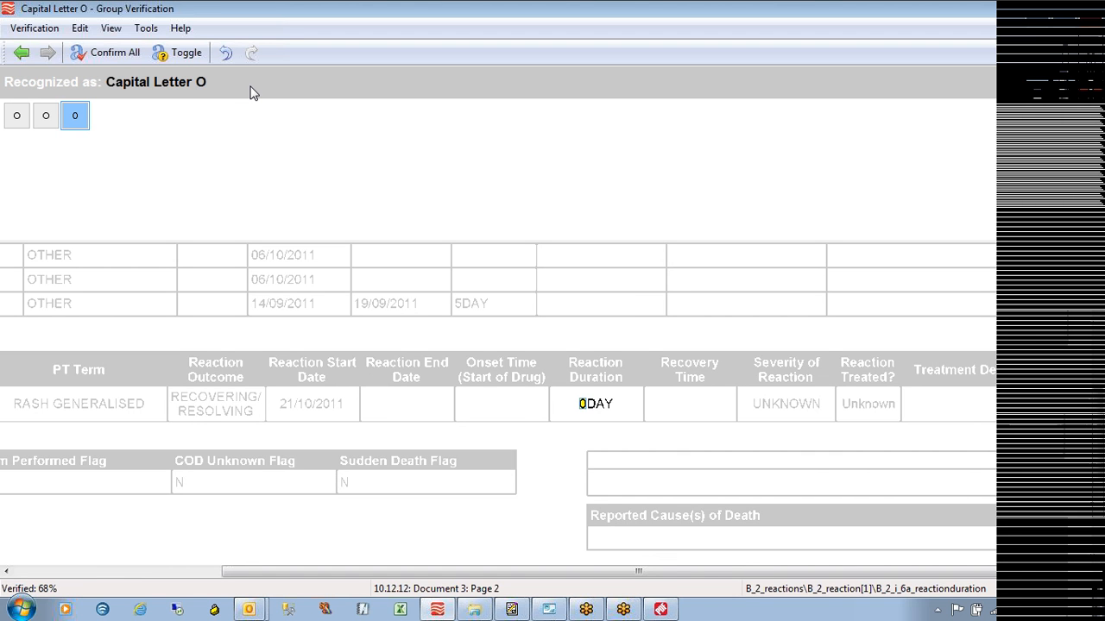
Change the misread O in 0DAY to a zero and confirm the O and P groups
{"action": "type", "text": "0"}
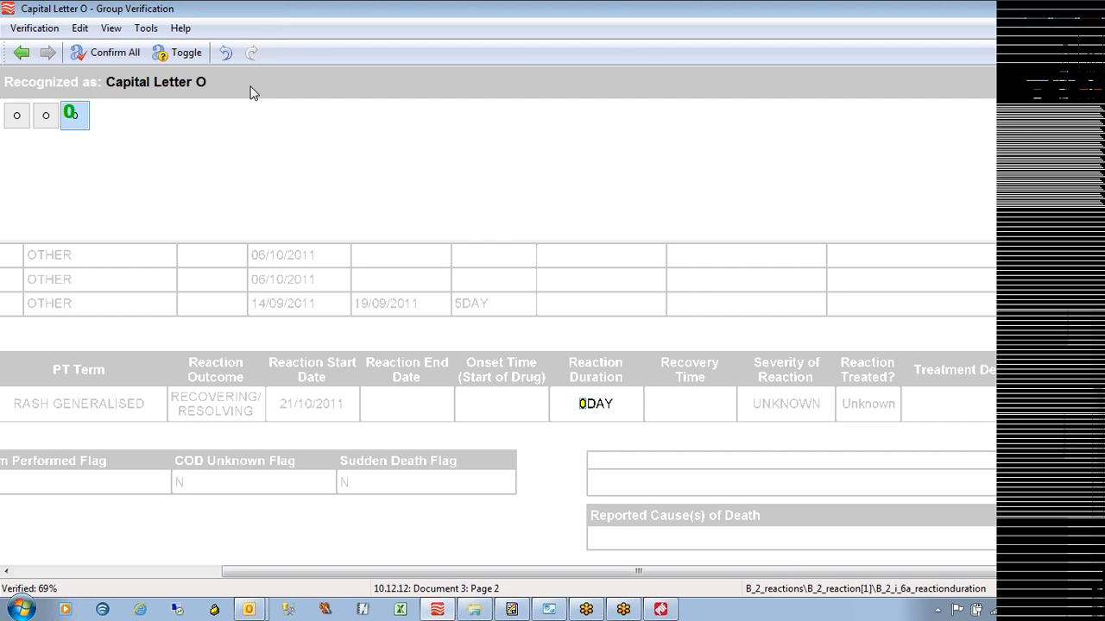
{"action": "key", "text": "Return"}
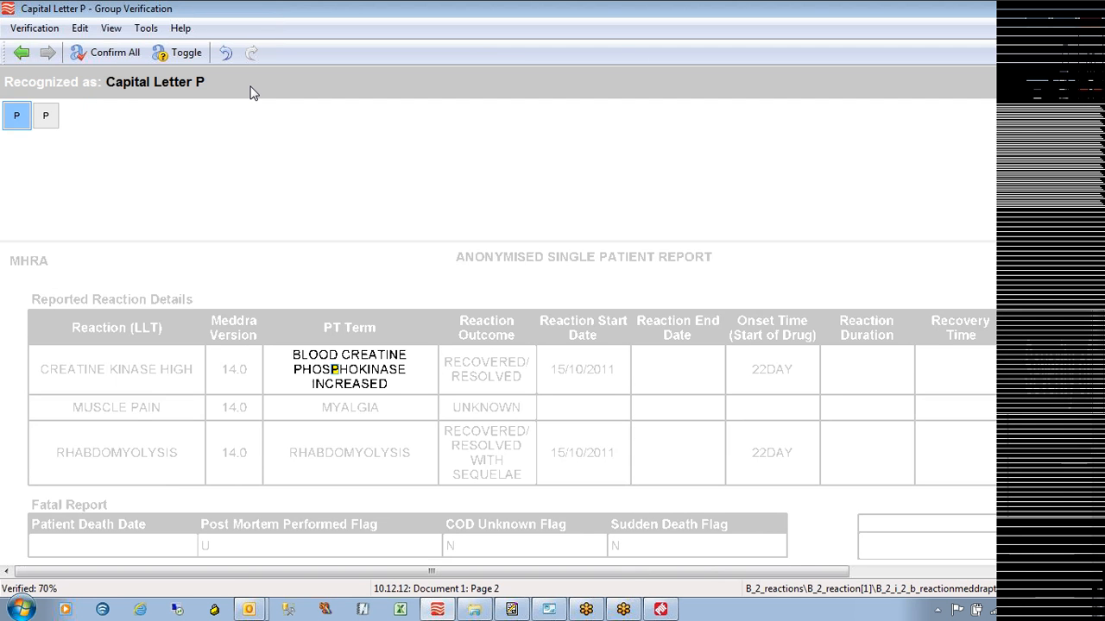
{"action": "key", "text": "Right"}
{"action": "key", "text": "Return"}
Confirm the S, U and small m character groups
{"action": "key", "text": "Right"}
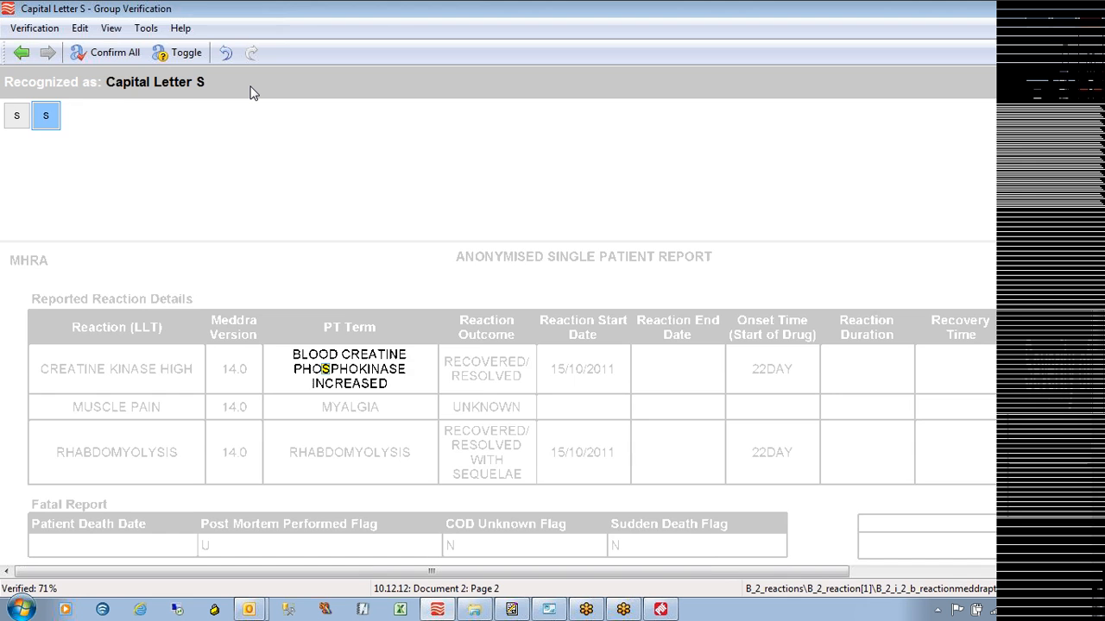
{"action": "key", "text": "Return"}
{"action": "key", "text": "Right"}
{"action": "key", "text": "Right"}
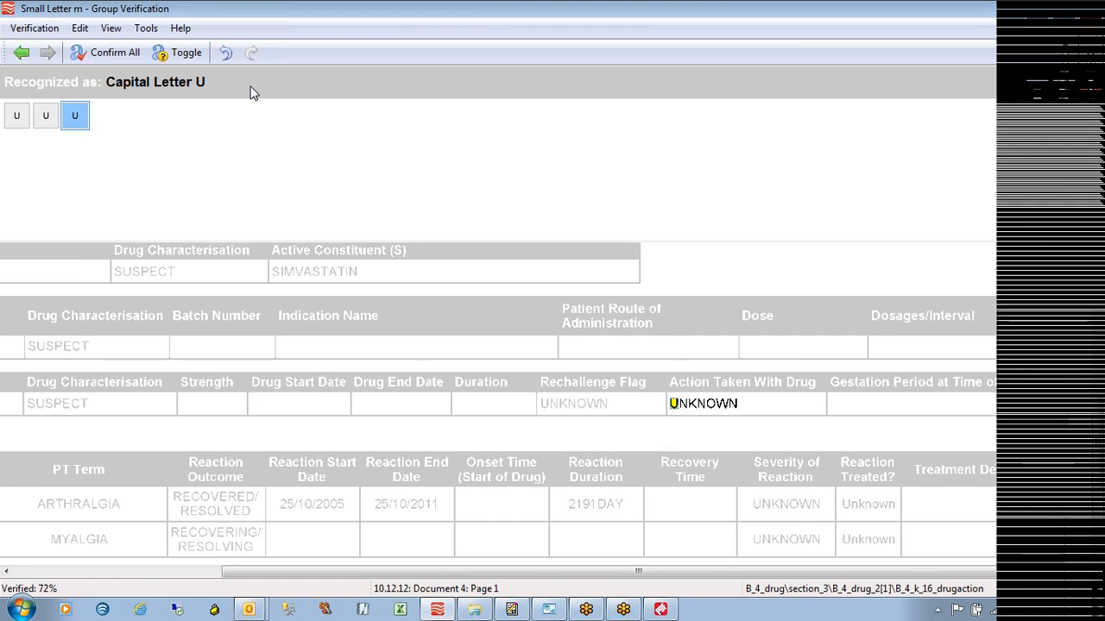
{"action": "key", "text": "Return"}
{"action": "key", "text": "Right"}
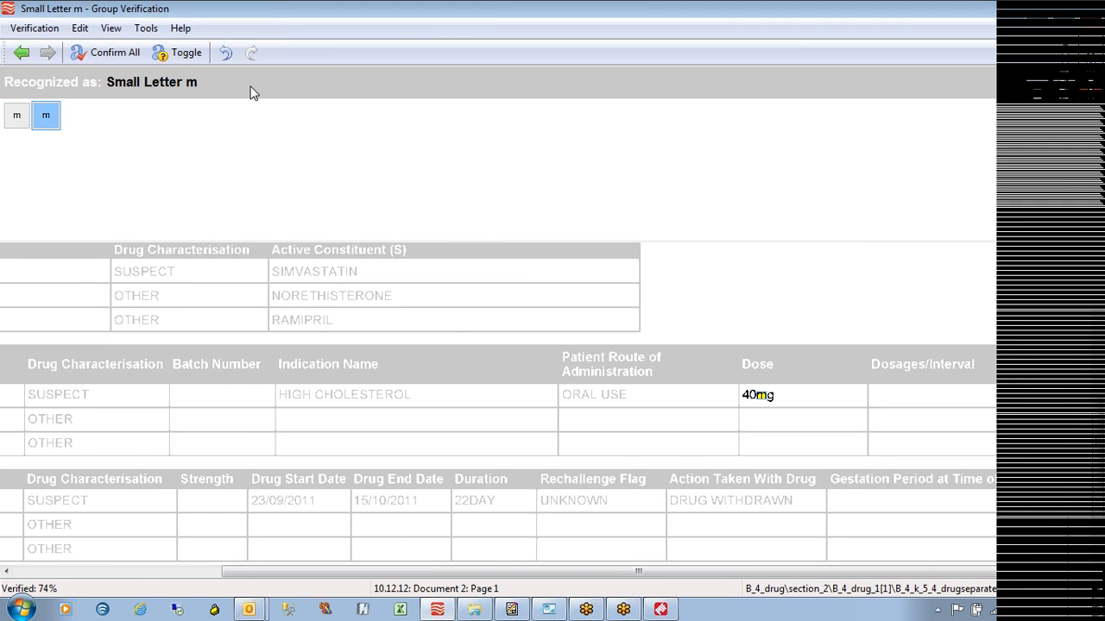
{"action": "key", "text": "Return"}
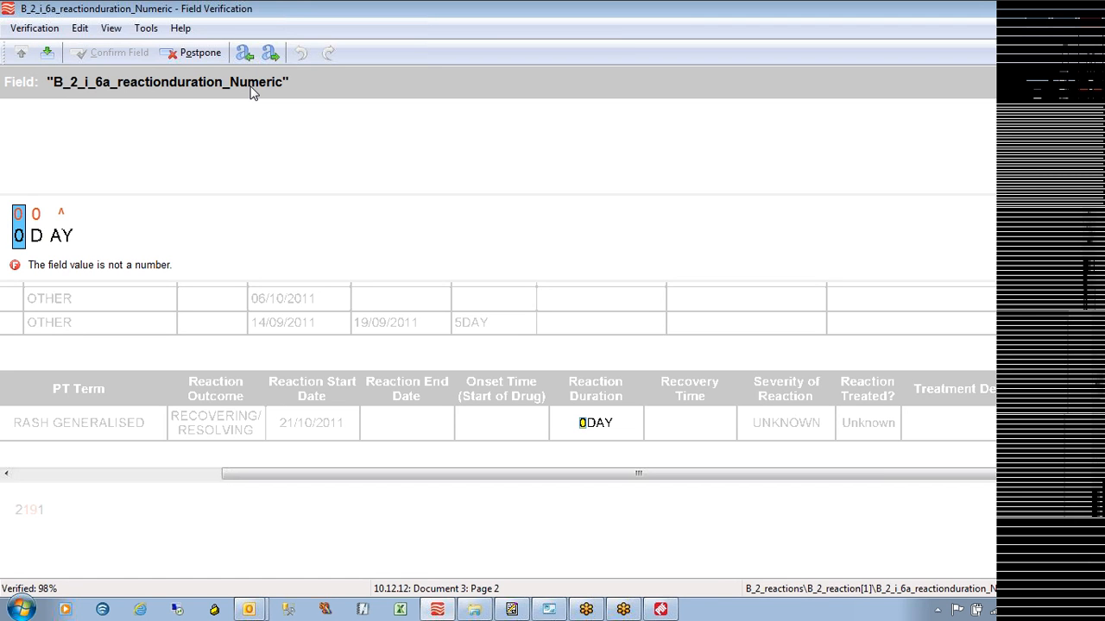
Enter 0 as the reaction duration, then accept 2191 for document 4
{"action": "key", "text": "Right"}
{"action": "type", "text": "DAY"}
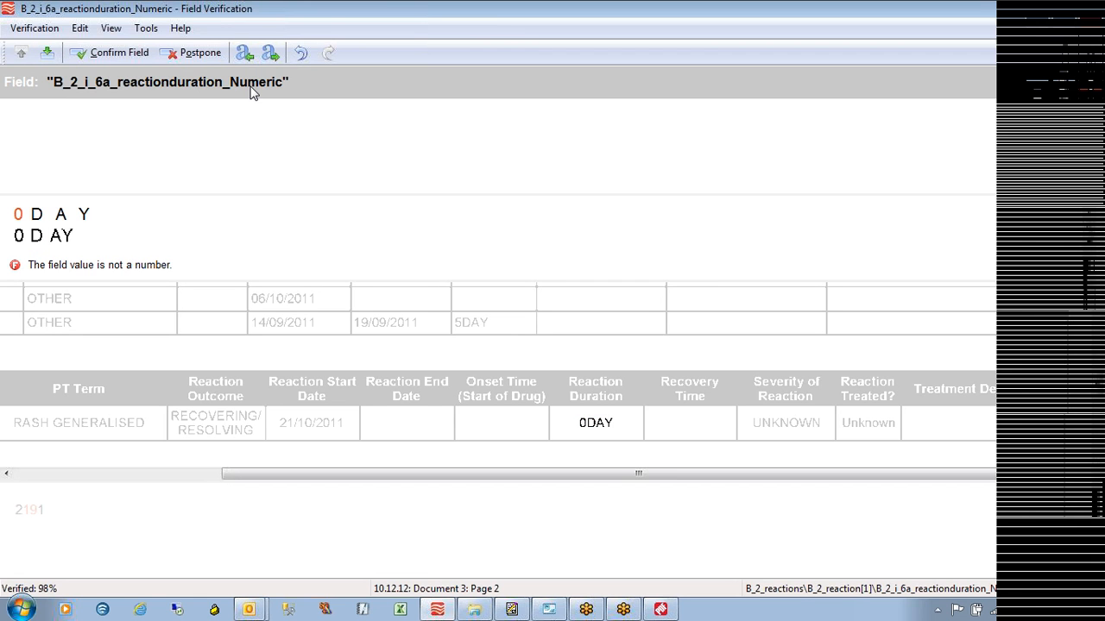
{"action": "key", "text": "BackSpace"}
{"action": "key", "text": "BackSpace"}
{"action": "key", "text": "BackSpace"}
{"action": "key", "text": "BackSpace"}
{"action": "type", "text": "0"}
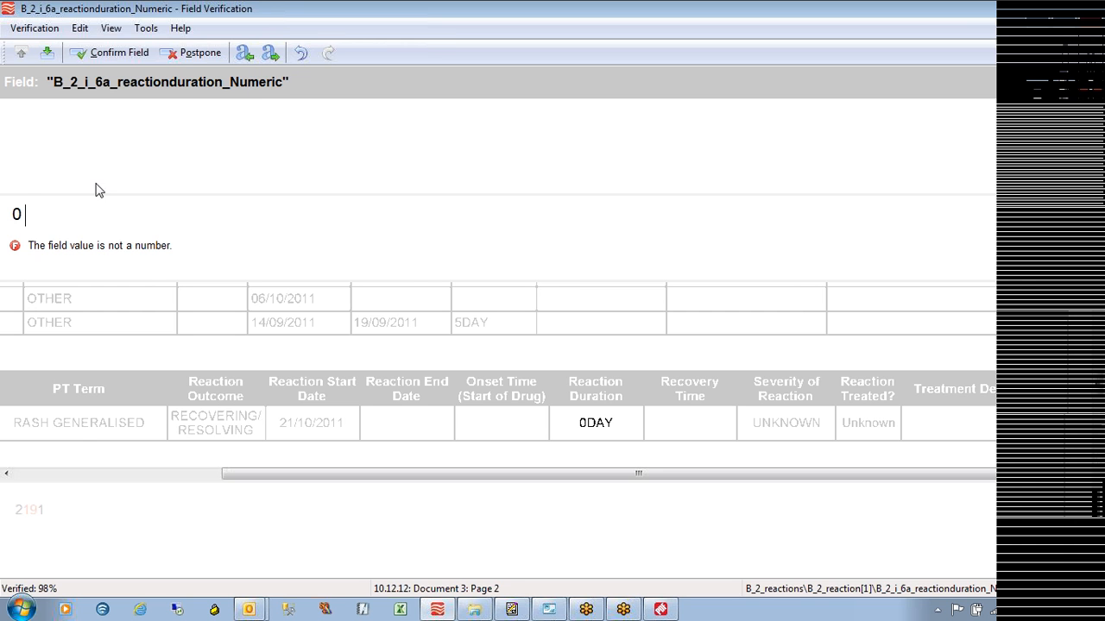
{"action": "key", "text": "Return"}
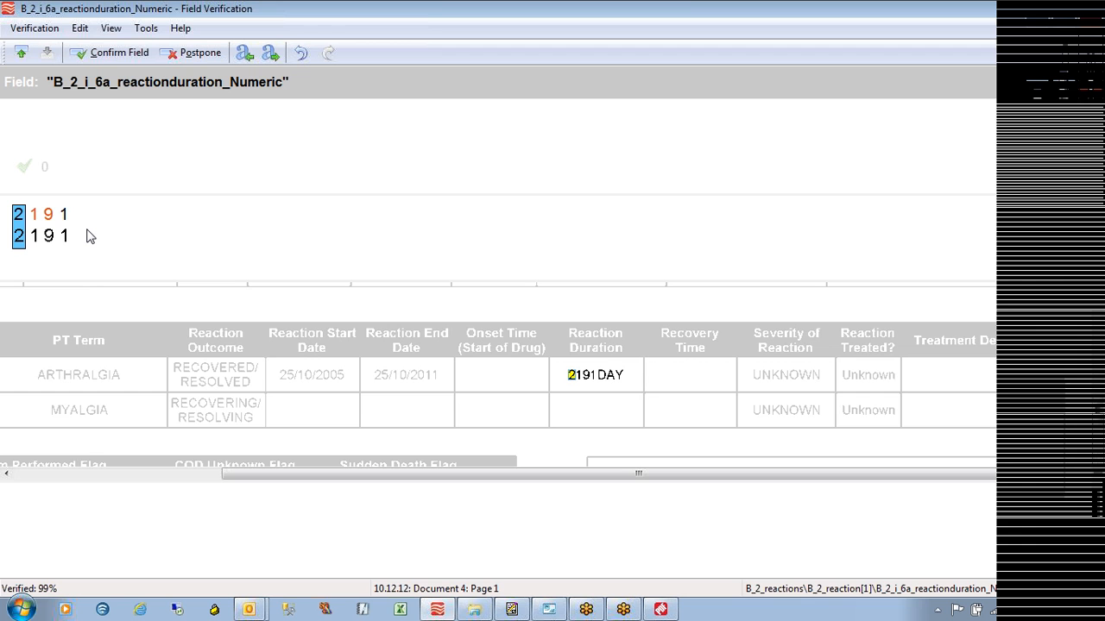
{"action": "key", "text": "Right"}
{"action": "key", "text": "Right"}
{"action": "key", "text": "Right"}
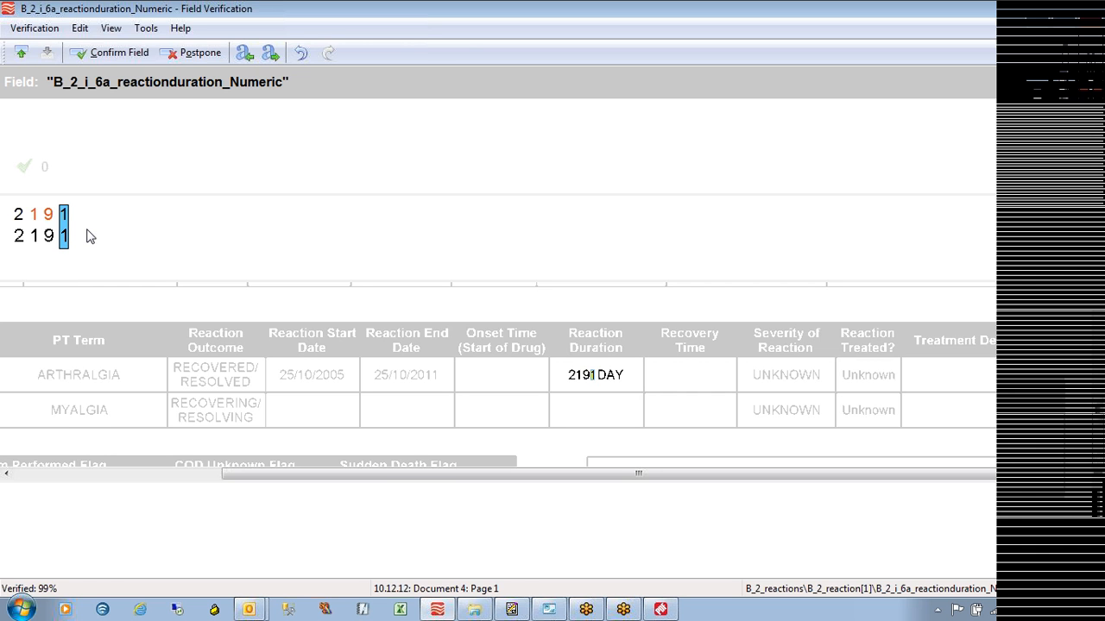
{"action": "key", "text": "Return"}
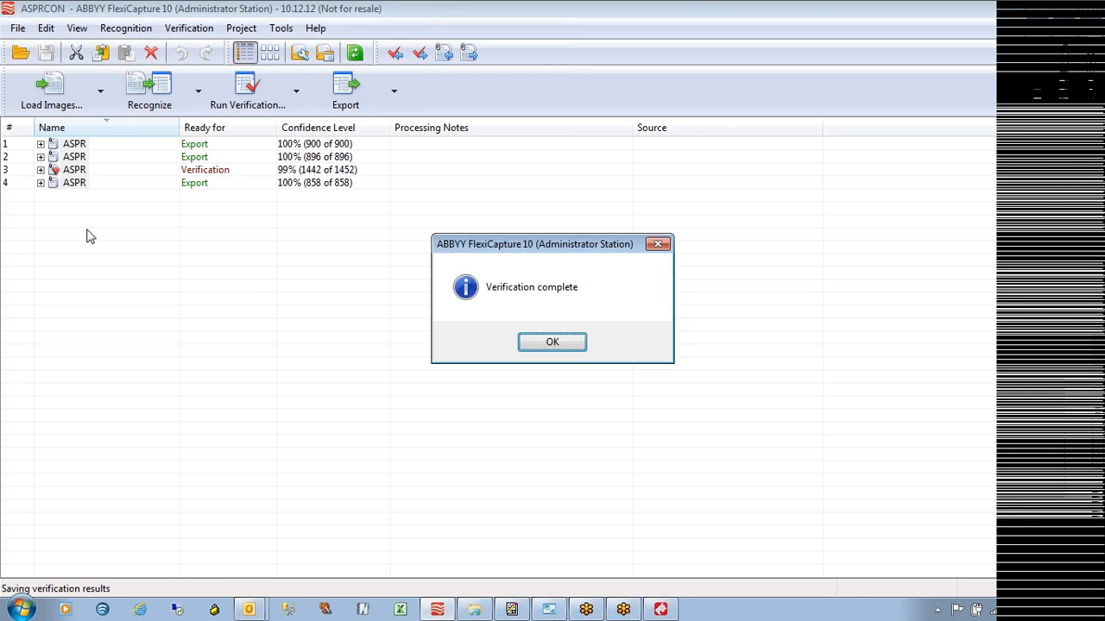
Dismiss the Verification complete message and expand document 3 in the batch list
{"action": "left_click", "coordinate": [572, 342]}
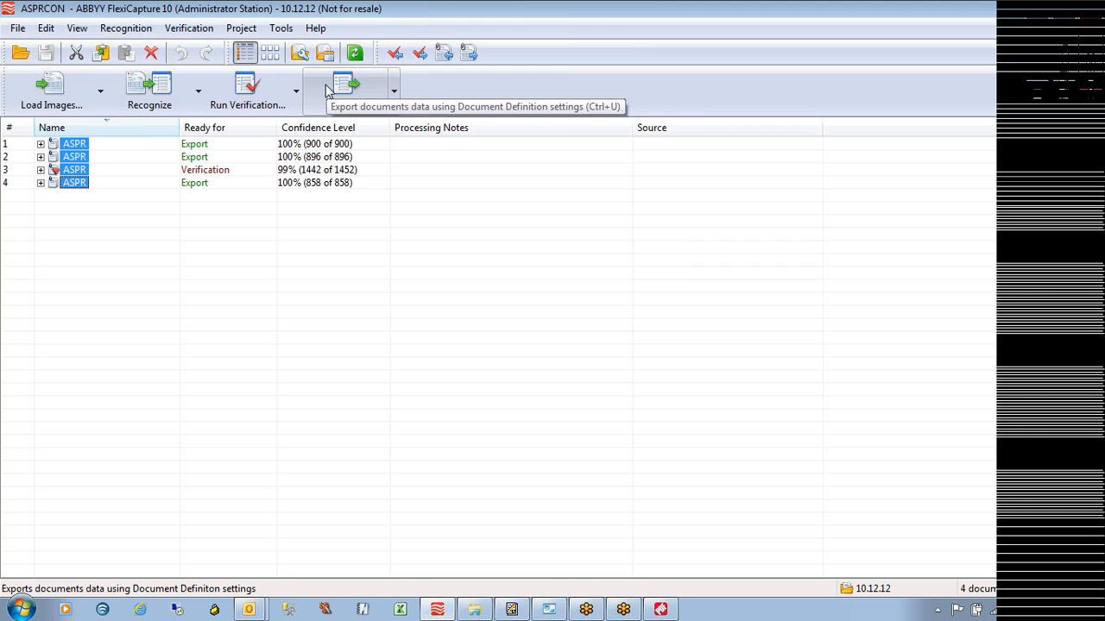
{"action": "left_click", "coordinate": [41, 170]}
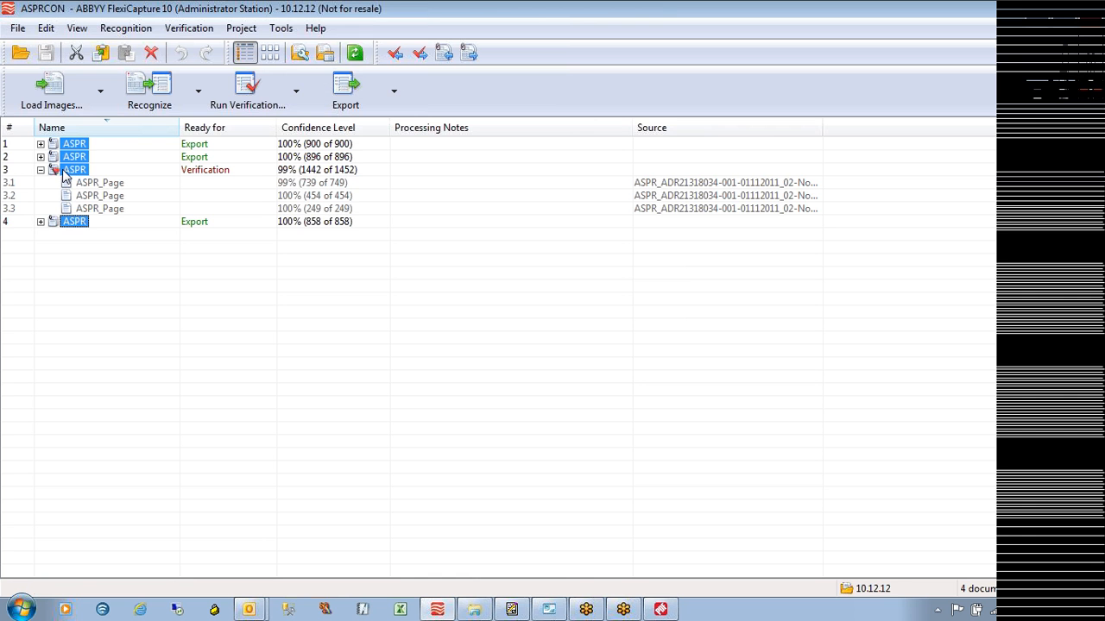
Open document 3 for review and look at the E2B_ParentSex choices without picking one
{"action": "double_click", "coordinate": [63, 172]}
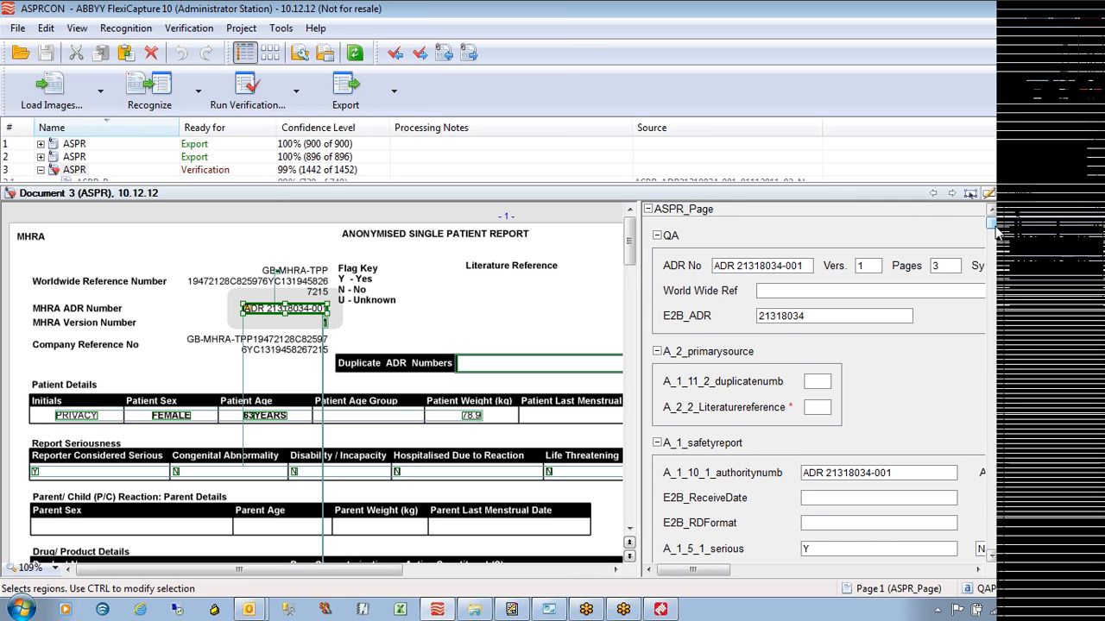
{"action": "scroll", "coordinate": [996, 232], "scroll_direction": "down", "scroll_amount": 3}
{"action": "left_click_drag", "start_coordinate": [997, 234], "coordinate": [997, 244]}
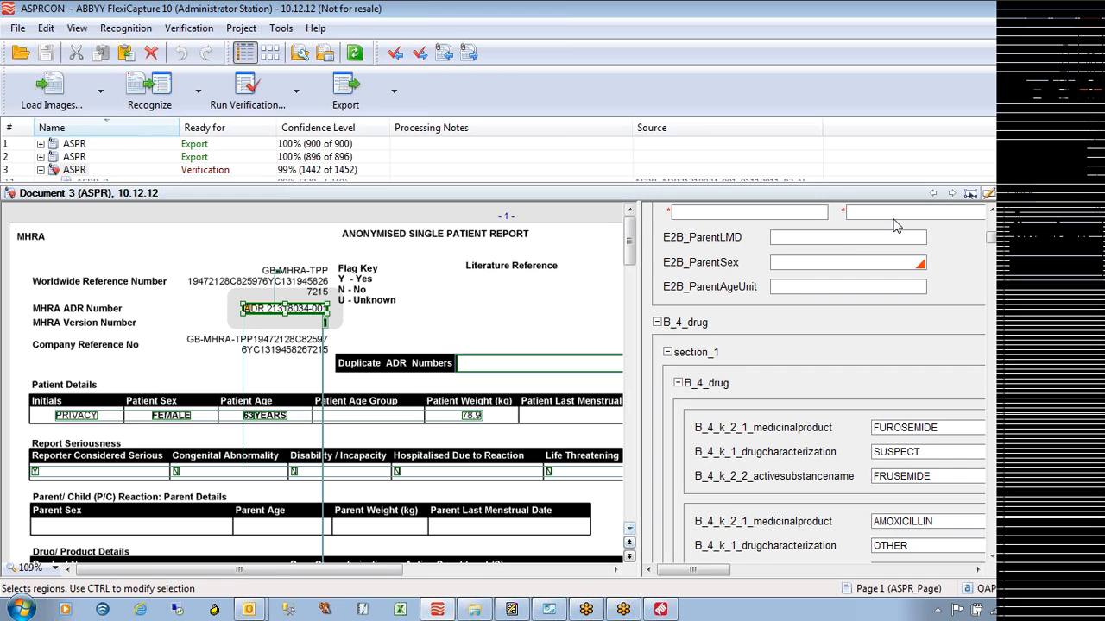
{"action": "left_click", "coordinate": [803, 263]}
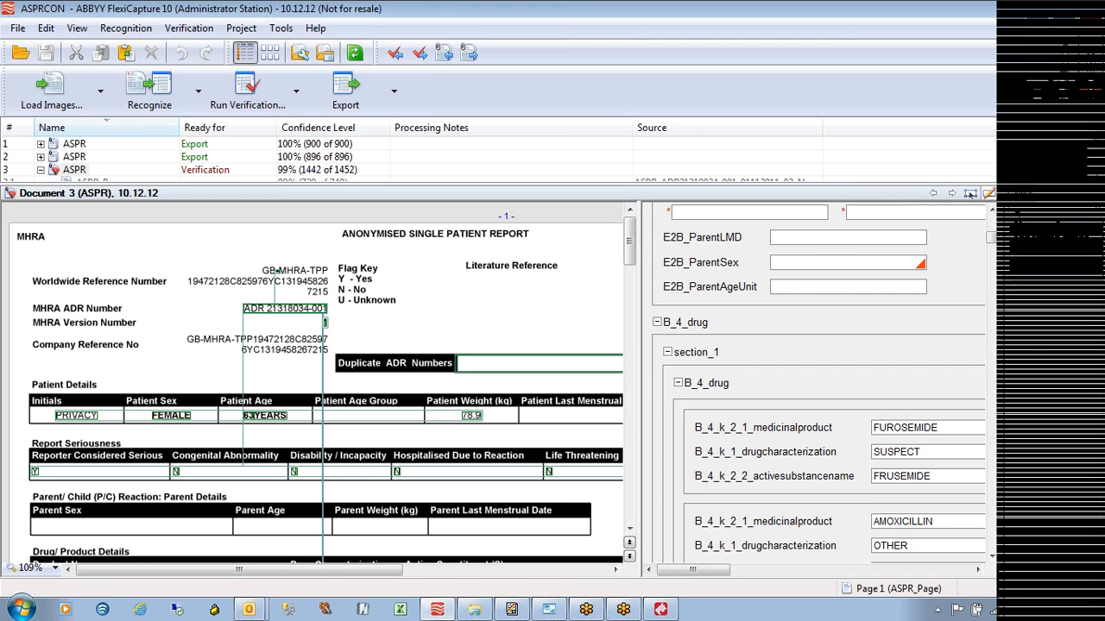
{"action": "left_click", "coordinate": [629, 531]}
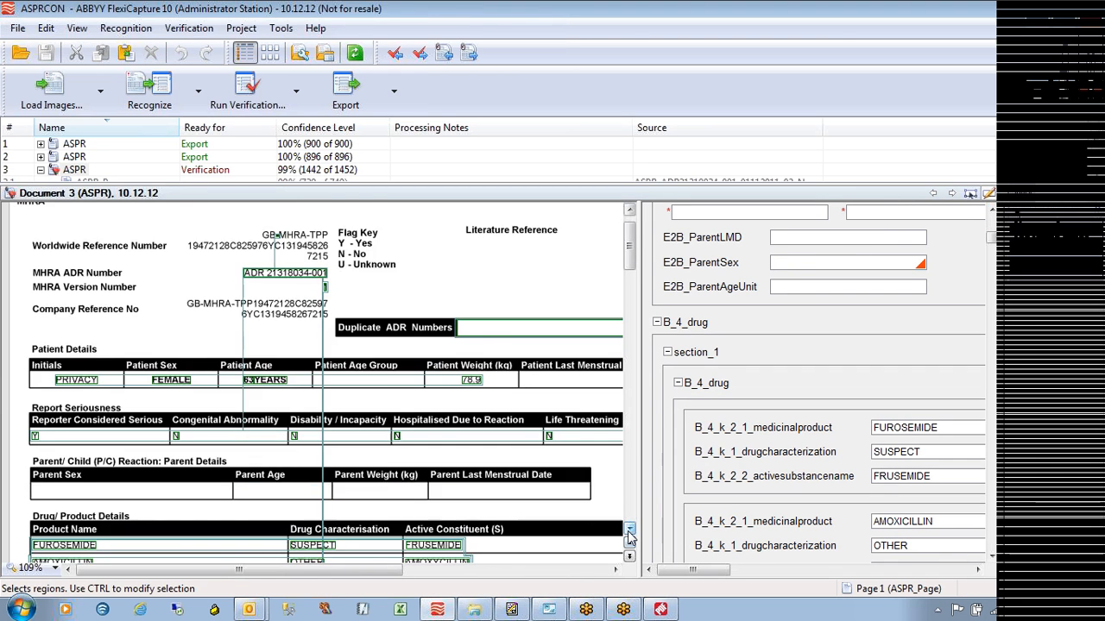
{"action": "left_click", "coordinate": [629, 531]}
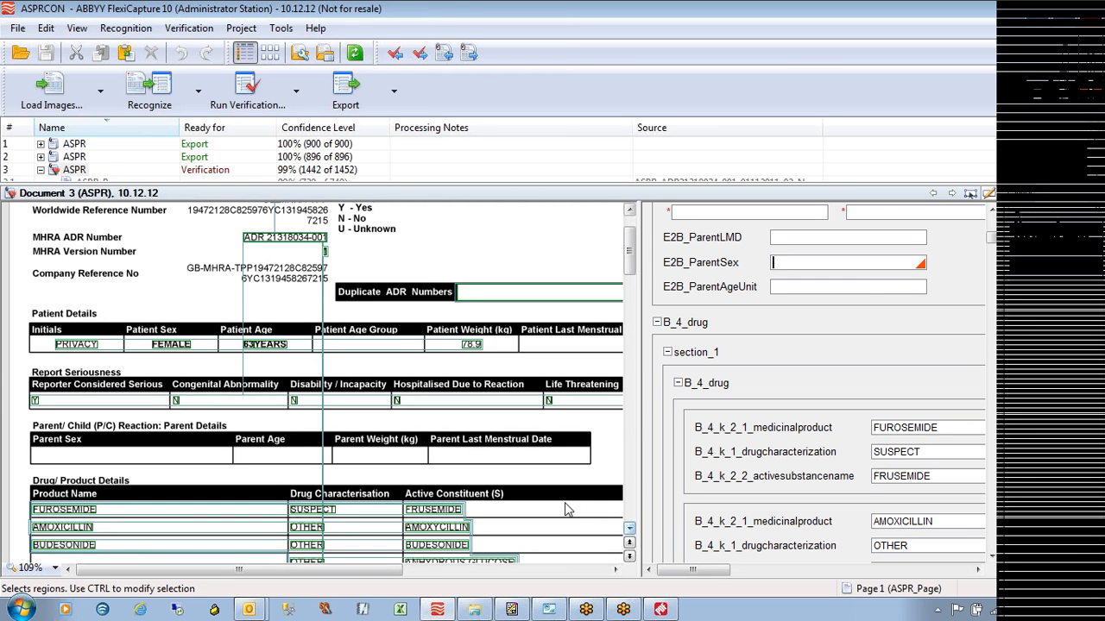
{"action": "left_click", "coordinate": [922, 263]}
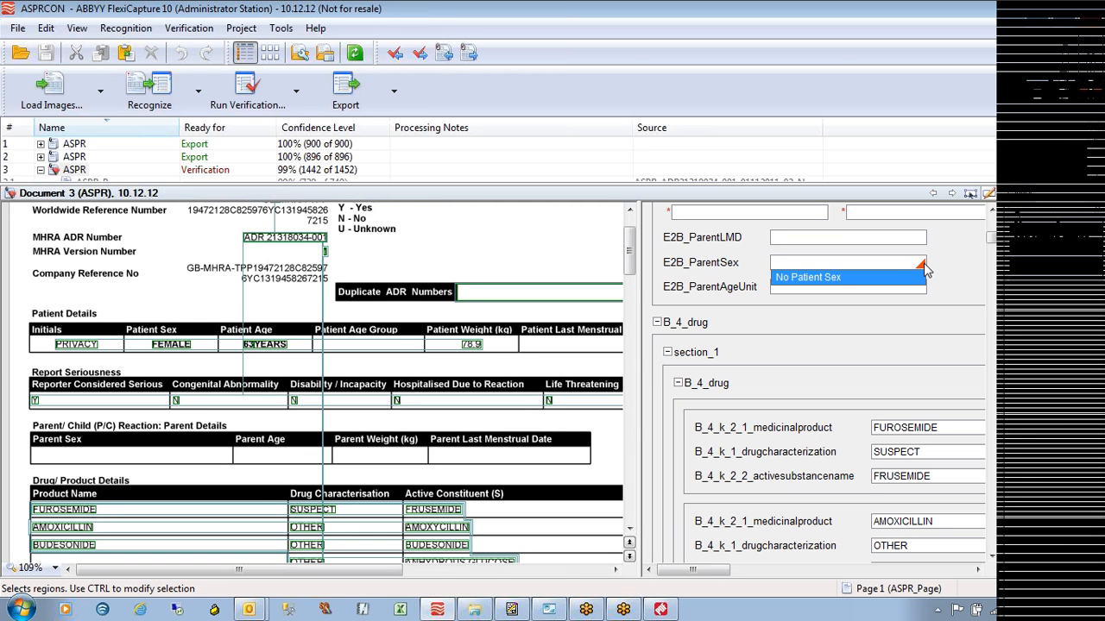
{"action": "left_click", "coordinate": [922, 264]}
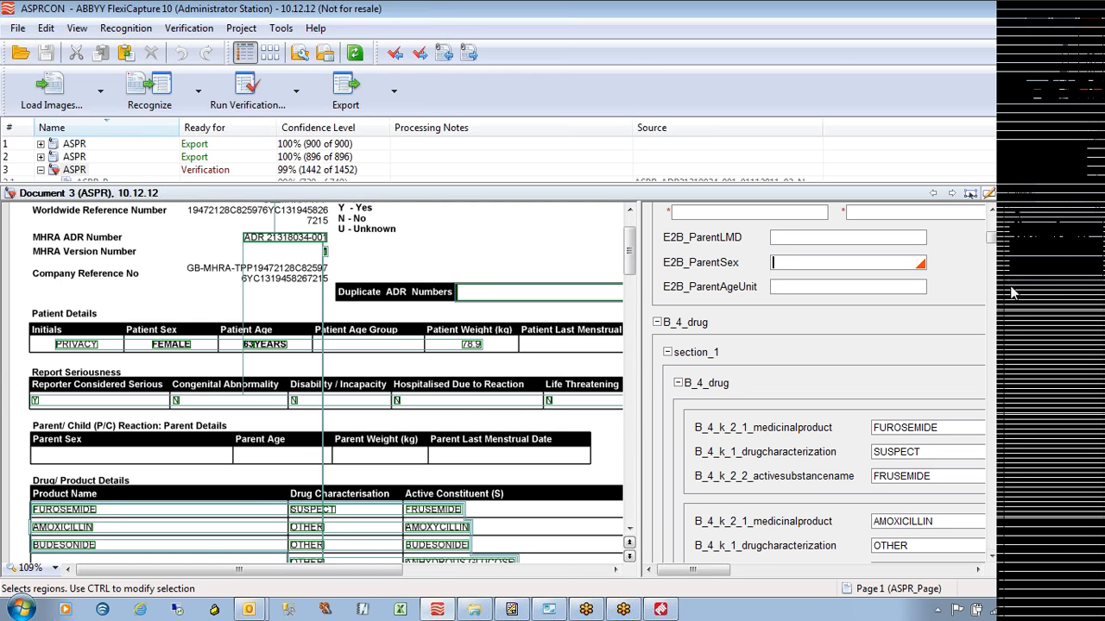
Check the error on the empty medicinalproduct field below BUDESONIDE and show its suggested values
{"action": "scroll", "coordinate": [991, 255], "scroll_direction": "down", "scroll_amount": 9}
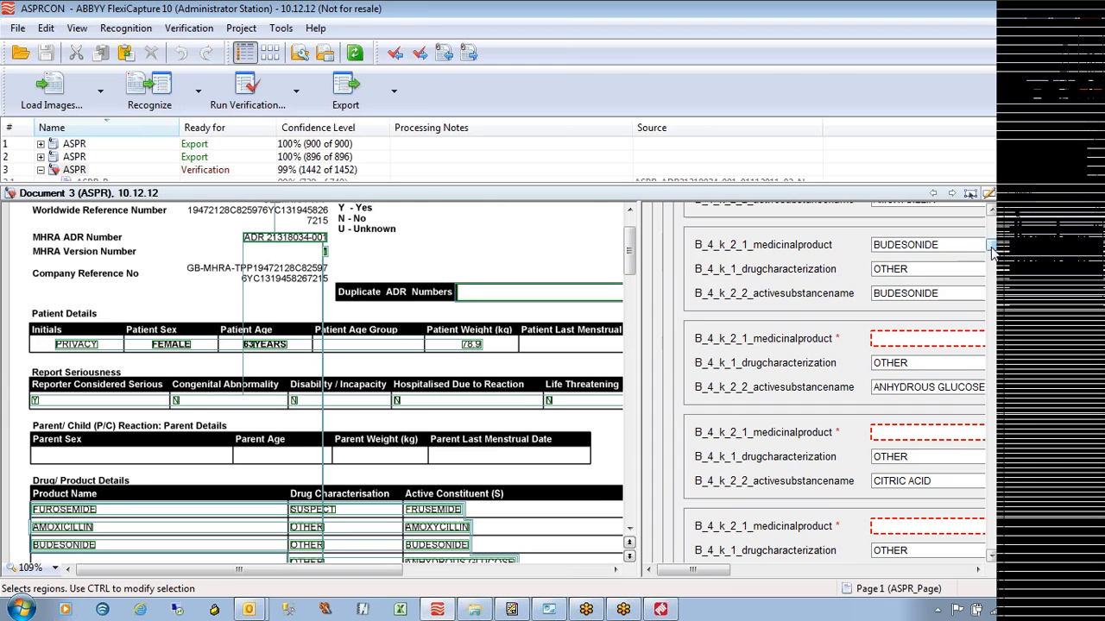
{"action": "left_click", "coordinate": [872, 343]}
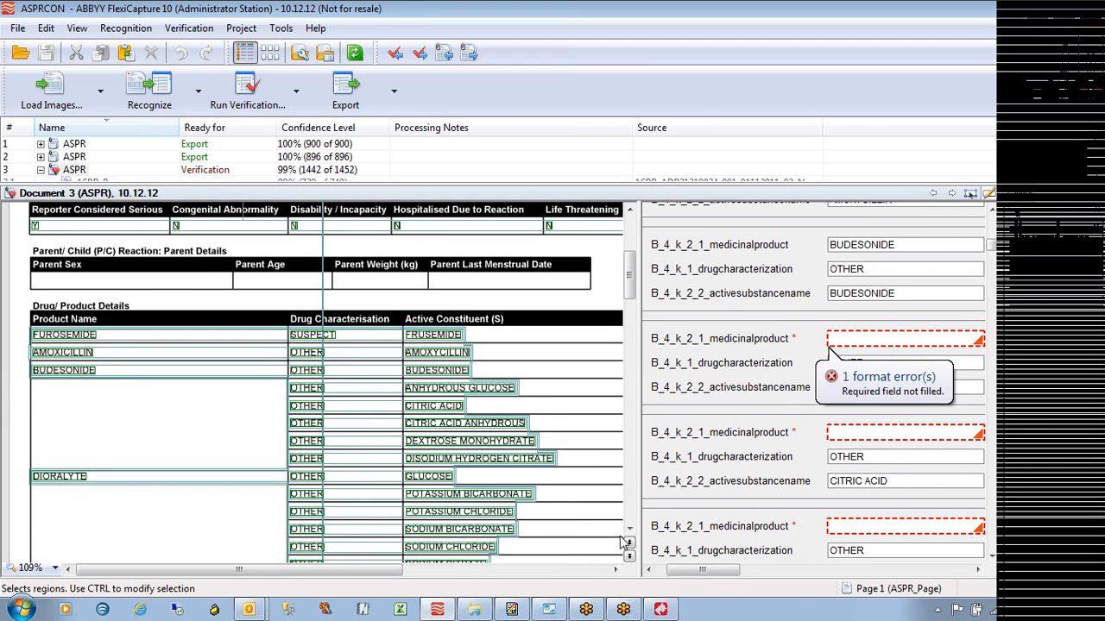
{"action": "scroll", "coordinate": [629, 540], "scroll_direction": "down", "scroll_amount": 3}
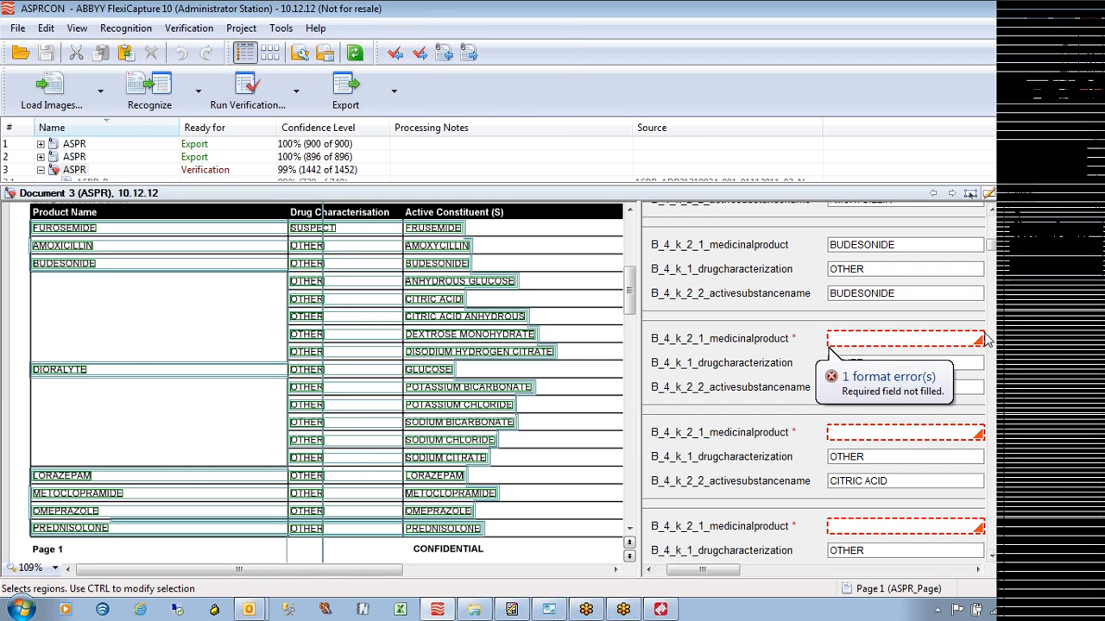
{"action": "left_click", "coordinate": [979, 342]}
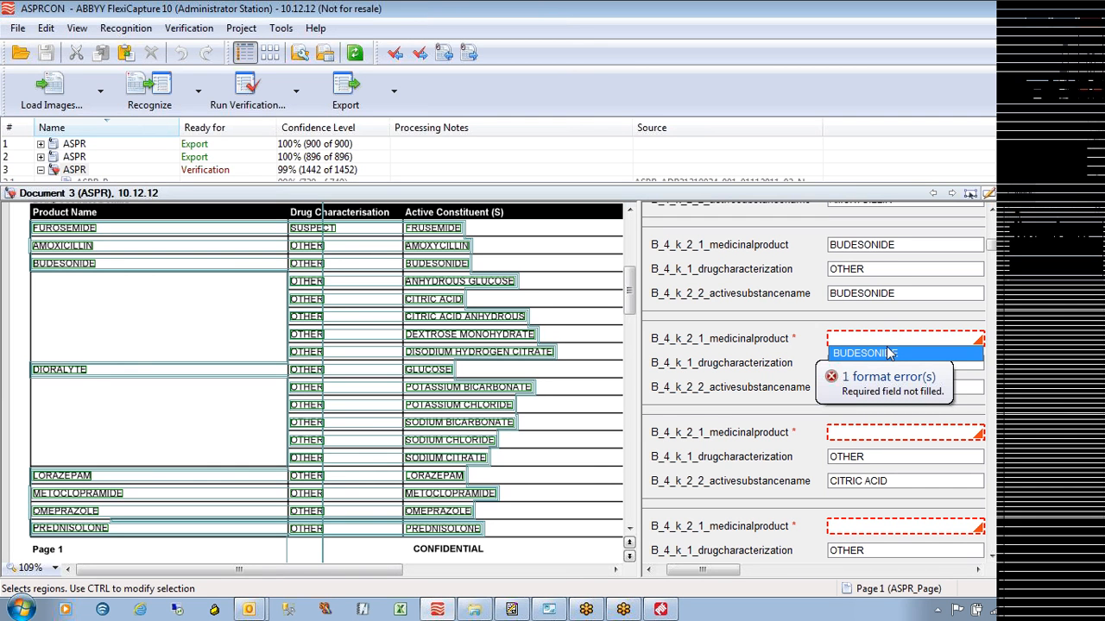
Skip the BUDESONIDE suggestion, enter DIORALYTE in the first empty field with typos fixed, and select it
{"action": "key", "text": "Escape"}
{"action": "type", "text": "DI)RALYT"}
{"action": "key", "text": "BackSpace"}
{"action": "type", "text": "E"}
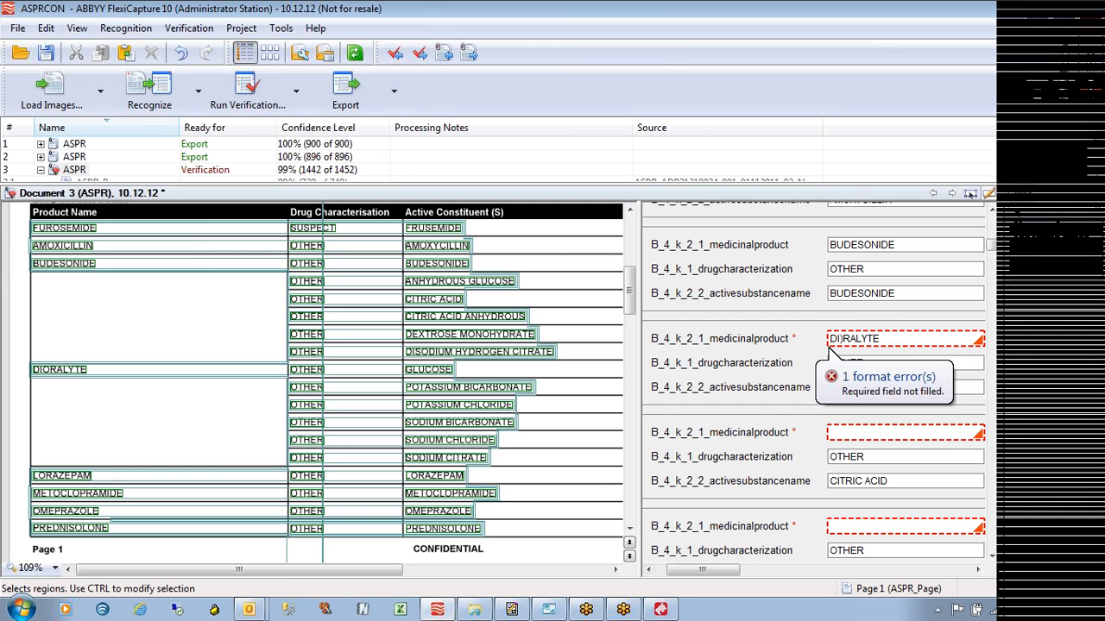
{"action": "key", "text": "Left"}
{"action": "key", "text": "Left"}
{"action": "key", "text": "Left"}
{"action": "key", "text": "Left"}
{"action": "key", "text": "Left"}
{"action": "key", "text": "Left"}
{"action": "key", "text": "Left"}
{"action": "key", "text": "BackSpace"}
{"action": "type", "text": "O"}
{"action": "double_click", "coordinate": [830, 342]}
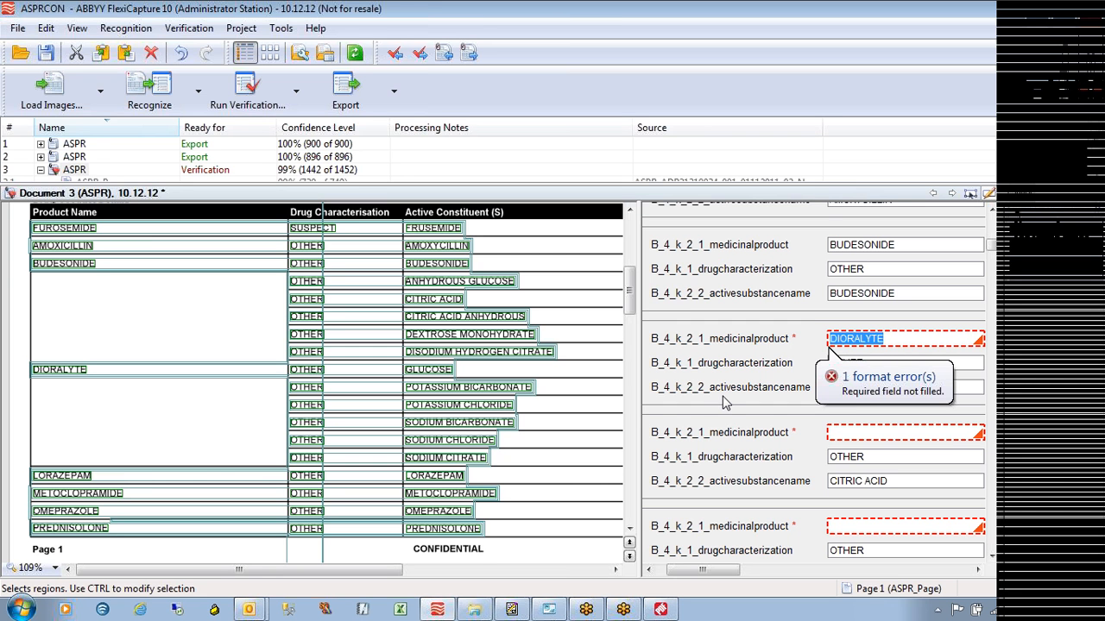
{"action": "left_click", "coordinate": [961, 358]}
Paste DIORALYTE into the next four empty medicinalproduct fields
{"action": "left_click", "coordinate": [887, 434]}
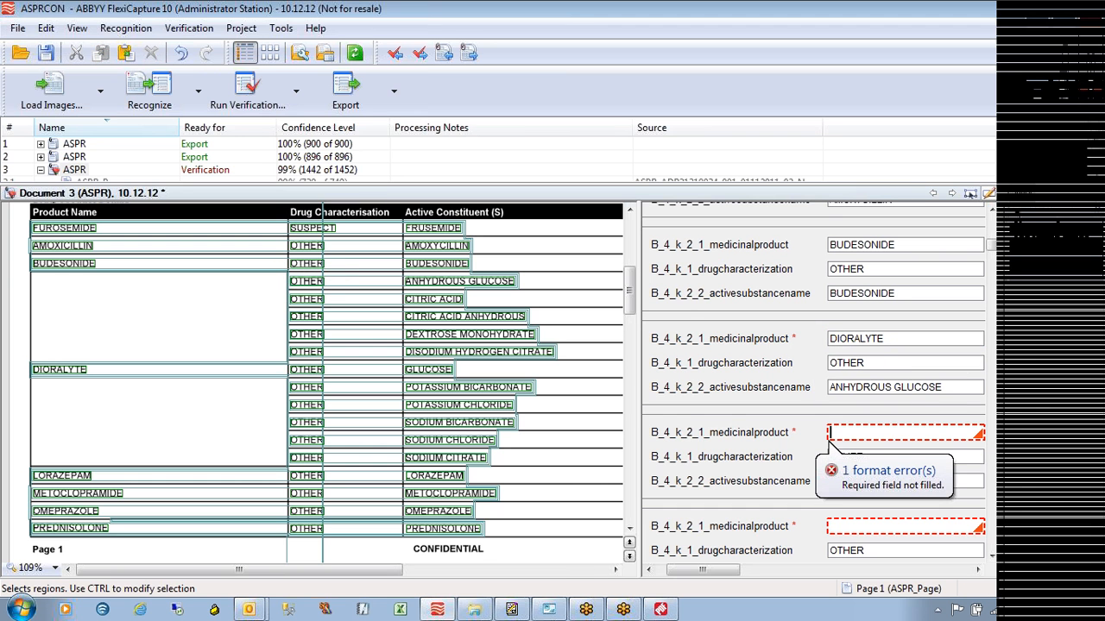
{"action": "key", "text": "ctrl+v"}
{"action": "left_click", "coordinate": [902, 528]}
{"action": "key", "text": "ctrl+v"}
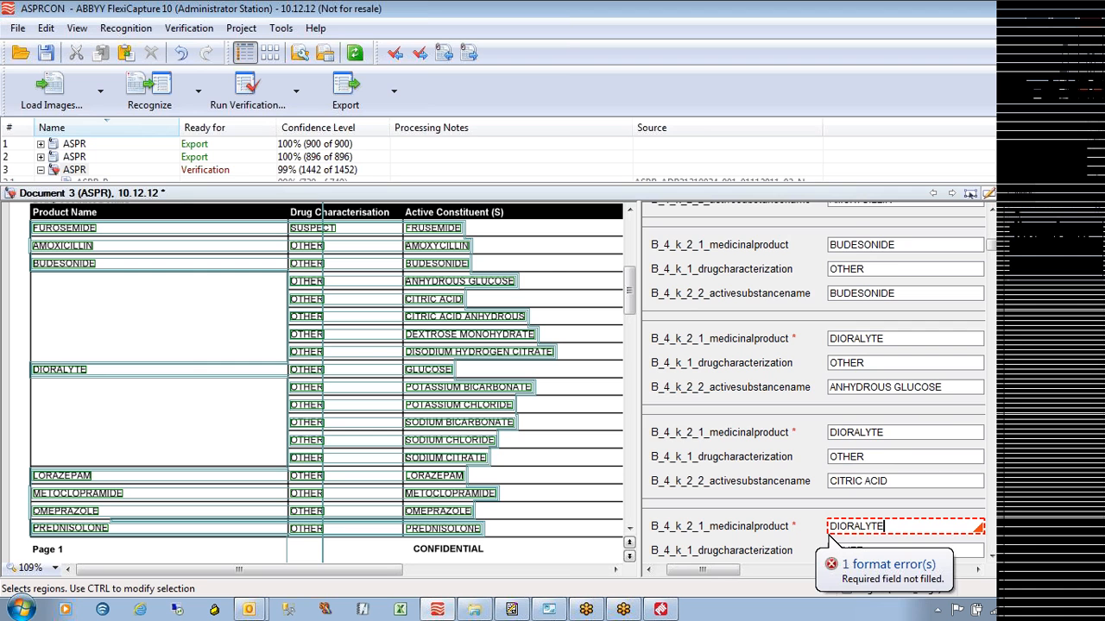
{"action": "left_click", "coordinate": [991, 557]}
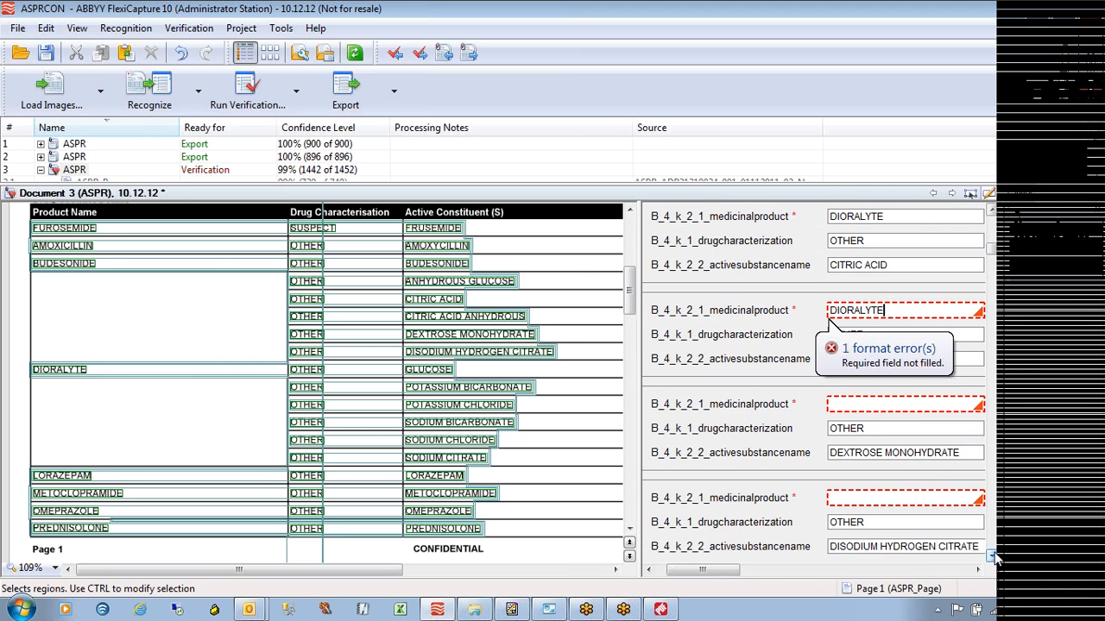
{"action": "left_click", "coordinate": [880, 406]}
{"action": "key", "text": "ctrl+v"}
{"action": "left_click", "coordinate": [876, 498]}
{"action": "key", "text": "ctrl+v"}
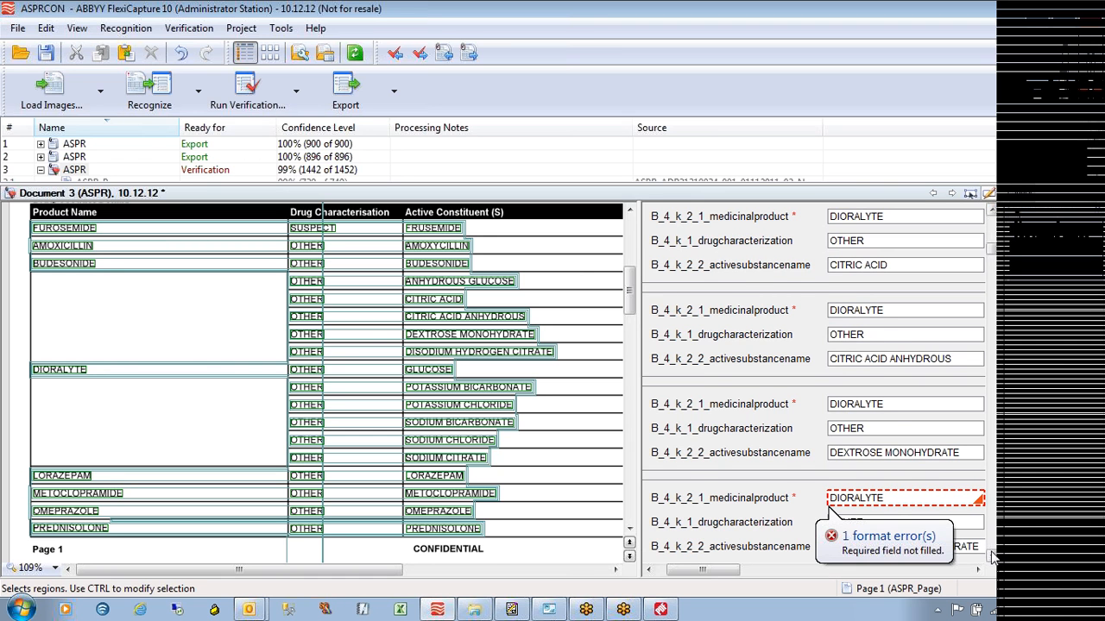
Enter DIORALYTE in the empty medicinalproduct field at the bottom of the list
{"action": "scroll", "coordinate": [990, 552], "scroll_direction": "down", "scroll_amount": 3}
{"action": "left_click", "coordinate": [965, 542]}
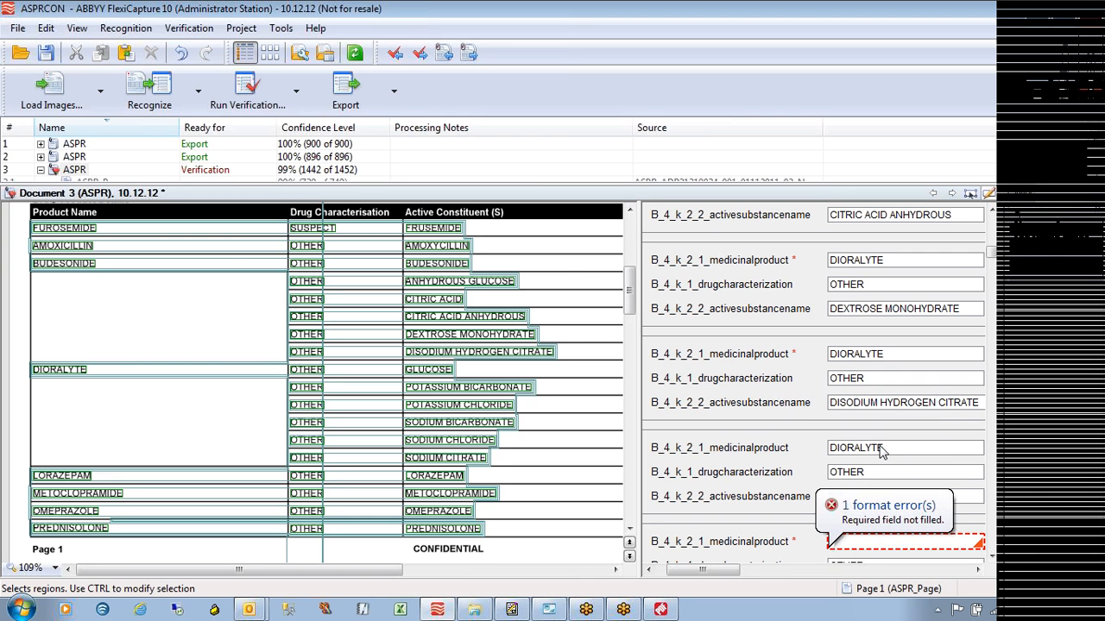
{"action": "type", "text": "DIORALYTE"}
{"action": "scroll", "coordinate": [990, 560], "scroll_direction": "down", "scroll_amount": 3}
{"action": "left_click", "coordinate": [991, 560]}
Fill the remaining four empty medicinalproduct fields further down with DIORALYTE
{"action": "left_click", "coordinate": [855, 349]}
{"action": "key", "text": "ctrl+v"}
{"action": "left_click", "coordinate": [830, 441]}
{"action": "key", "text": "ctrl+v"}
{"action": "left_click", "coordinate": [830, 536]}
{"action": "key", "text": "ctrl+v"}
{"action": "left_click", "coordinate": [992, 558]}
{"action": "left_click", "coordinate": [992, 558]}
{"action": "left_click", "coordinate": [849, 344]}
{"action": "key", "text": "ctrl+v"}
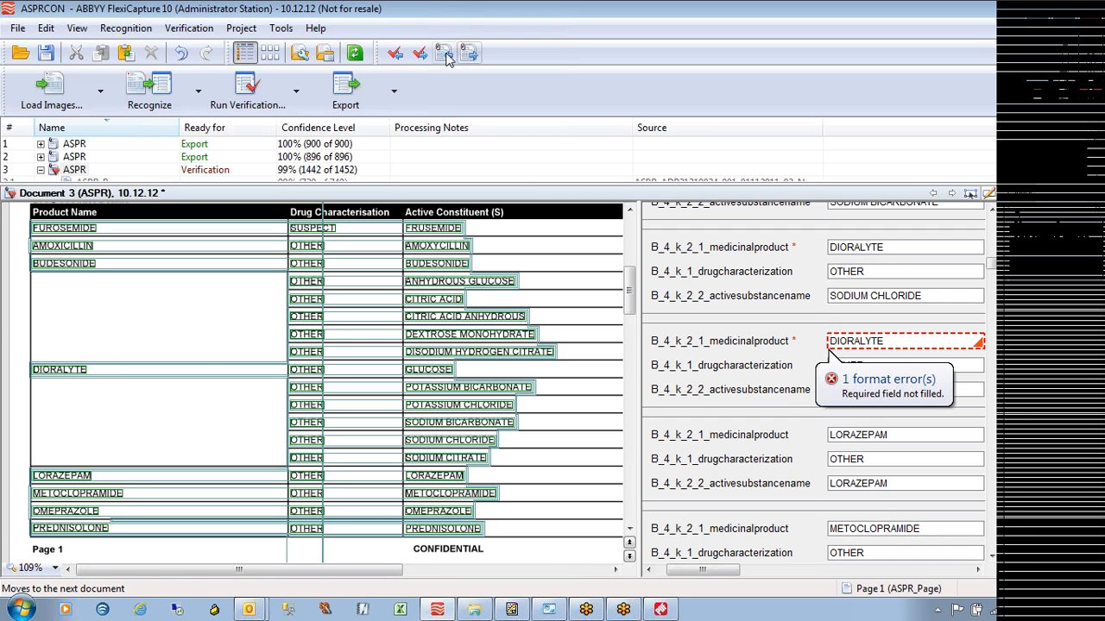
Finish verifying document 3, then select all four ASPR documents in batch 10.12.12 and export them
{"action": "left_click", "coordinate": [420, 54]}
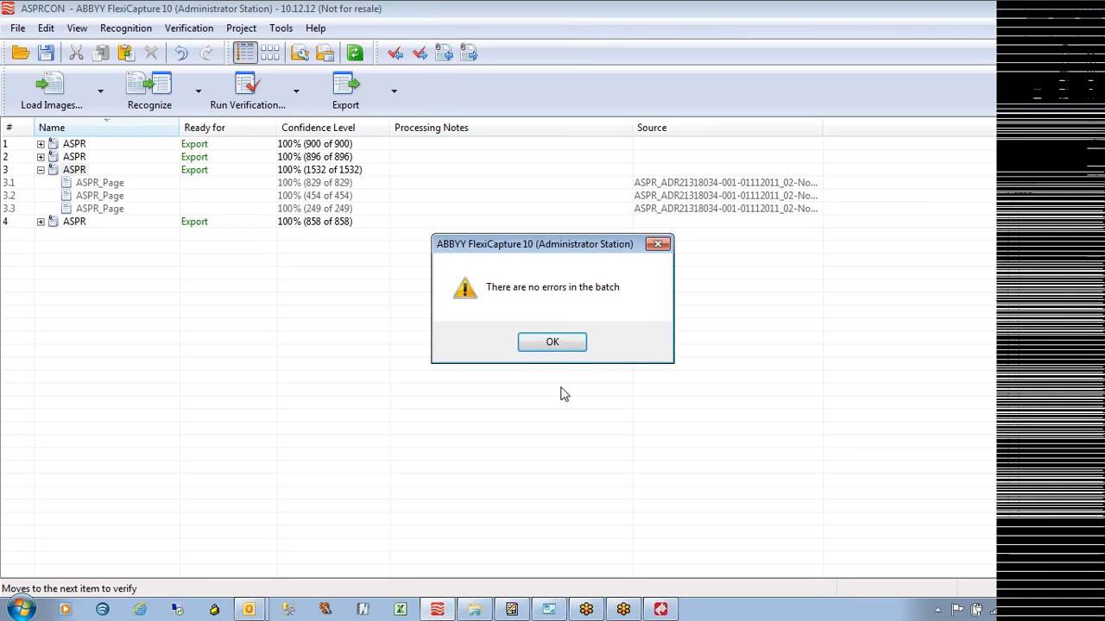
{"action": "left_click", "coordinate": [558, 347]}
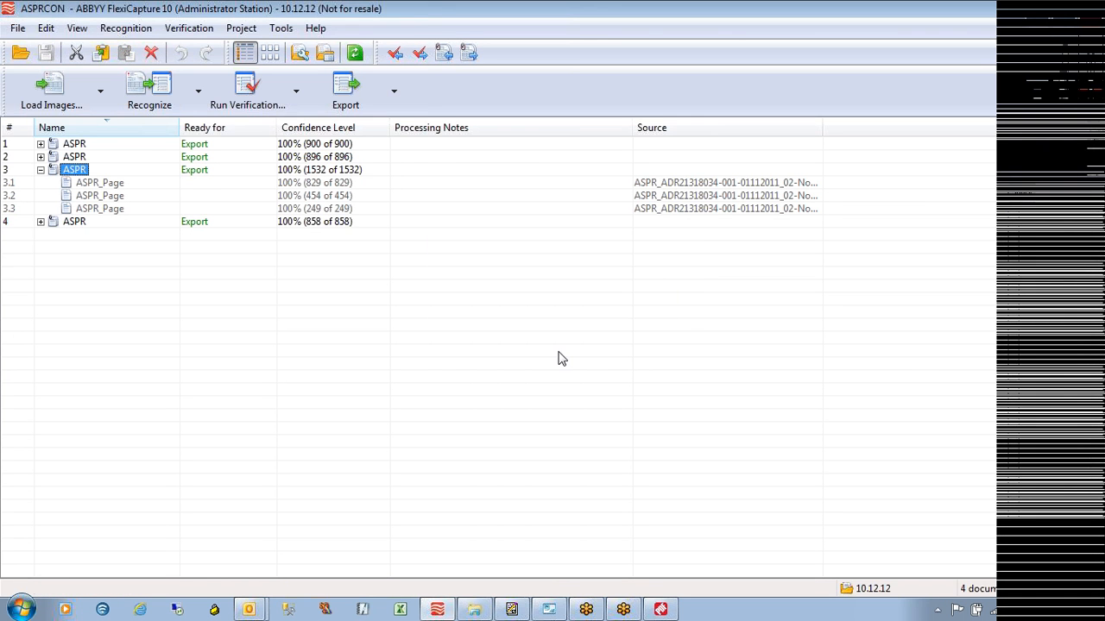
{"action": "left_click", "coordinate": [41, 170]}
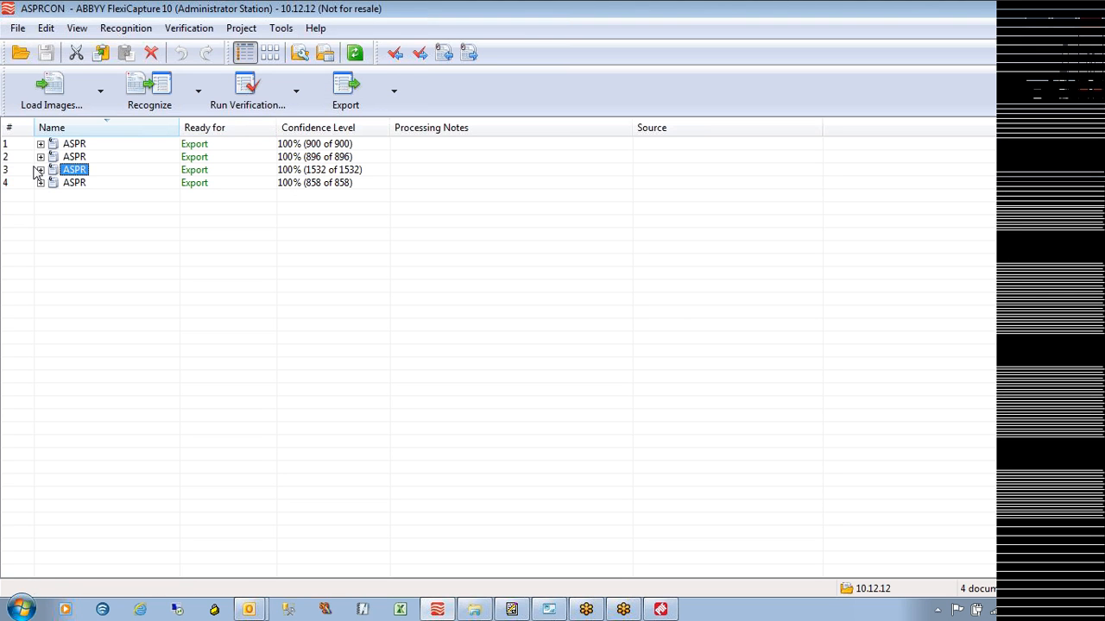
{"action": "key", "text": "ctrl+a"}
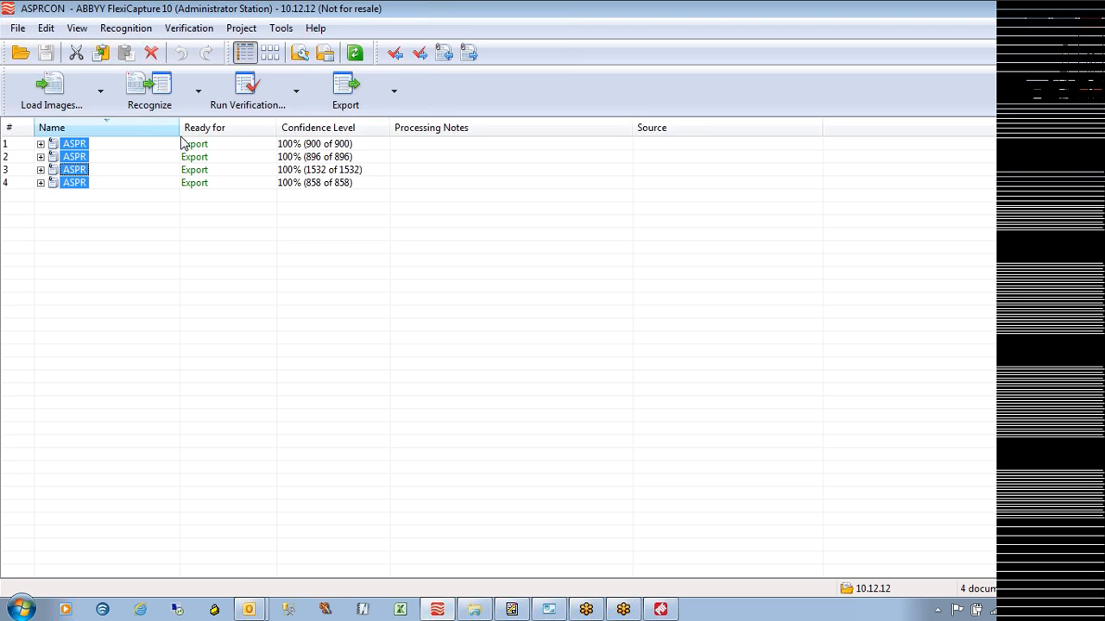
{"action": "left_click", "coordinate": [358, 96]}
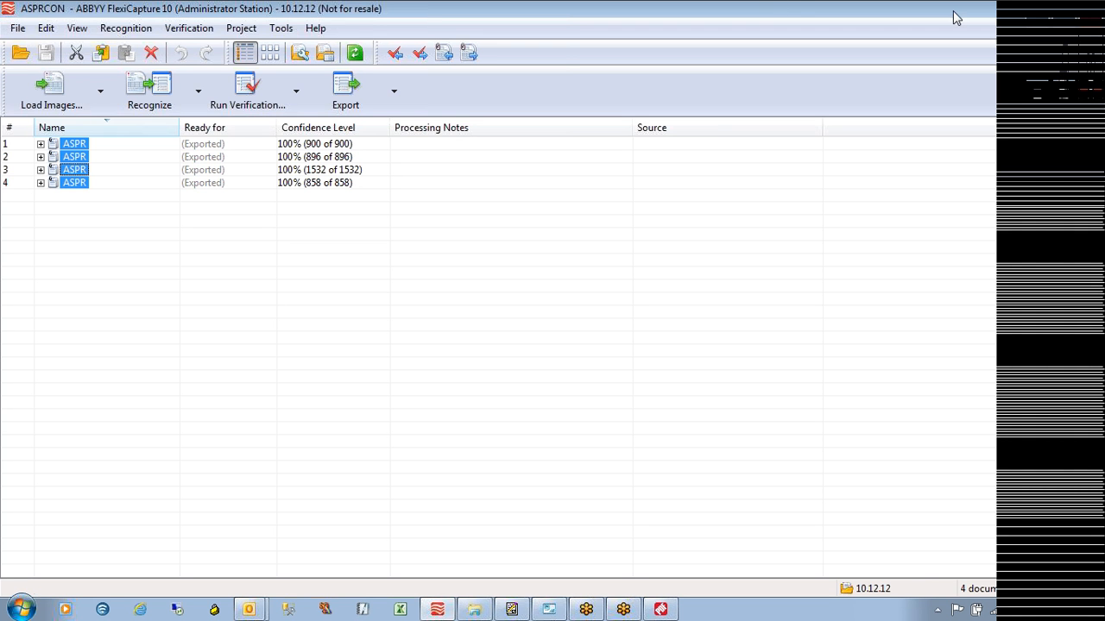
Minimize FlexiCapture, start the ASPRCON Validator from the desktop, and close the Receive Date prompt
{"action": "left_click", "coordinate": [1051, 17]}
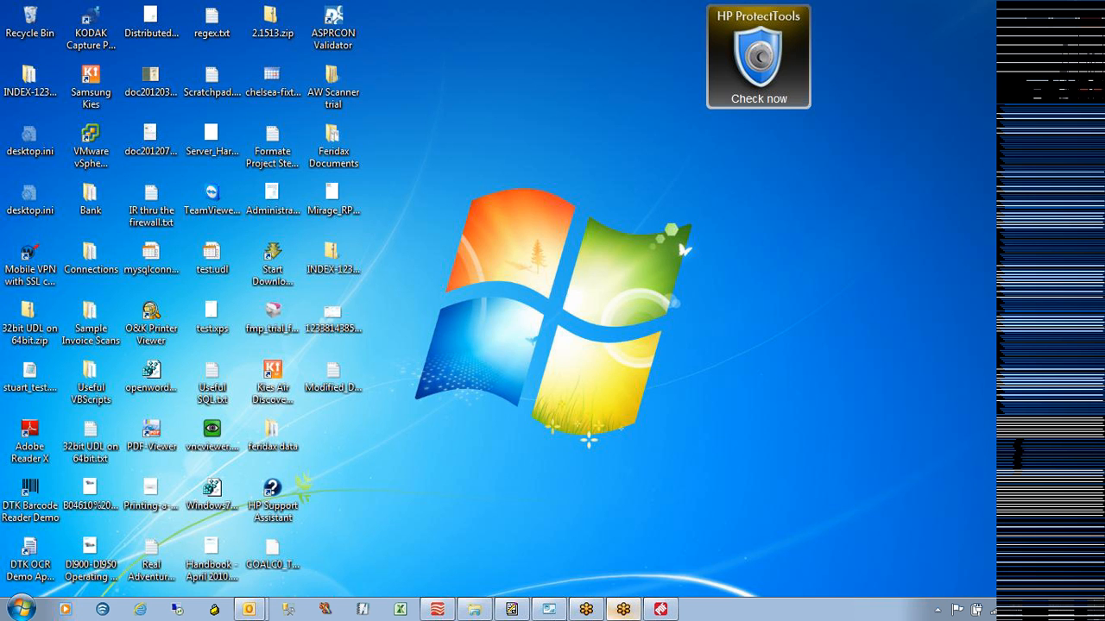
{"action": "left_click", "coordinate": [446, 609]}
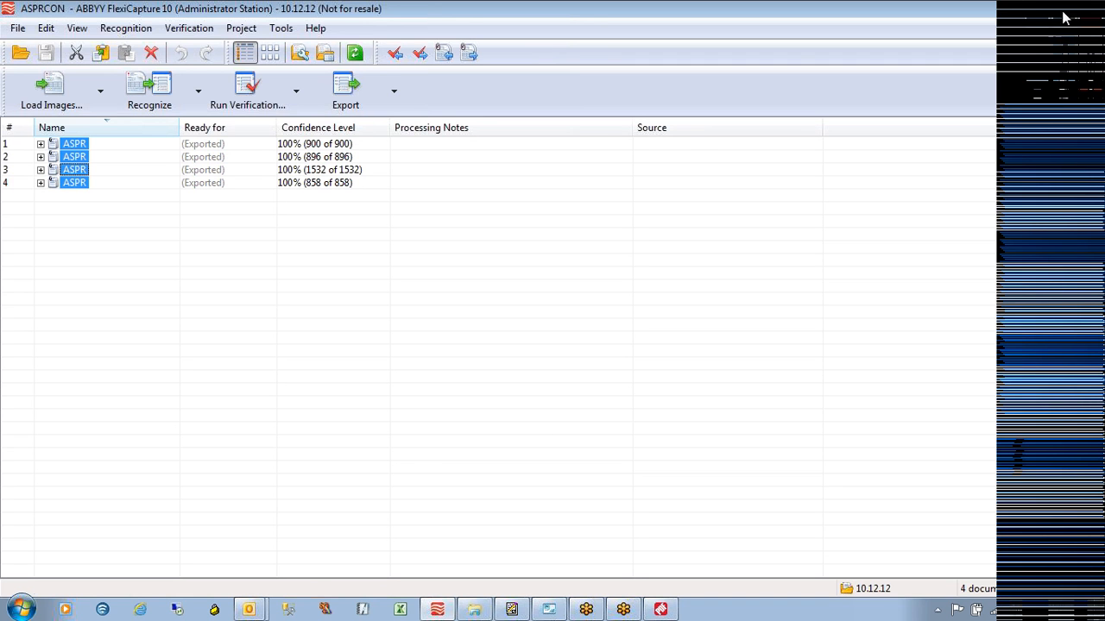
{"action": "left_click", "coordinate": [1027, 7]}
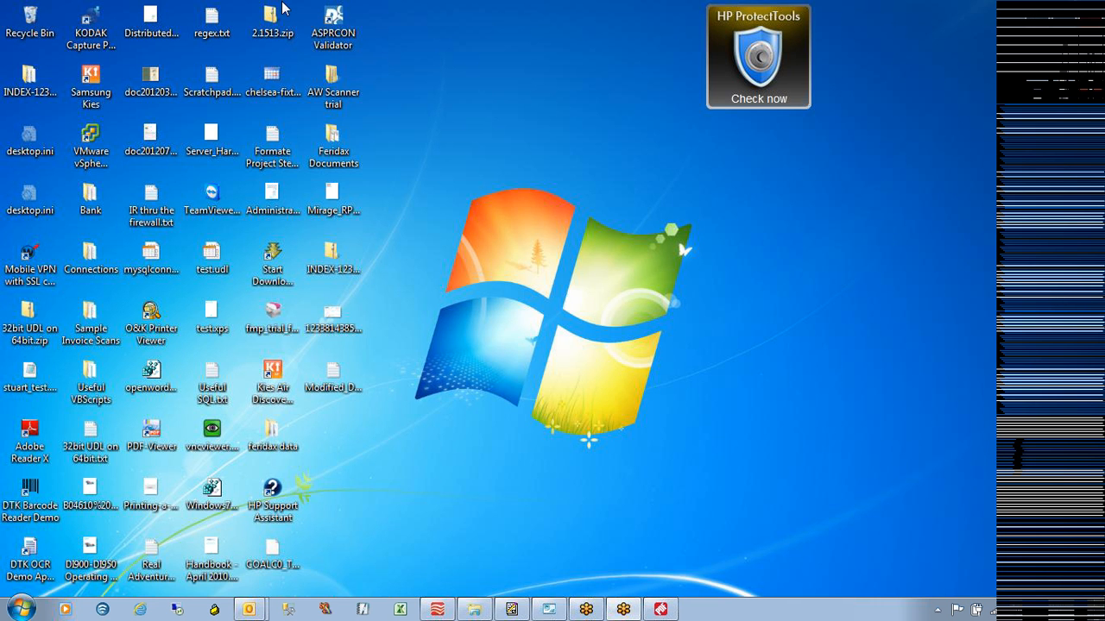
{"action": "double_click", "coordinate": [340, 26]}
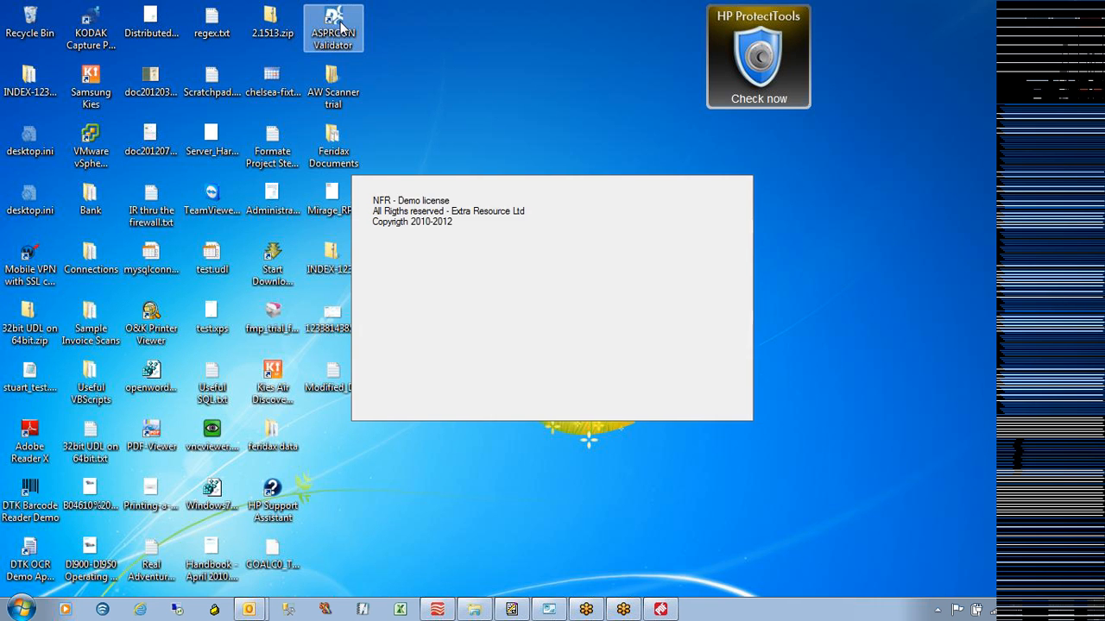
{"action": "left_click", "coordinate": [231, 29]}
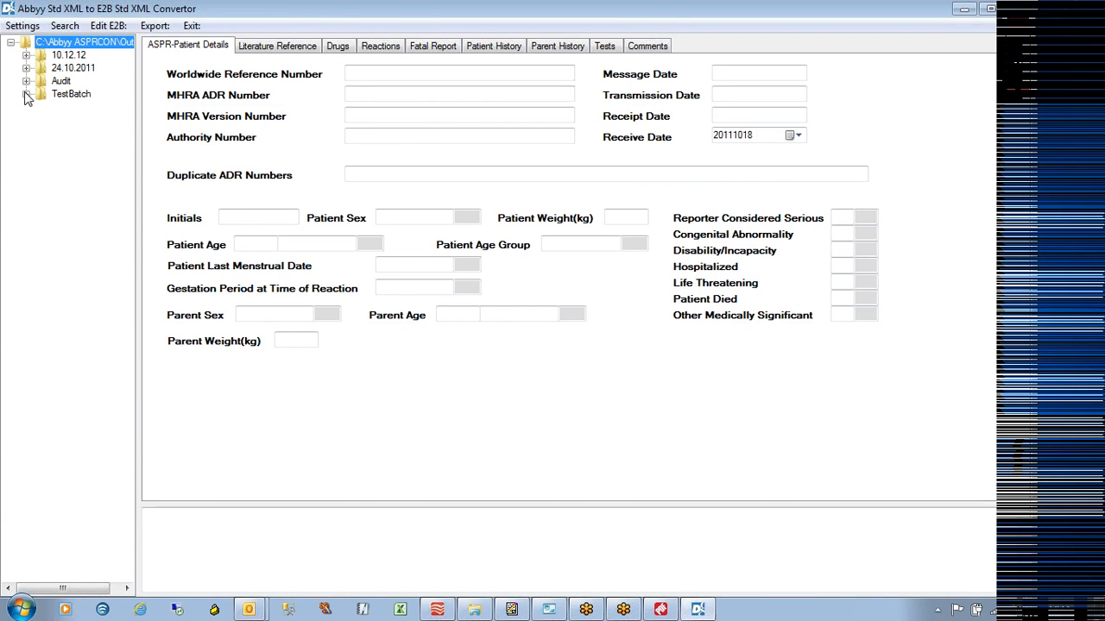
{"action": "left_click", "coordinate": [26, 93]}
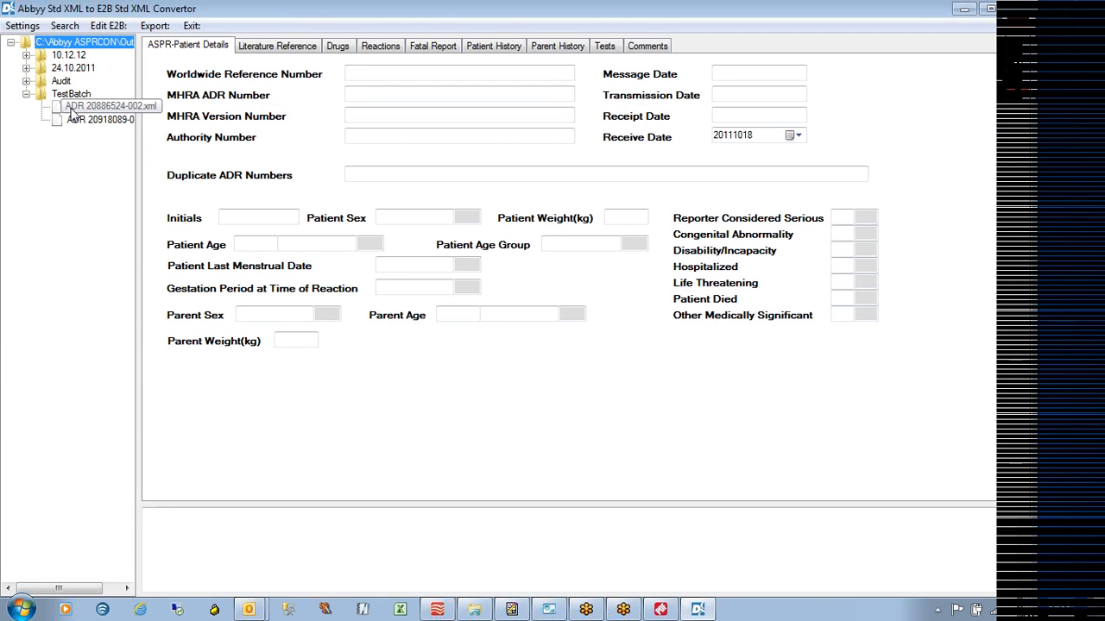
{"action": "left_click", "coordinate": [28, 55]}
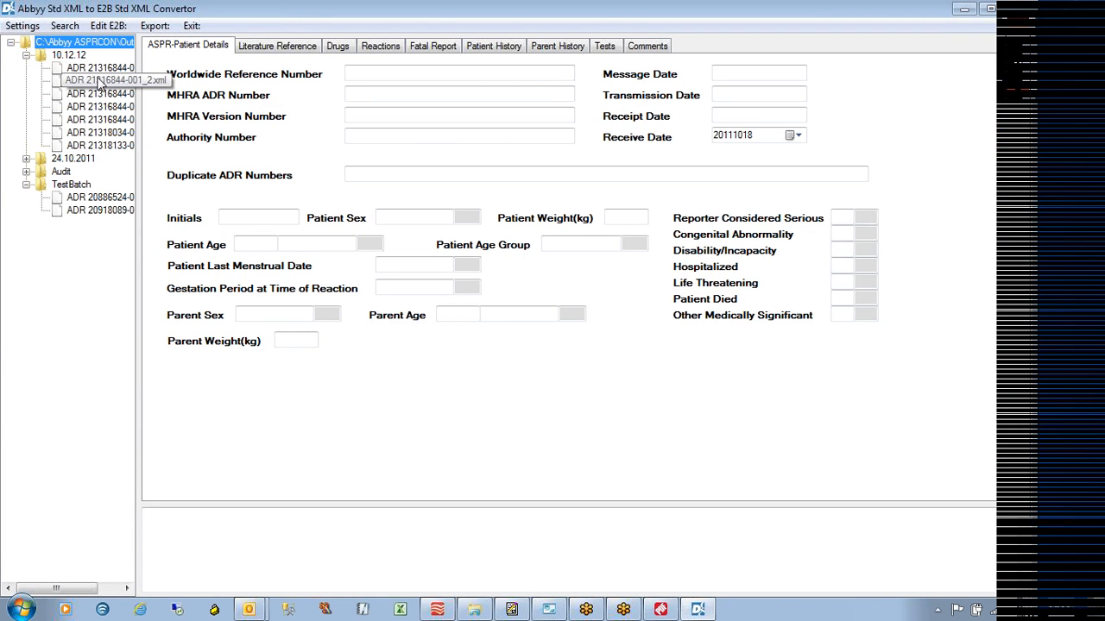
{"action": "left_click", "coordinate": [101, 123]}
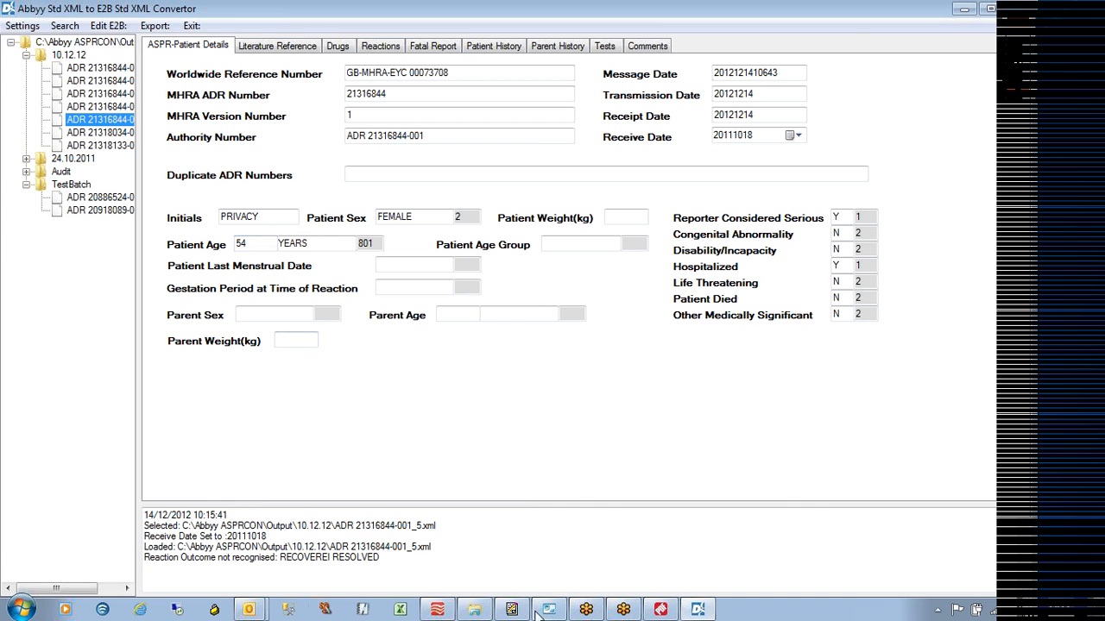
{"action": "left_click", "coordinate": [470, 610]}
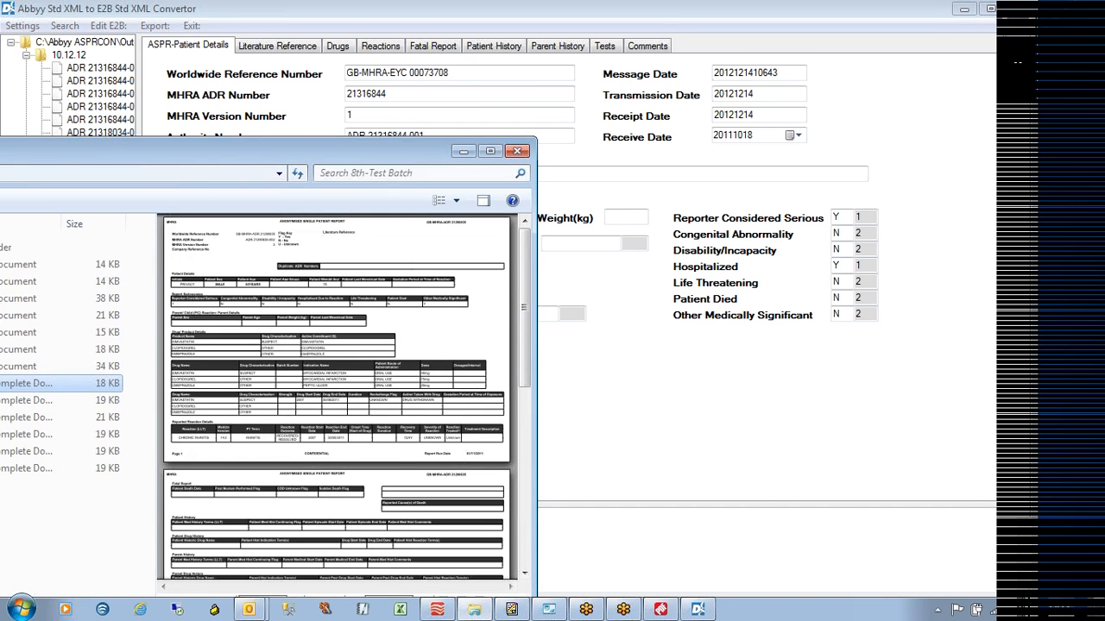
{"action": "double_click", "coordinate": [415, 154]}
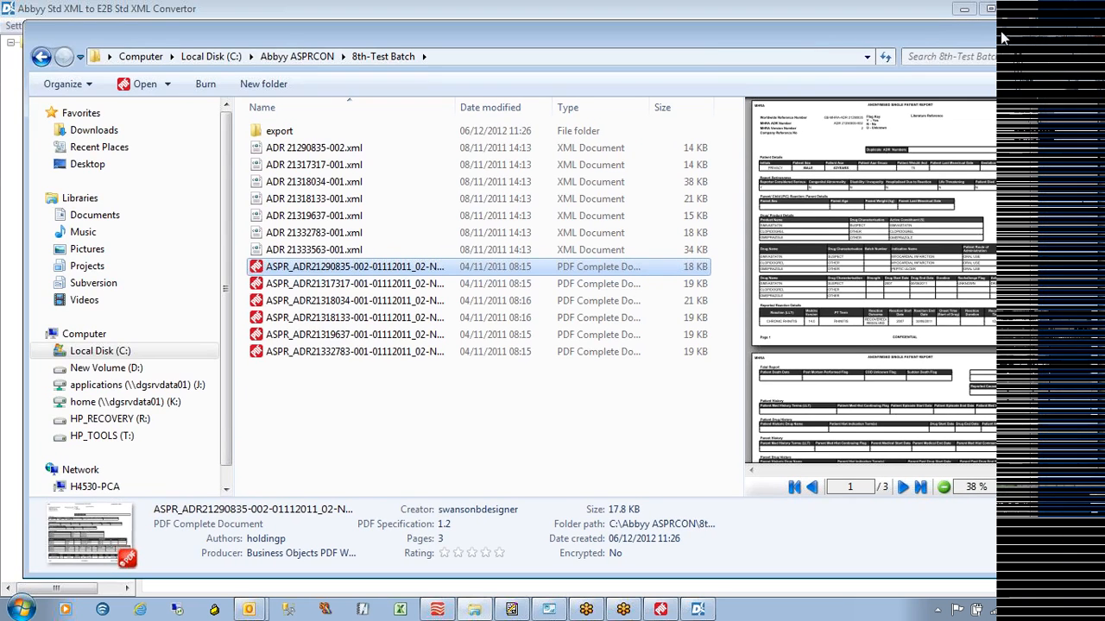
{"action": "left_click", "coordinate": [272, 149]}
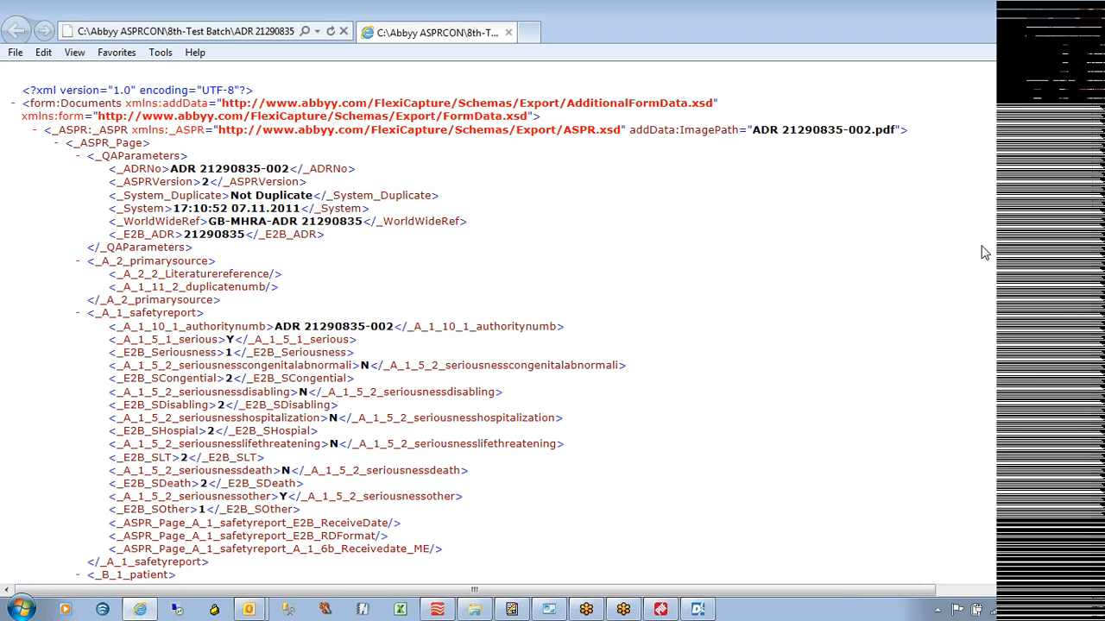
{"action": "left_click", "coordinate": [1098, 479]}
{"action": "left_click", "coordinate": [1097, 479]}
{"action": "left_click", "coordinate": [1097, 479]}
{"action": "left_click", "coordinate": [1098, 479]}
{"action": "left_click_drag", "start_coordinate": [1097, 486], "coordinate": [1103, 404]}
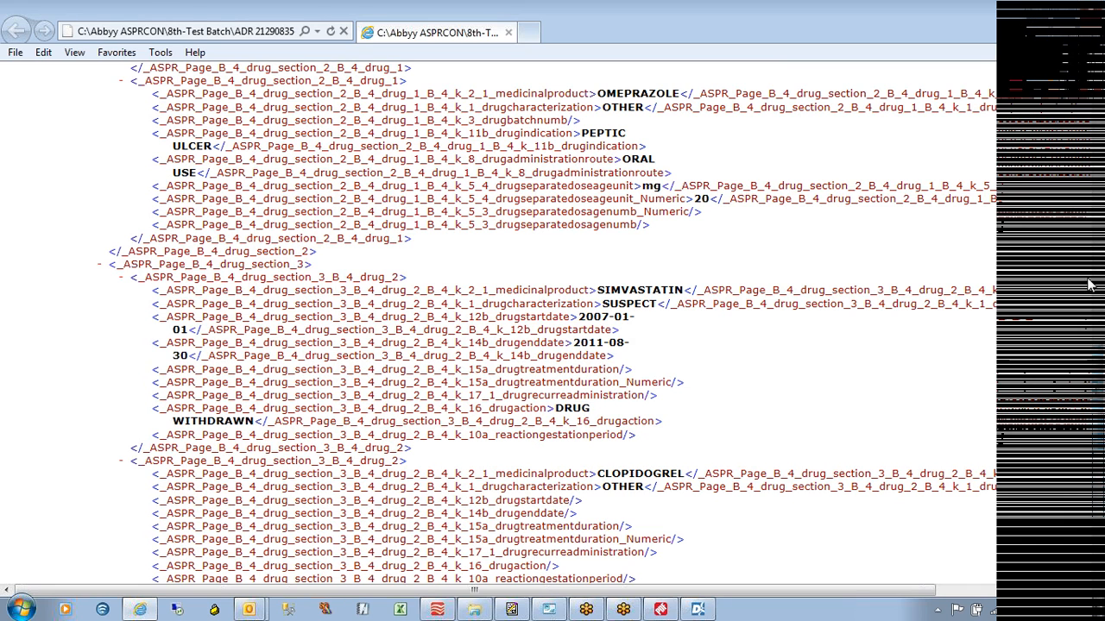
{"action": "left_click_drag", "start_coordinate": [1096, 396], "coordinate": [1099, 336]}
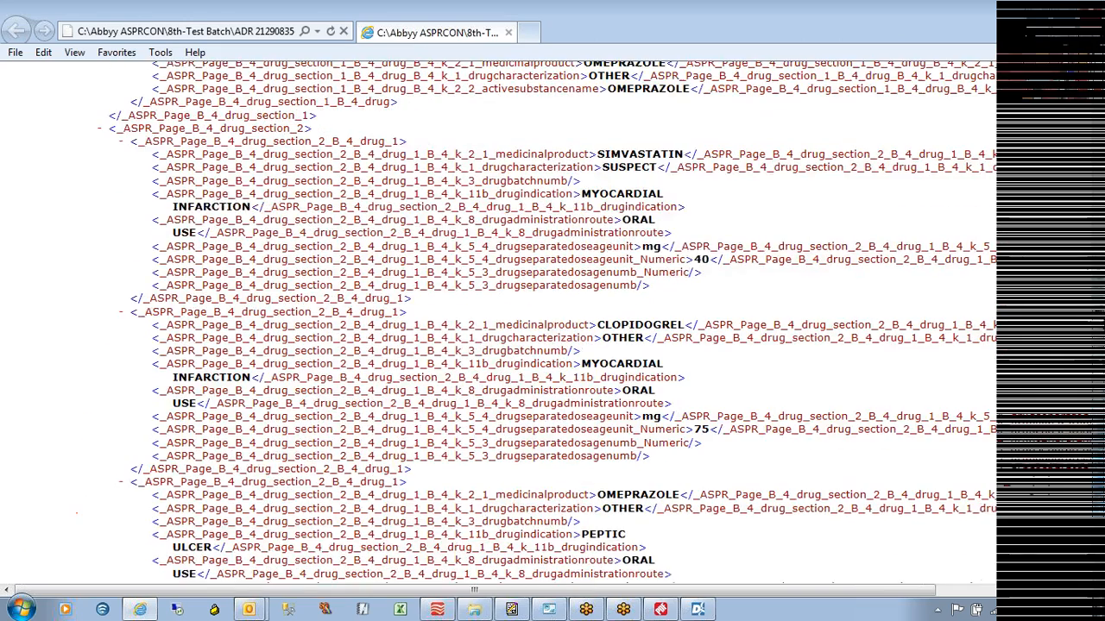
{"action": "left_click", "coordinate": [1041, 9]}
{"action": "left_click", "coordinate": [1047, 36]}
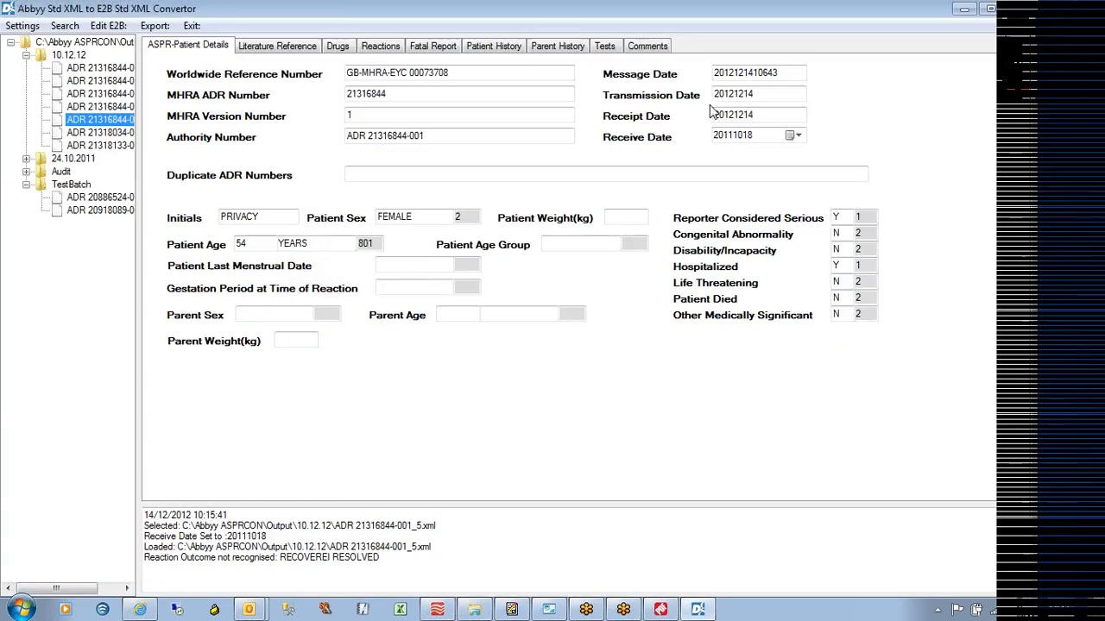
{"action": "left_click_drag", "start_coordinate": [338, 10], "coordinate": [379, 19]}
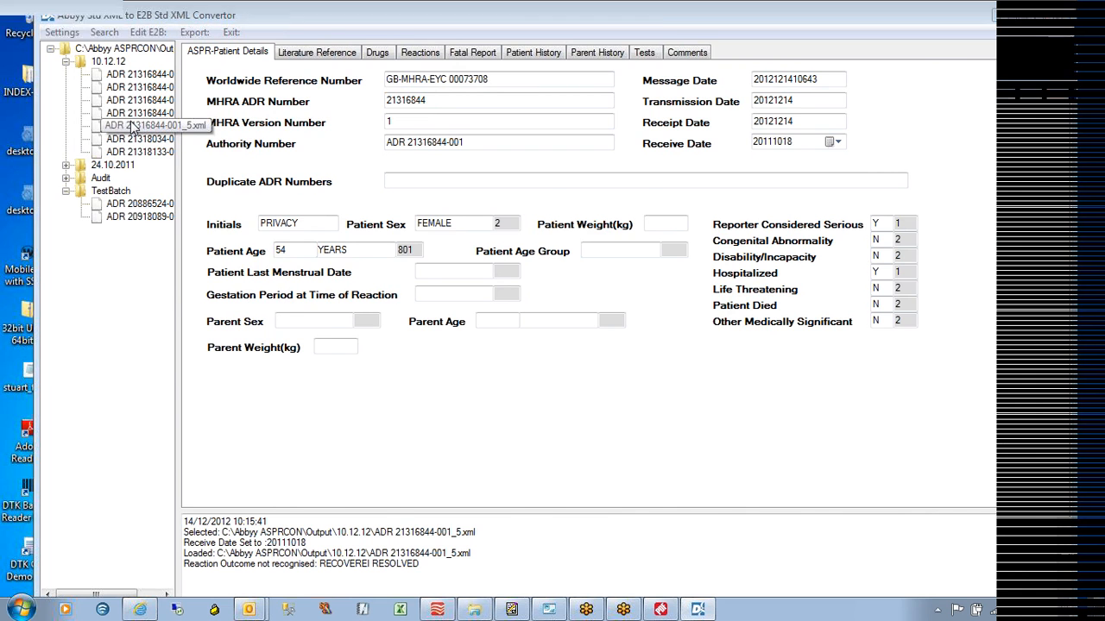
{"action": "double_click", "coordinate": [134, 127]}
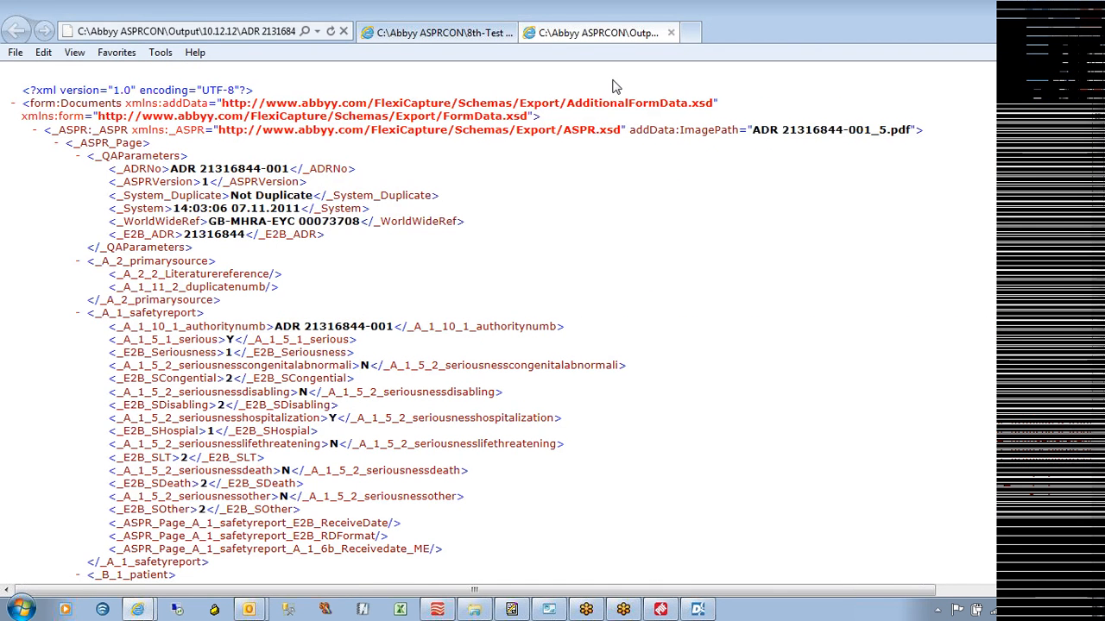
Close the report's XML tab and then Internet Explorer itself
{"action": "left_click", "coordinate": [670, 32]}
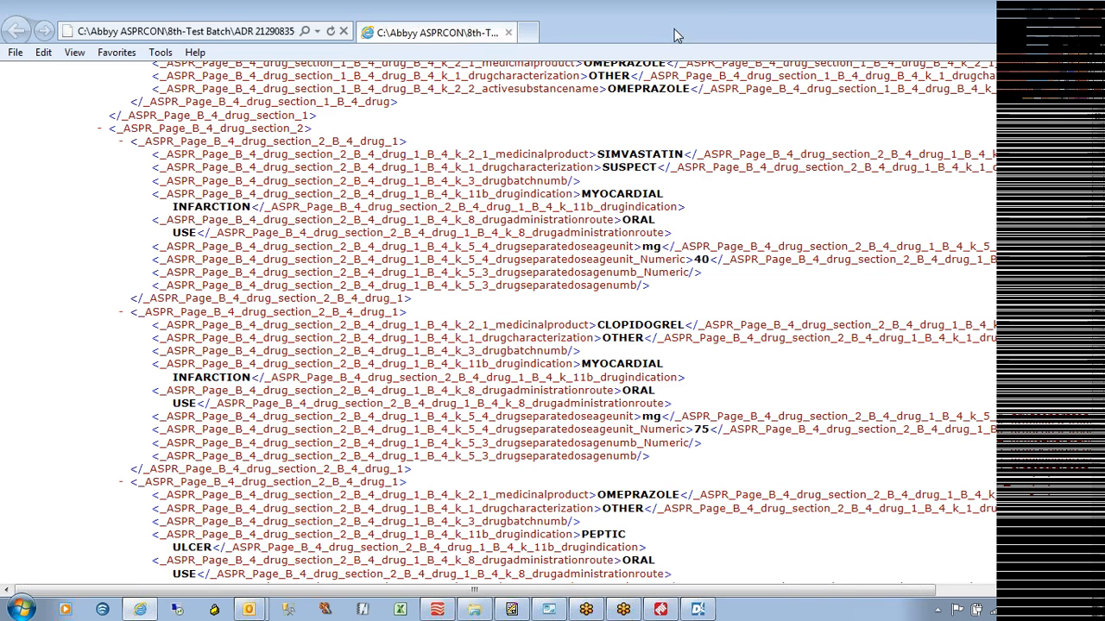
{"action": "left_click", "coordinate": [1041, 11]}
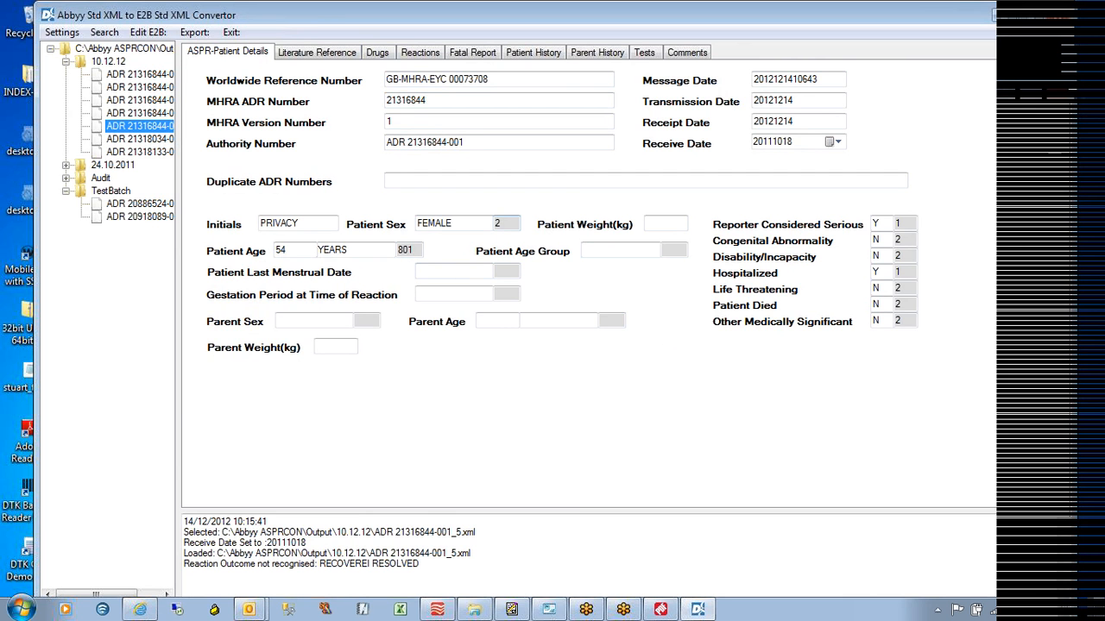
Check the patient sex, age unit and unrecognised outcome warning, then show the report's Drugs list
{"action": "double_click", "coordinate": [498, 224]}
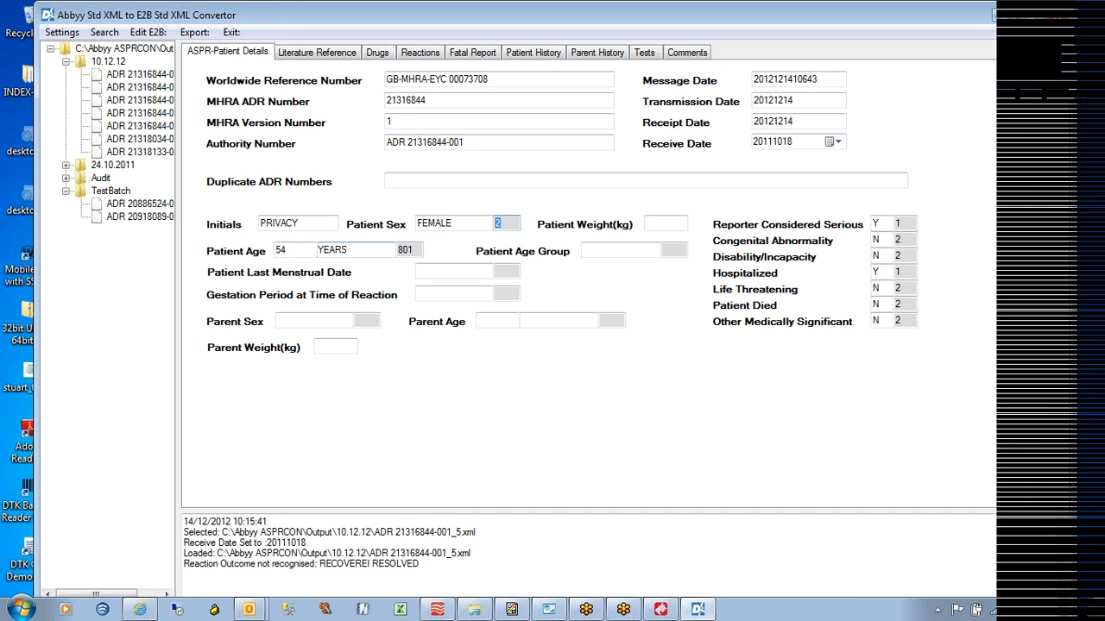
{"action": "left_click", "coordinate": [410, 250]}
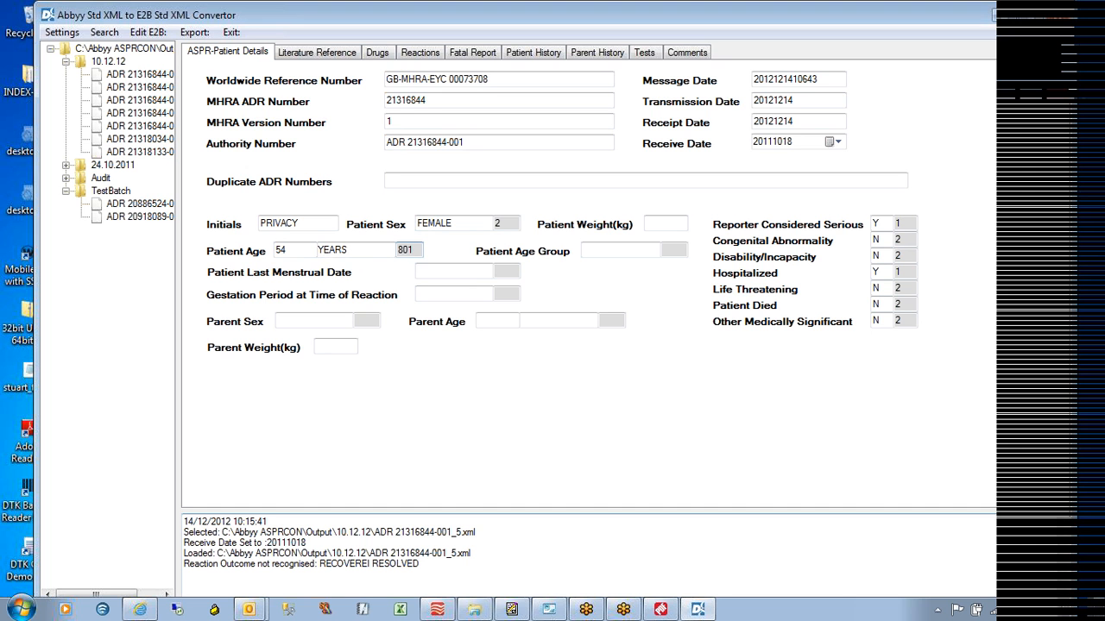
{"action": "left_click_drag", "start_coordinate": [184, 564], "coordinate": [419, 563]}
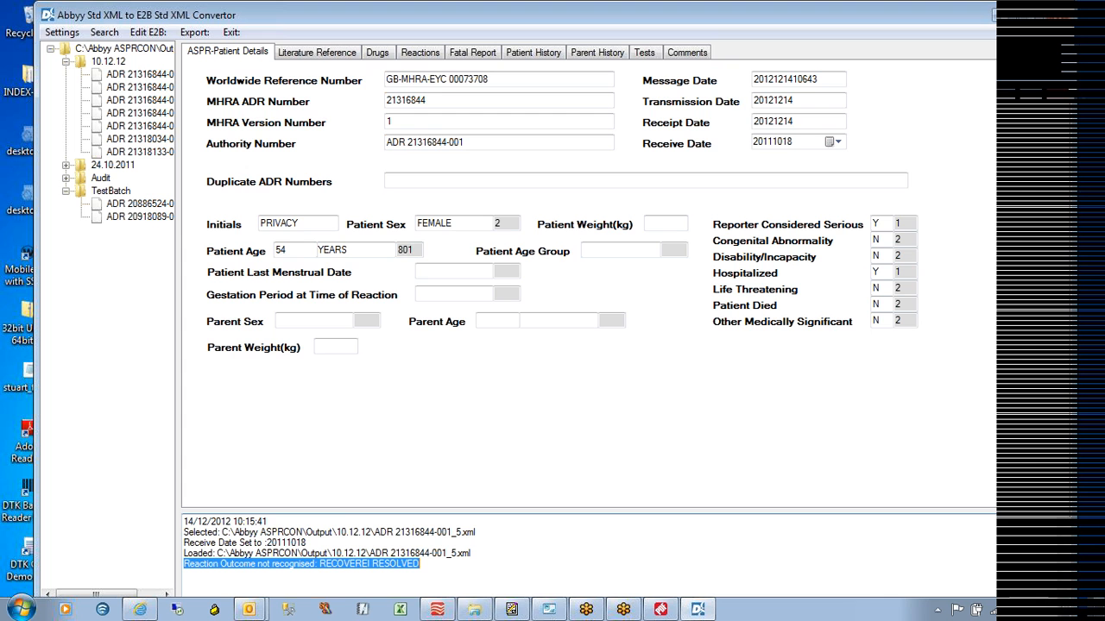
{"action": "left_click", "coordinate": [333, 53]}
{"action": "left_click", "coordinate": [380, 53]}
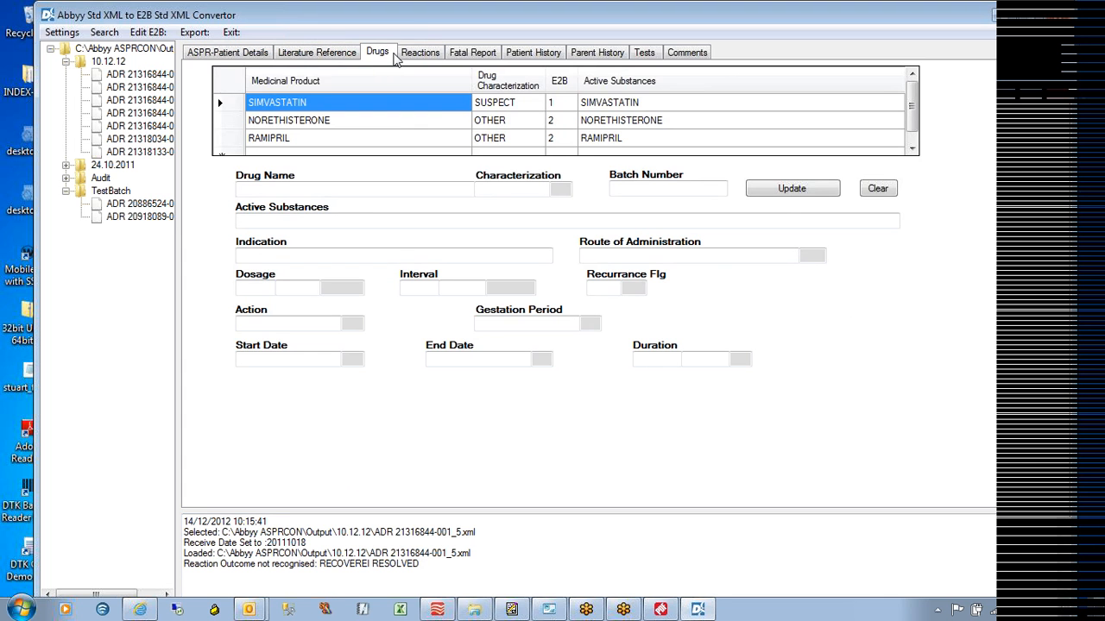
On the Reactions tab, change CREATINE KINASE HIGH's outcome from RECOVEREI RESOLVED to RECOVERED RESOLVED
{"action": "left_click", "coordinate": [317, 125]}
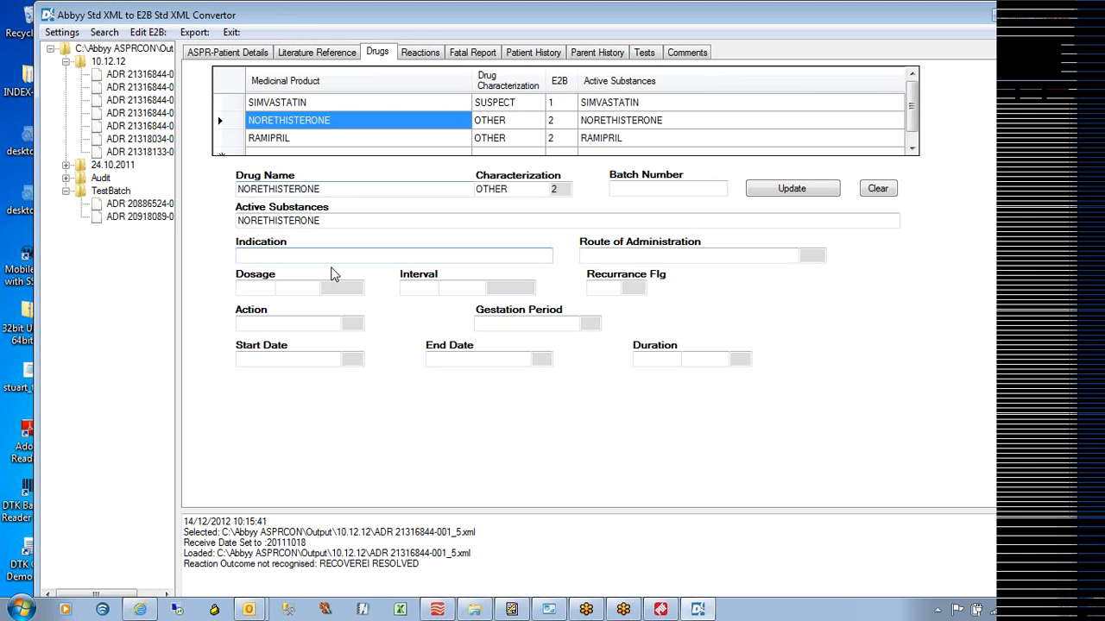
{"action": "left_click", "coordinate": [432, 57]}
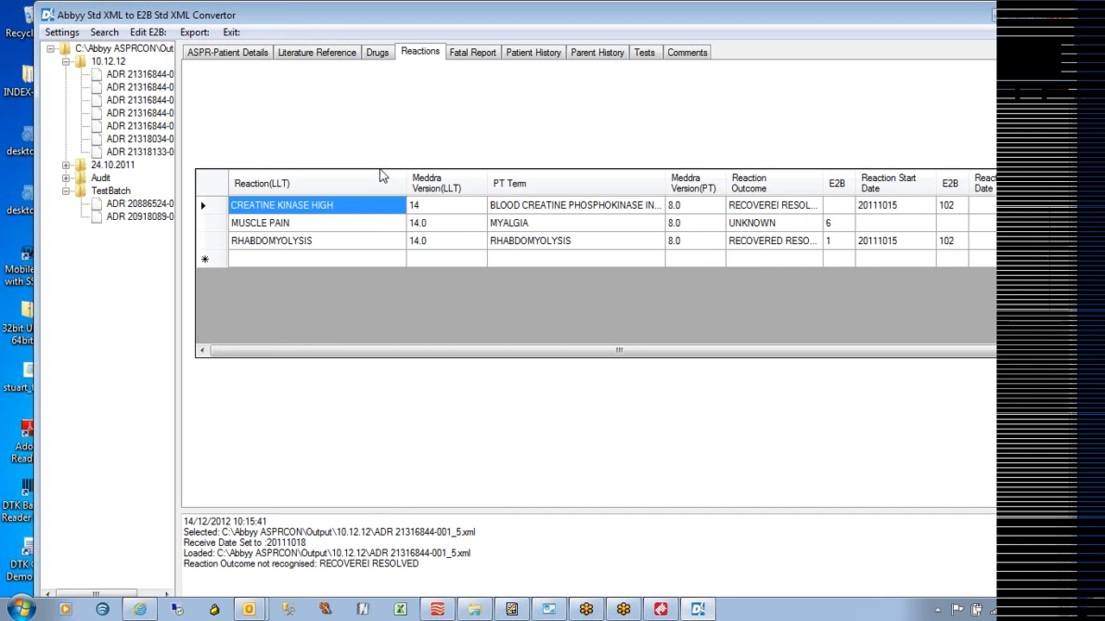
{"action": "left_click", "coordinate": [332, 209]}
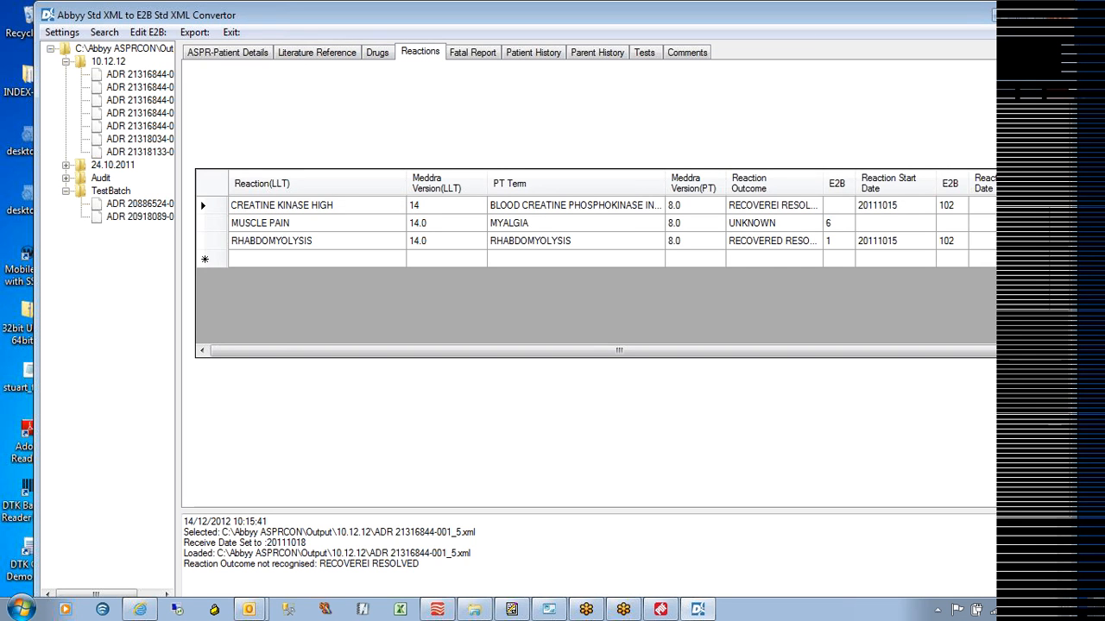
{"action": "left_click", "coordinate": [816, 210]}
{"action": "left_click", "coordinate": [794, 209]}
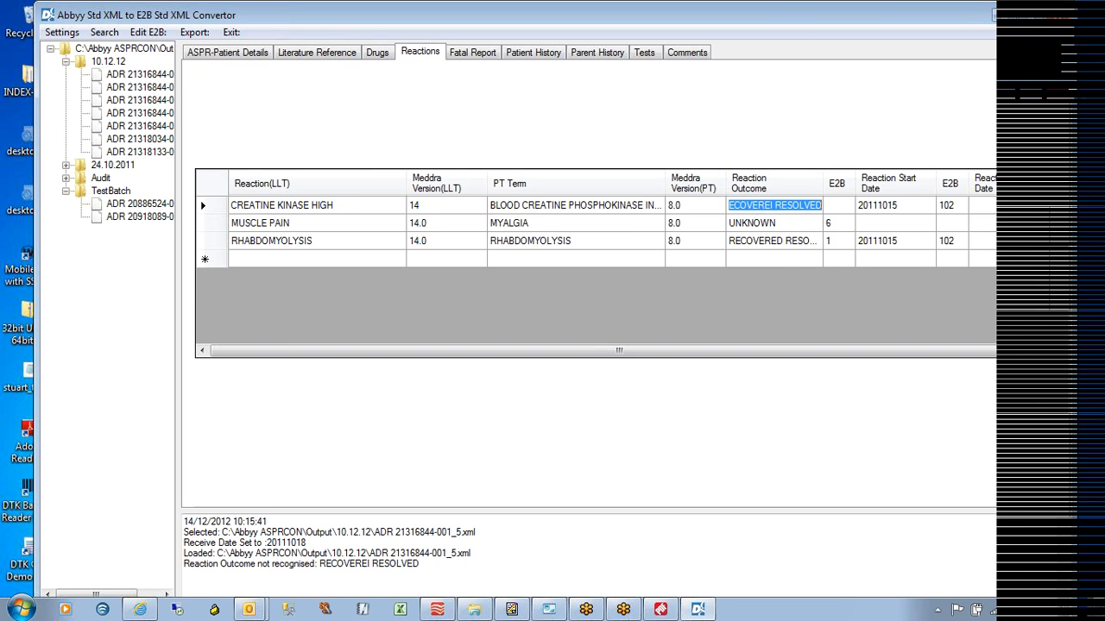
{"action": "left_click", "coordinate": [775, 205]}
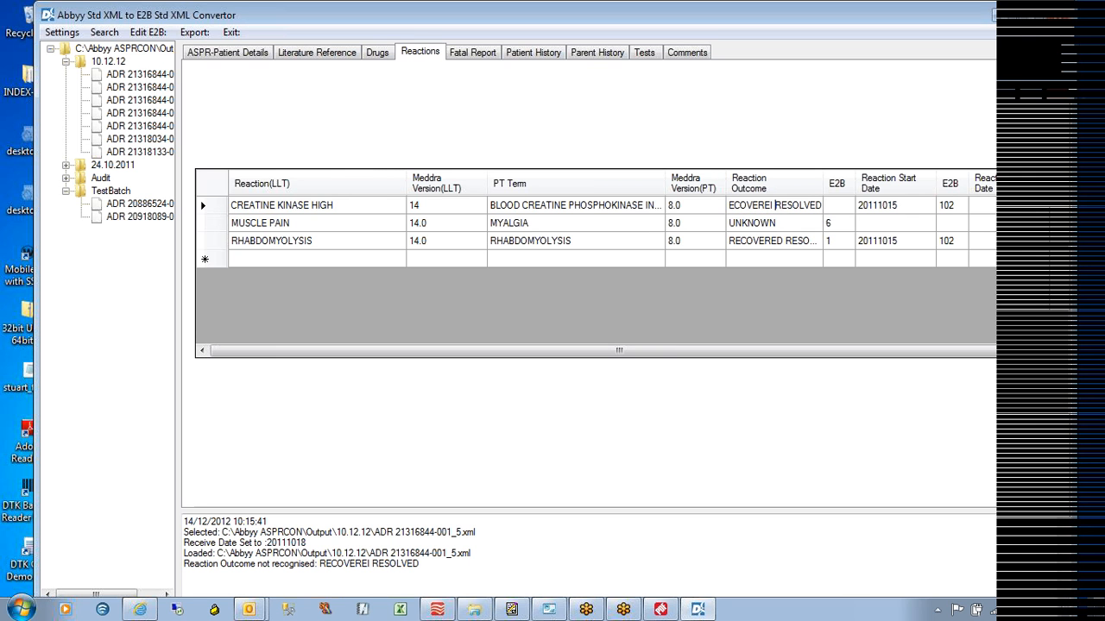
{"action": "key", "text": "BackSpace"}
{"action": "key", "text": "BackSpace"}
{"action": "type", "text": "D"}
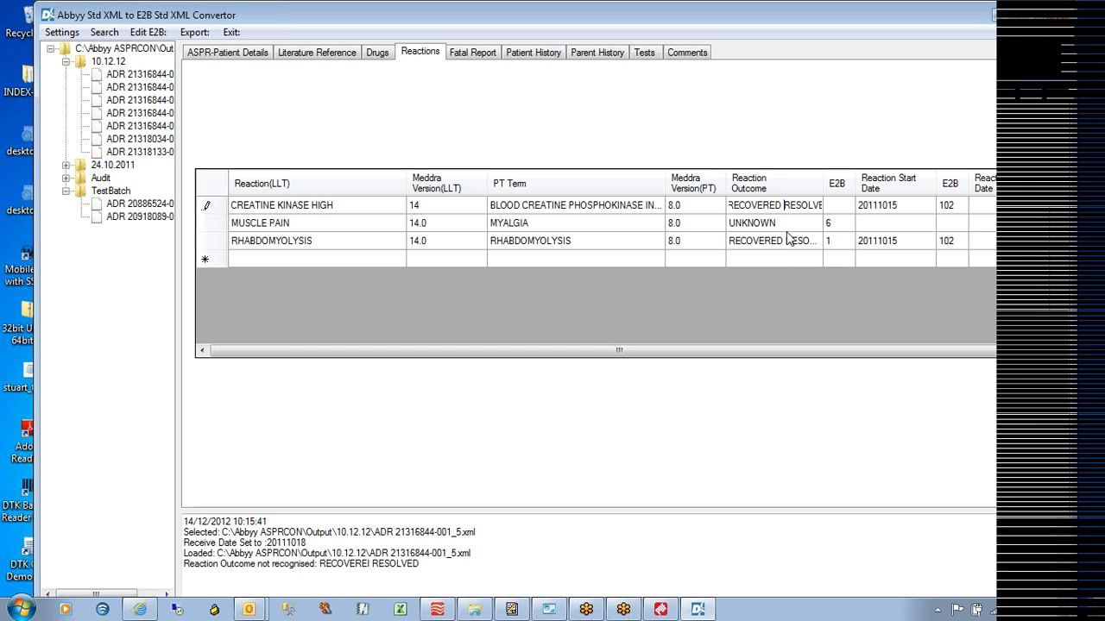
Step through Fatal Report, Patient History and Tests to Comments, selecting the 114 character count
{"action": "left_click", "coordinate": [472, 52]}
{"action": "left_click", "coordinate": [535, 52]}
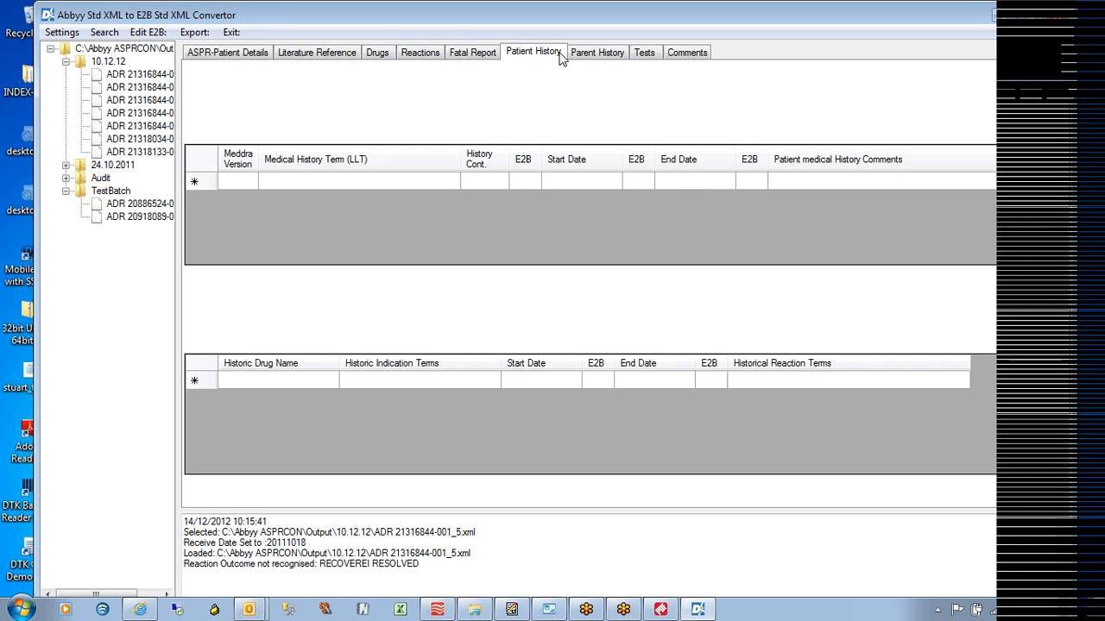
{"action": "left_click", "coordinate": [643, 53]}
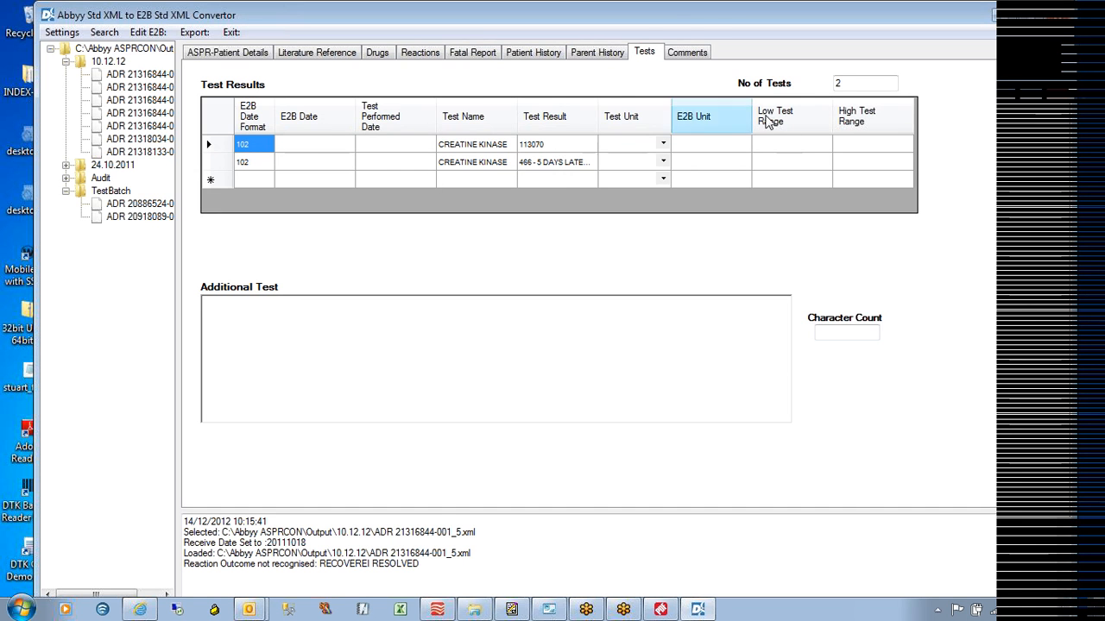
{"action": "left_click", "coordinate": [689, 55]}
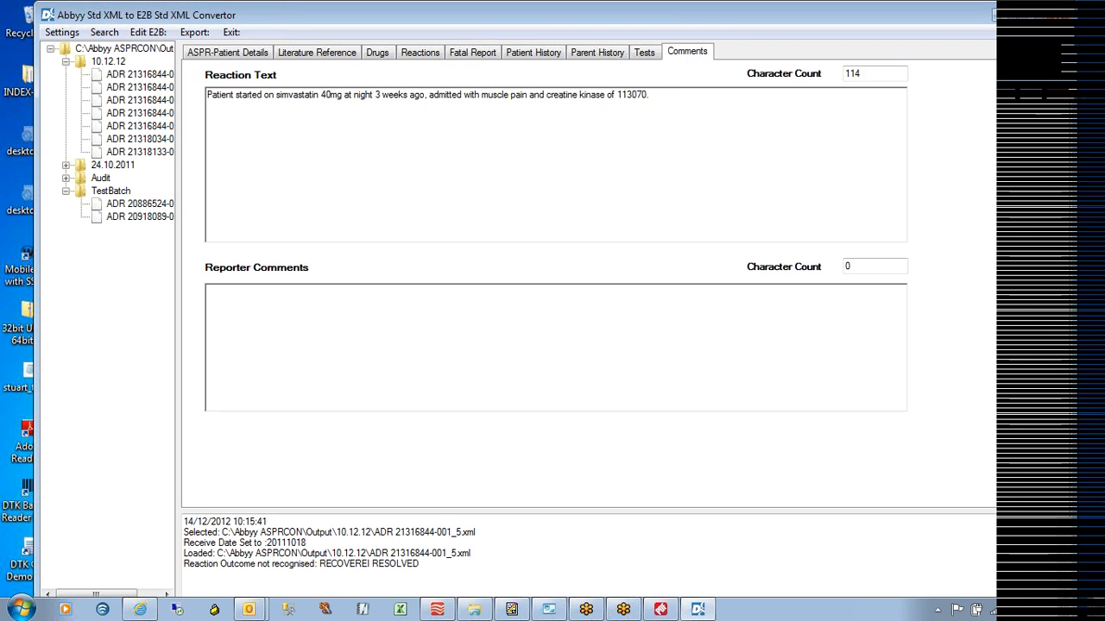
{"action": "left_click_drag", "start_coordinate": [875, 74], "coordinate": [824, 78]}
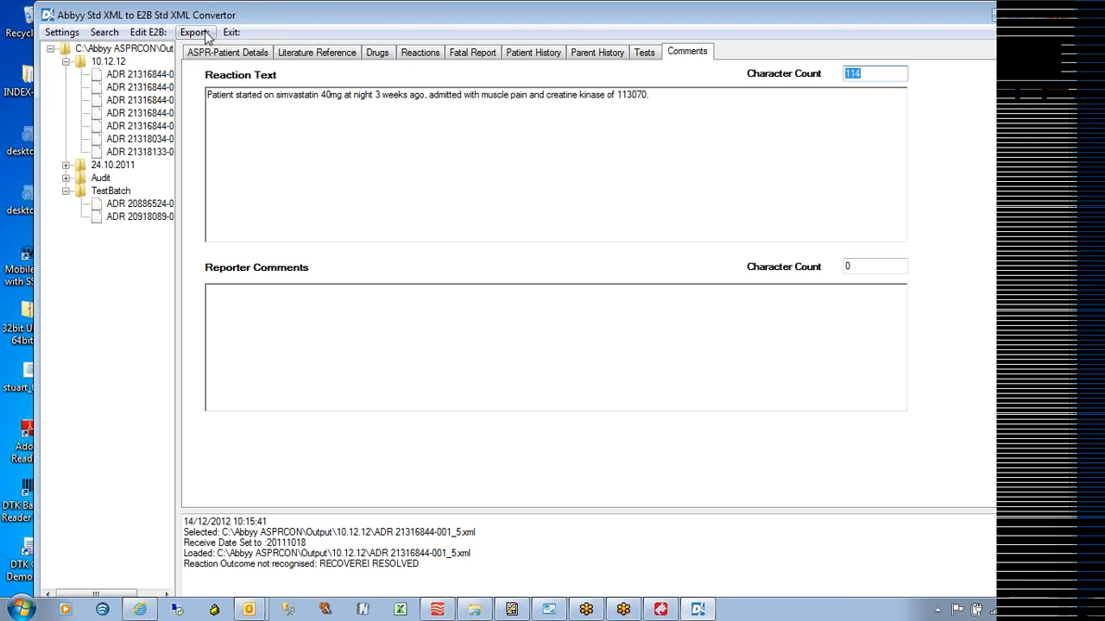
{"action": "left_click", "coordinate": [201, 32]}
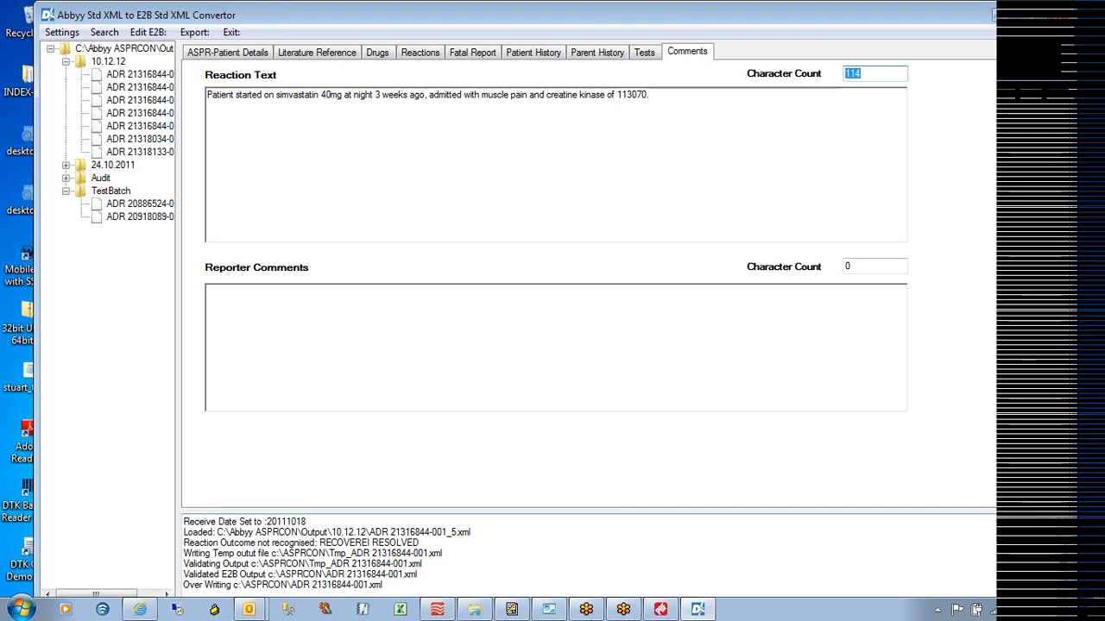
{"action": "left_click", "coordinate": [383, 585]}
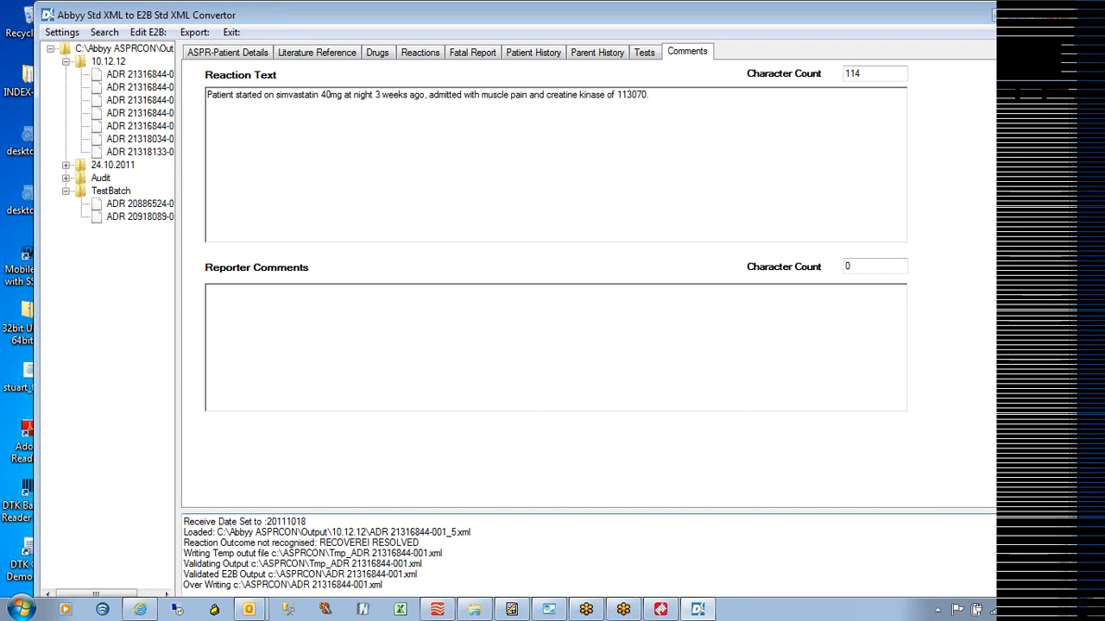
{"action": "left_click", "coordinate": [152, 36]}
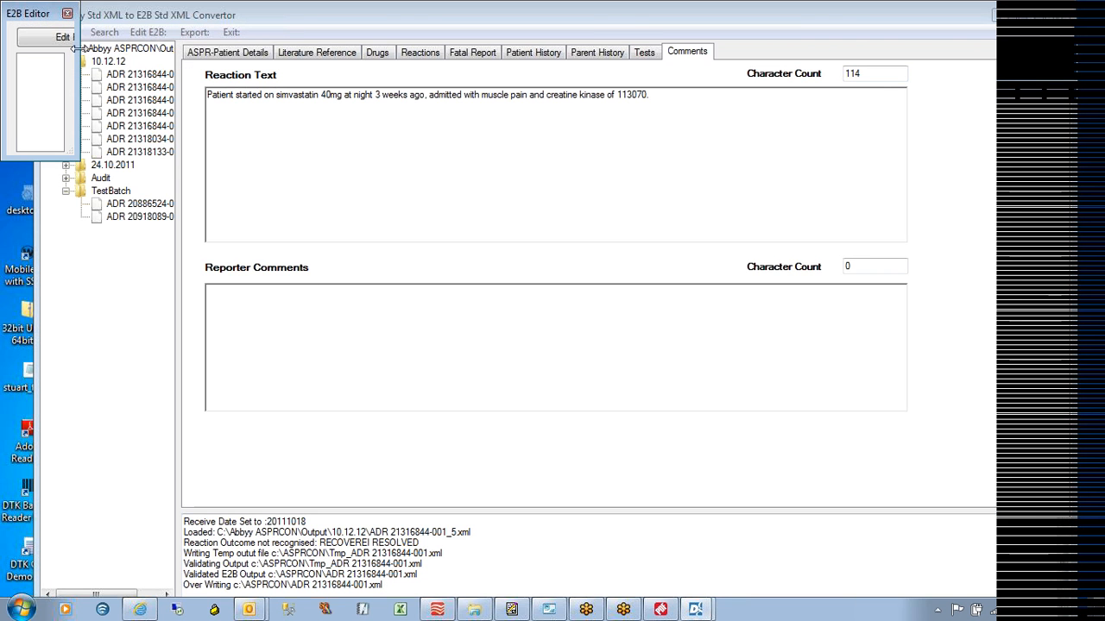
{"action": "left_click_drag", "start_coordinate": [80, 52], "coordinate": [1027, 148]}
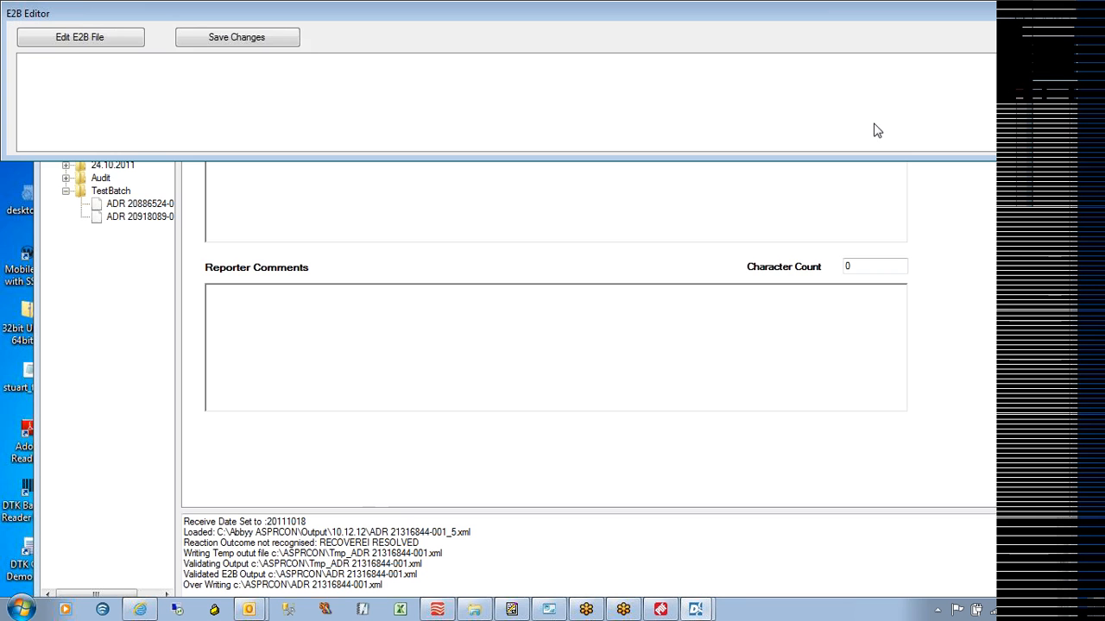
{"action": "left_click", "coordinate": [74, 38]}
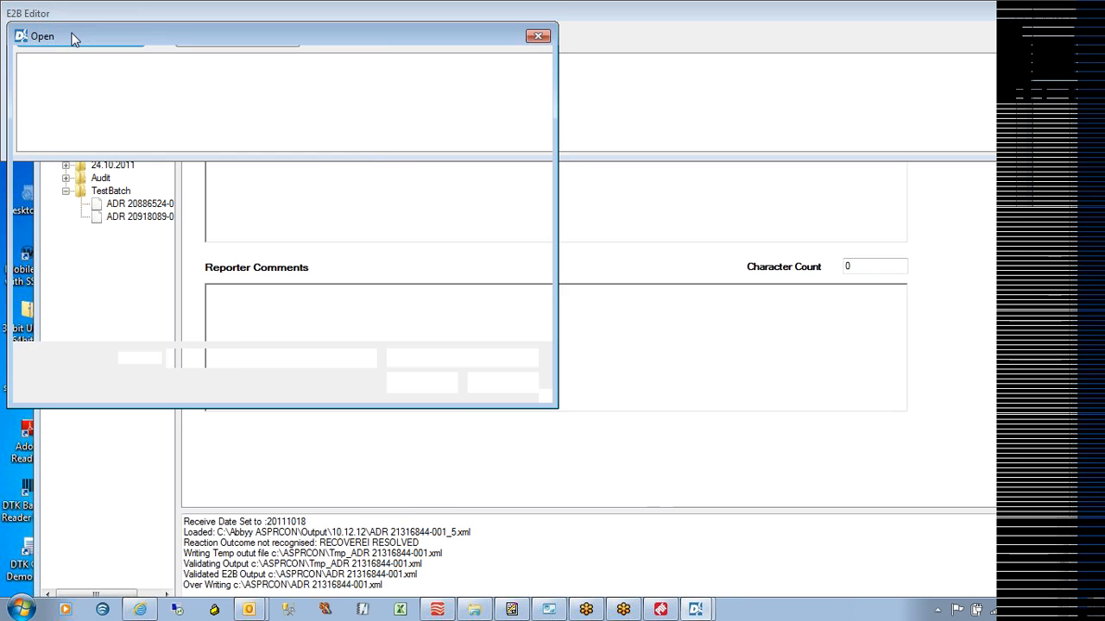
{"action": "left_click", "coordinate": [432, 166]}
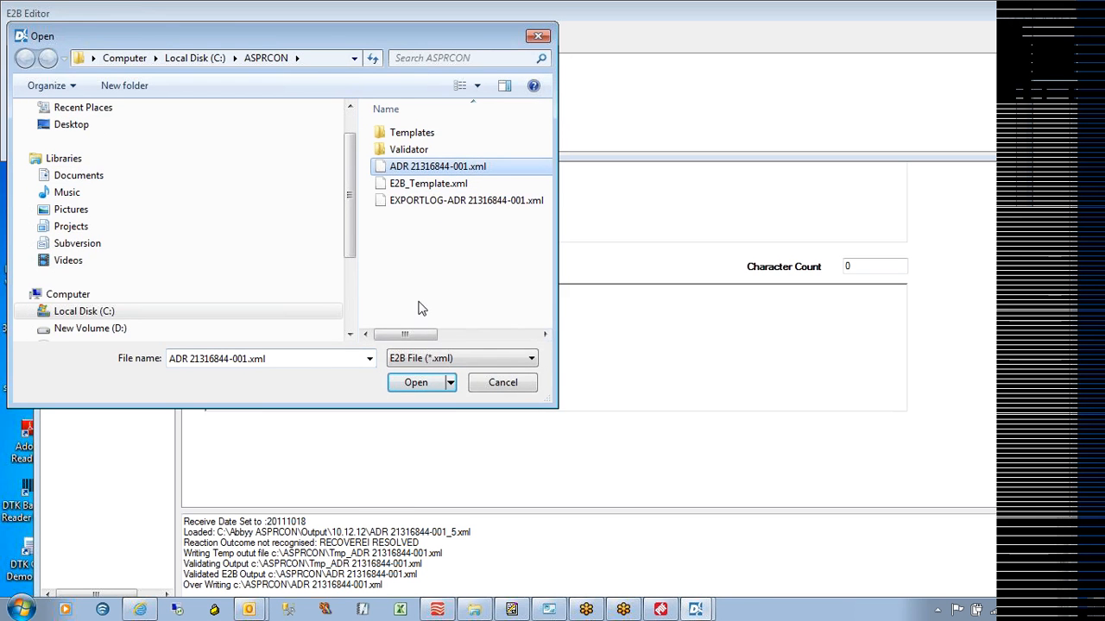
{"action": "left_click", "coordinate": [417, 383]}
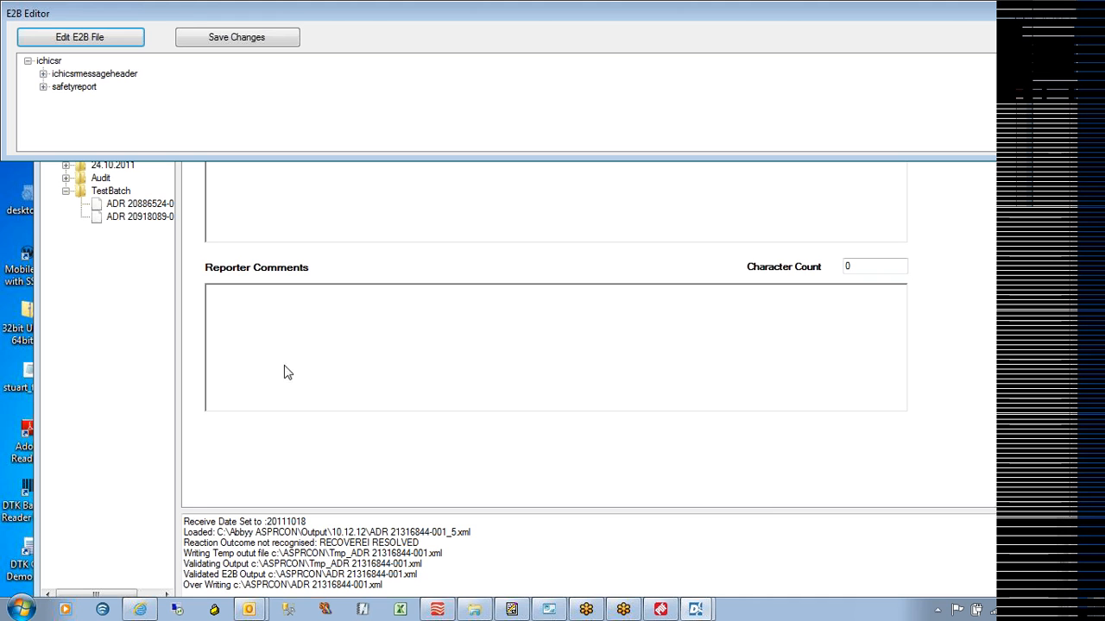
Expand the message header to show messagetype, format version 2.1 and release 2.0
{"action": "left_click", "coordinate": [44, 74]}
{"action": "left_click", "coordinate": [58, 74]}
{"action": "left_click", "coordinate": [58, 100]}
{"action": "left_click", "coordinate": [58, 126]}
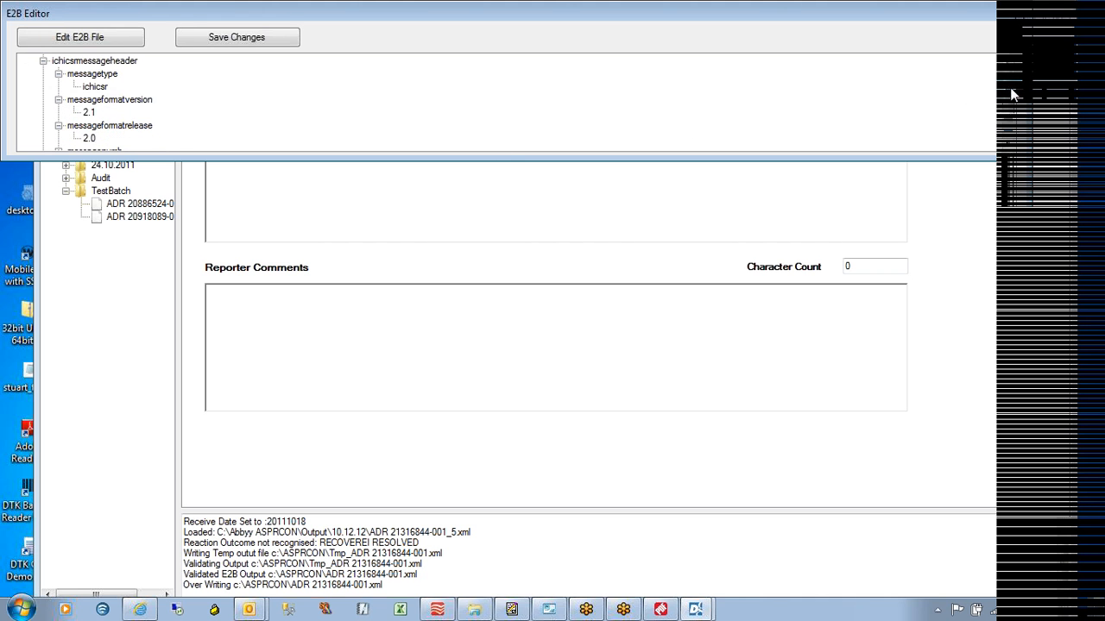
{"action": "scroll", "coordinate": [1013, 112], "scroll_direction": "down", "scroll_amount": 2}
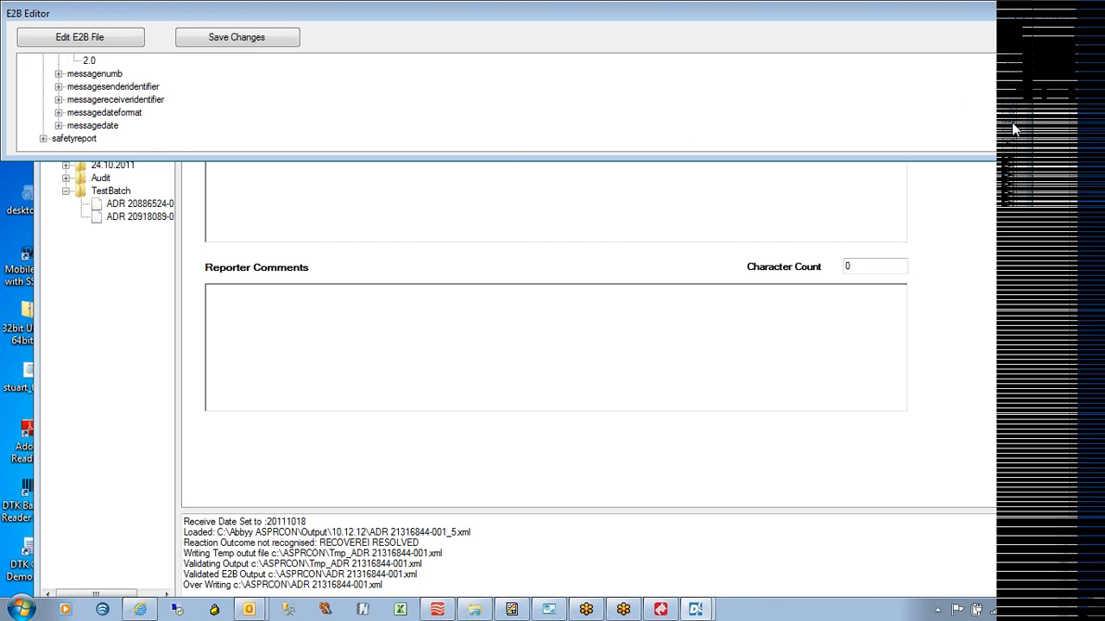
Expand the safetyreport node and scroll through its values
{"action": "left_click", "coordinate": [43, 138]}
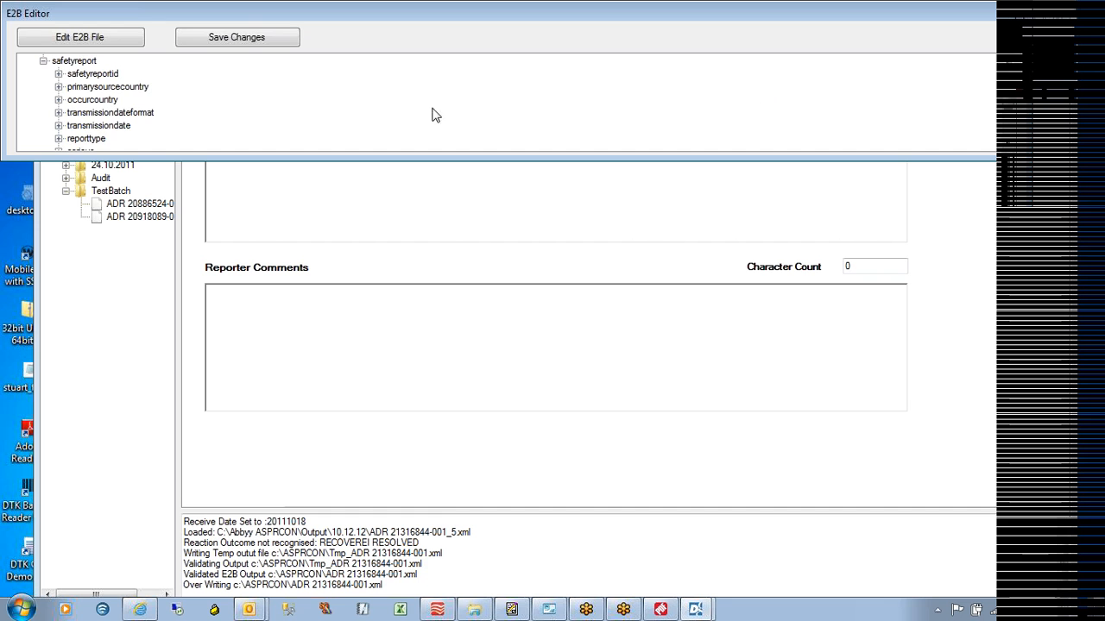
{"action": "scroll", "coordinate": [1015, 115], "scroll_direction": "down", "scroll_amount": 4}
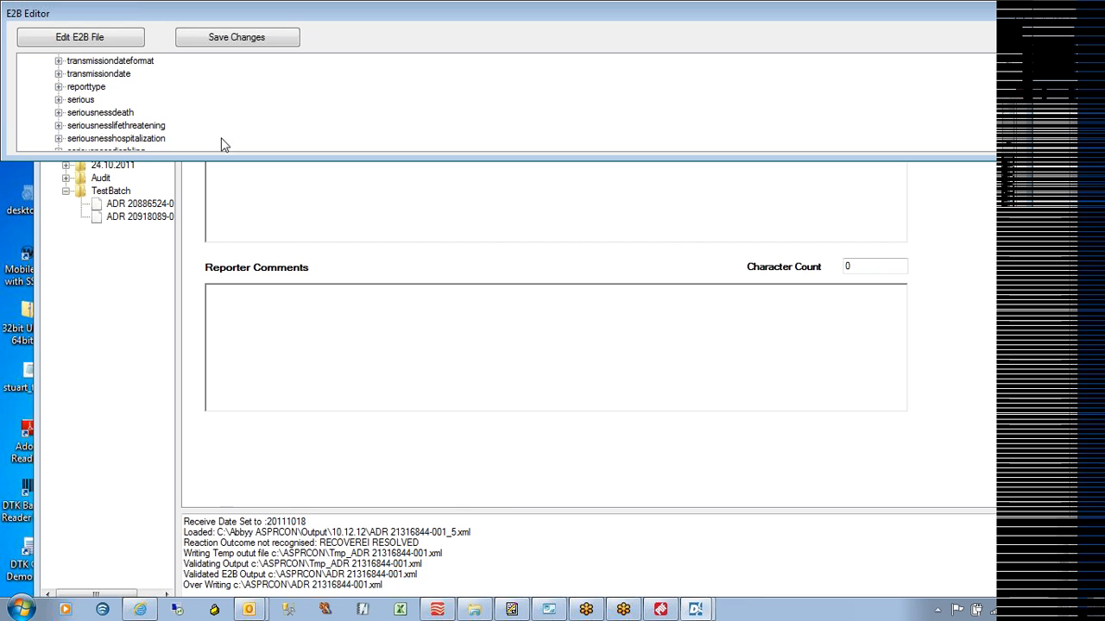
{"action": "scroll", "coordinate": [1008, 113], "scroll_direction": "down", "scroll_amount": 1}
{"action": "scroll", "coordinate": [1008, 114], "scroll_direction": "down", "scroll_amount": 1}
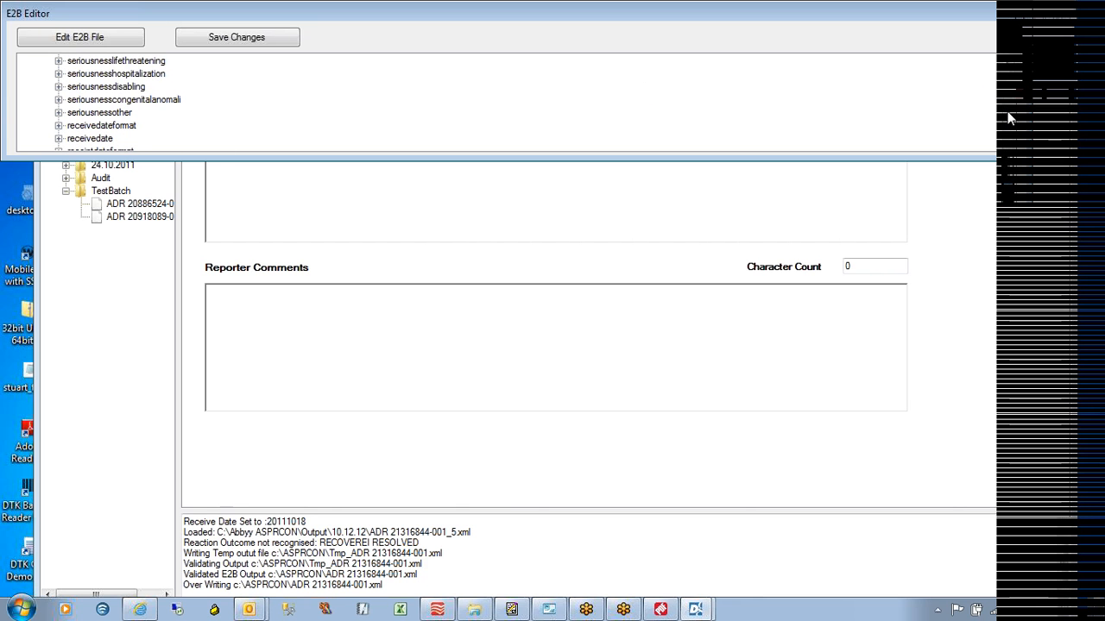
{"action": "scroll", "coordinate": [1008, 113], "scroll_direction": "down", "scroll_amount": 3}
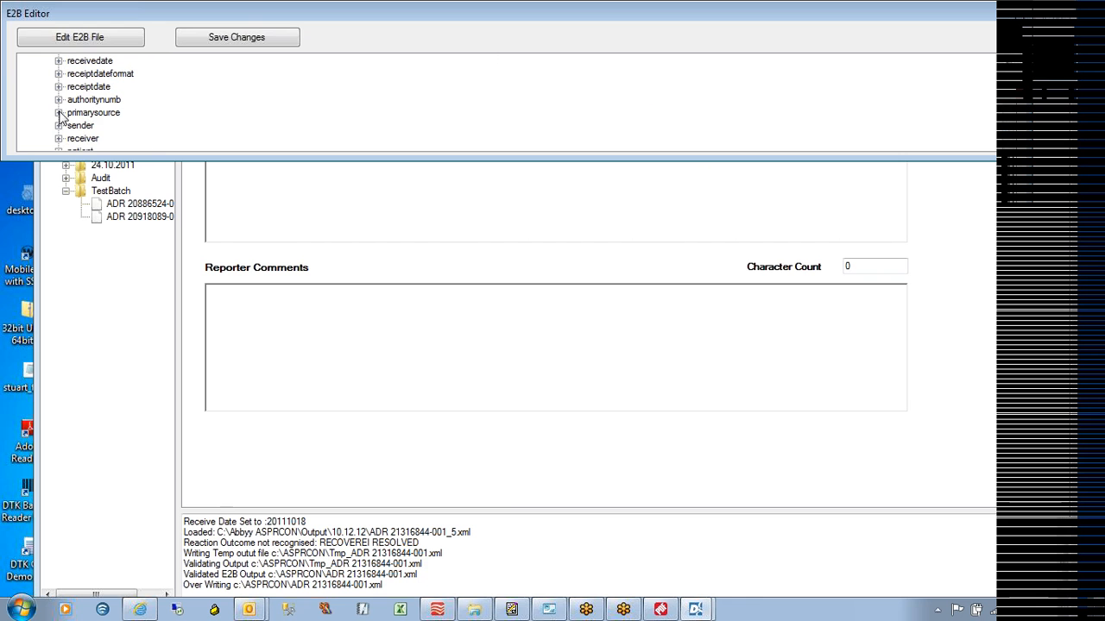
{"action": "left_click_drag", "start_coordinate": [1008, 127], "coordinate": [1009, 133]}
Reveal the patient's initials, onset age 54, age unit and sex 2, then close the E2B Editor
{"action": "left_click", "coordinate": [59, 138]}
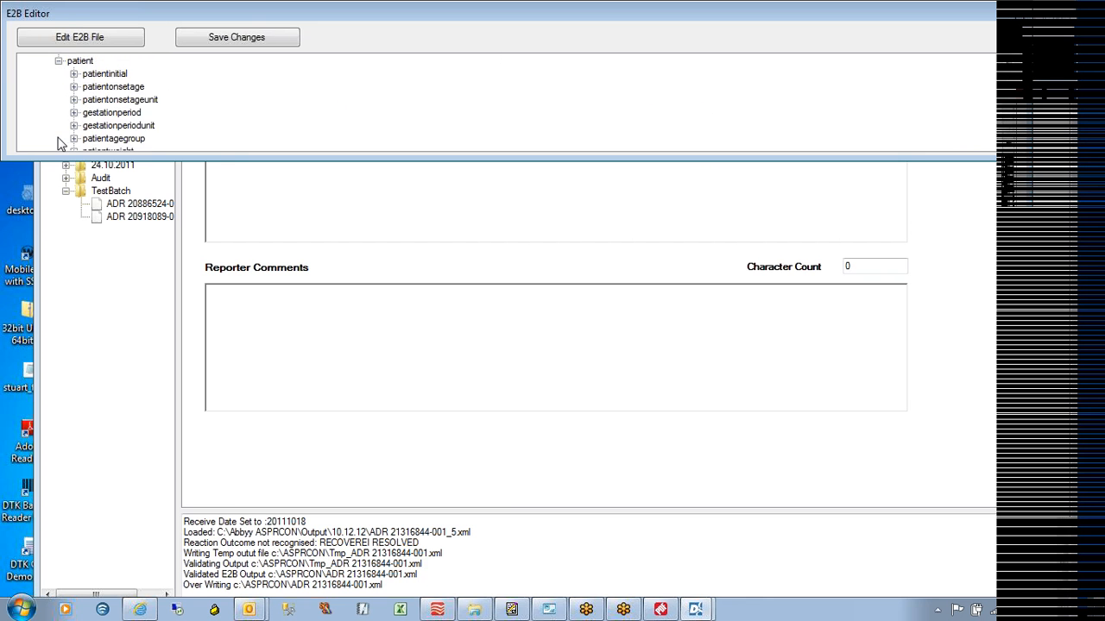
{"action": "left_click", "coordinate": [74, 74]}
{"action": "left_click", "coordinate": [73, 99]}
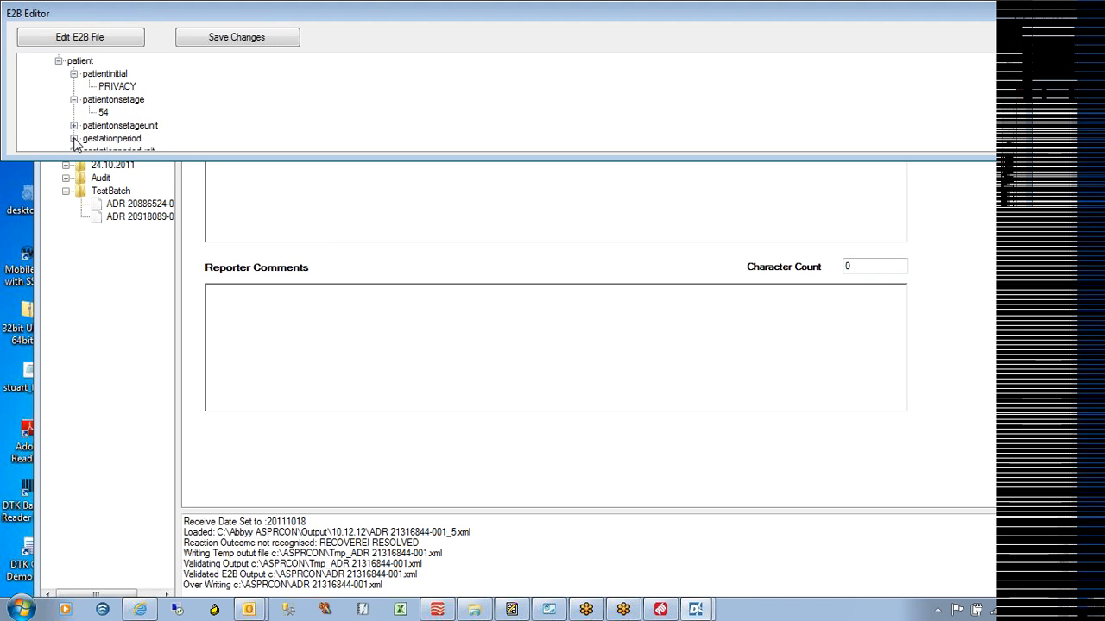
{"action": "left_click", "coordinate": [73, 125]}
{"action": "scroll", "coordinate": [1010, 129], "scroll_direction": "down", "scroll_amount": 3}
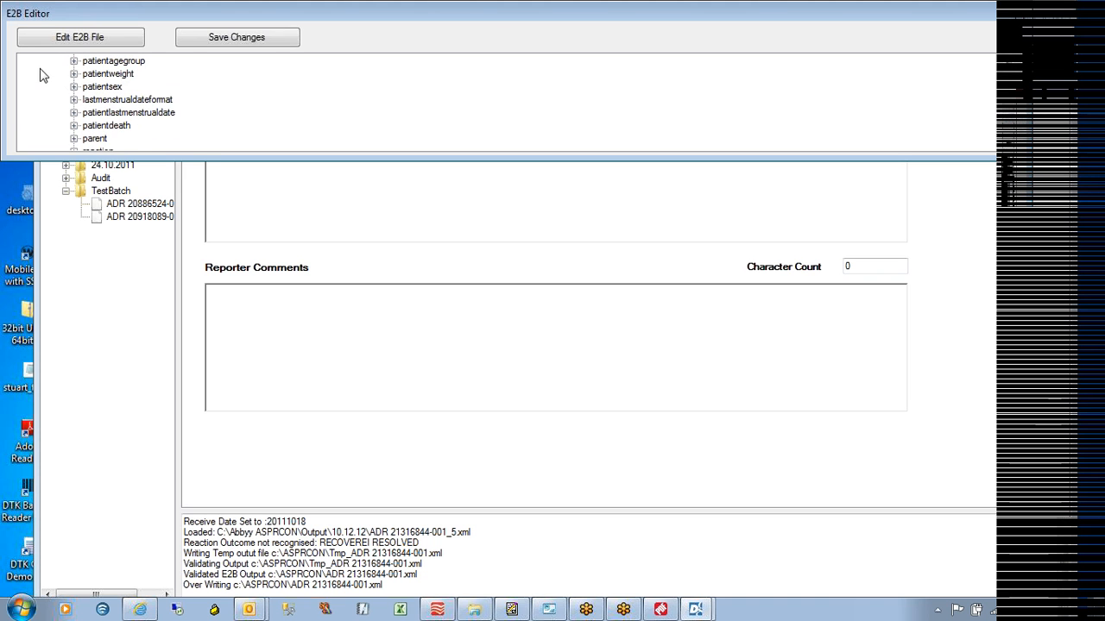
{"action": "left_click", "coordinate": [73, 88]}
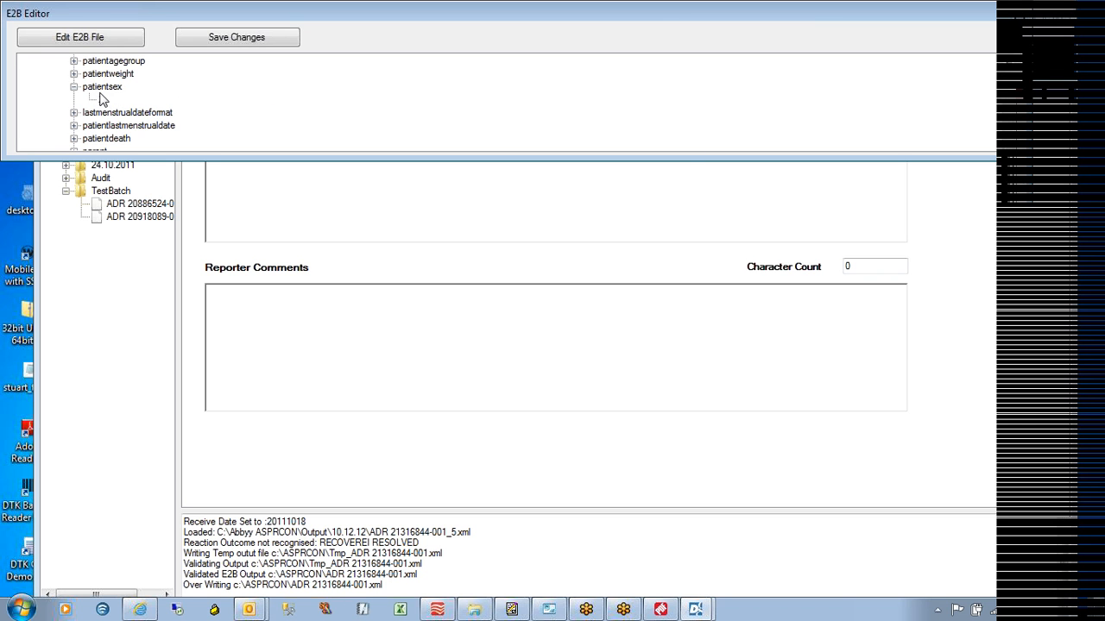
{"action": "left_click", "coordinate": [1016, 25]}
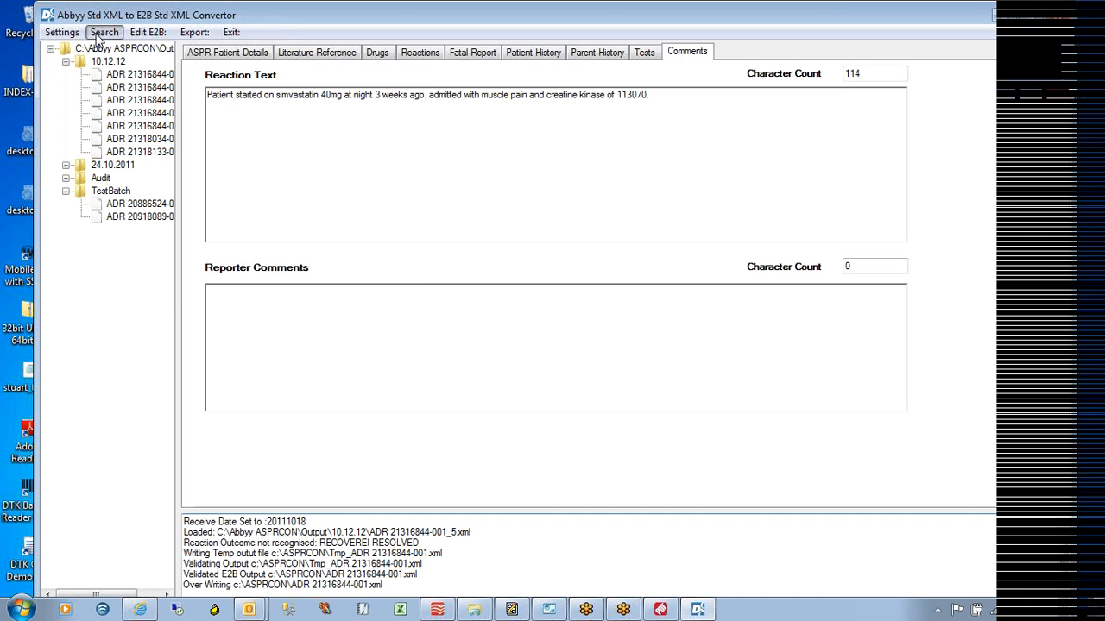
Bring up the Search window briefly, then minimise it and the convertor and restore FlexiCapture
{"action": "left_click", "coordinate": [101, 35]}
{"action": "left_click", "coordinate": [155, 103]}
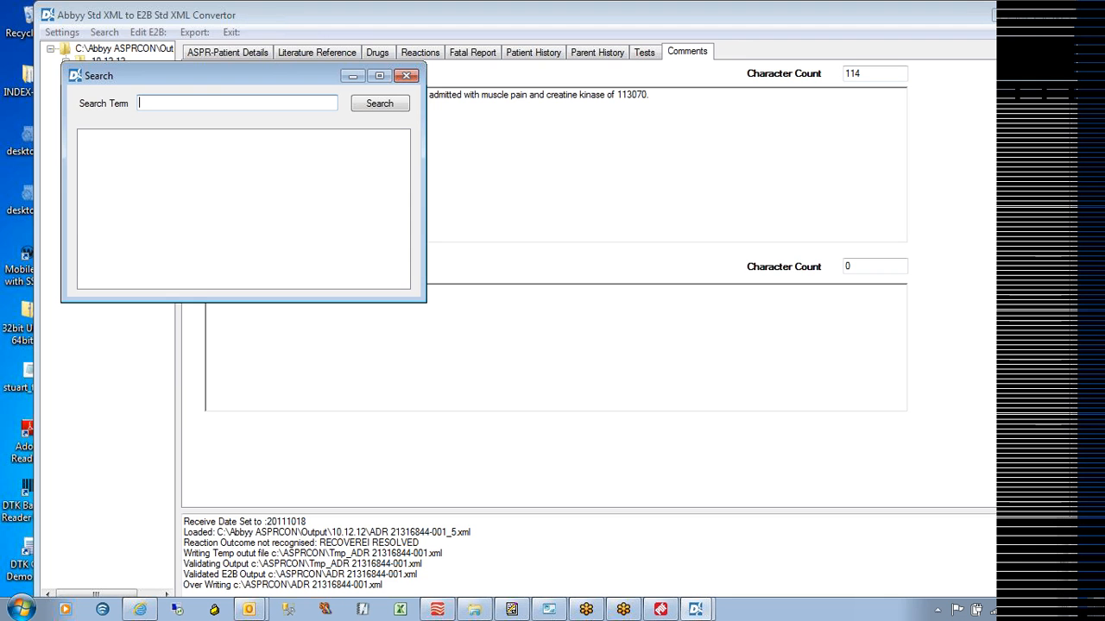
{"action": "left_click", "coordinate": [355, 77]}
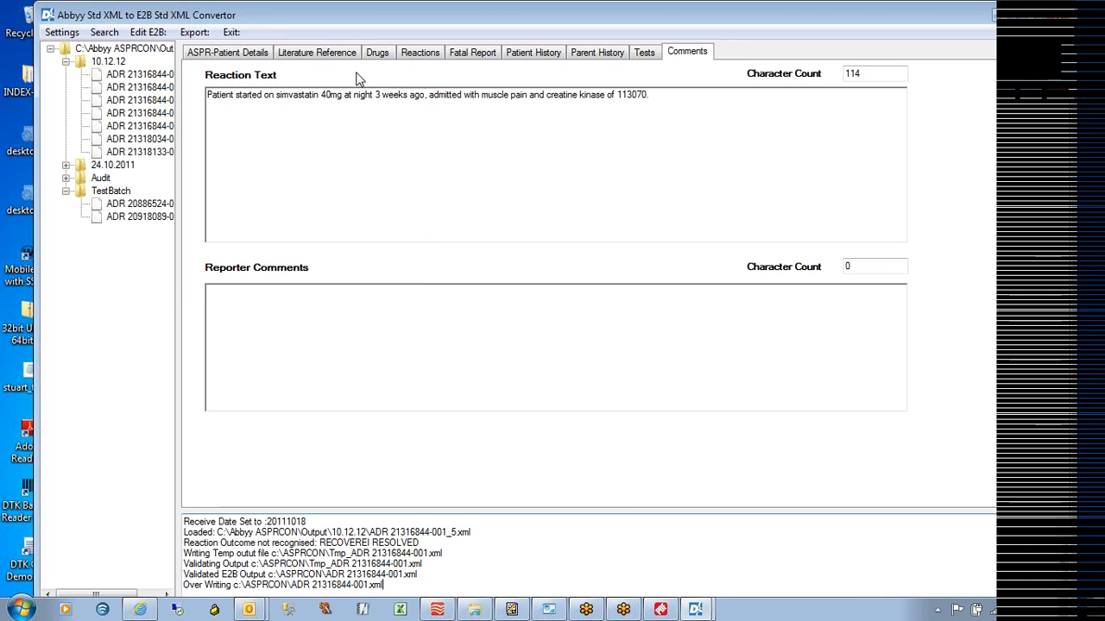
{"action": "left_click", "coordinate": [1008, 26]}
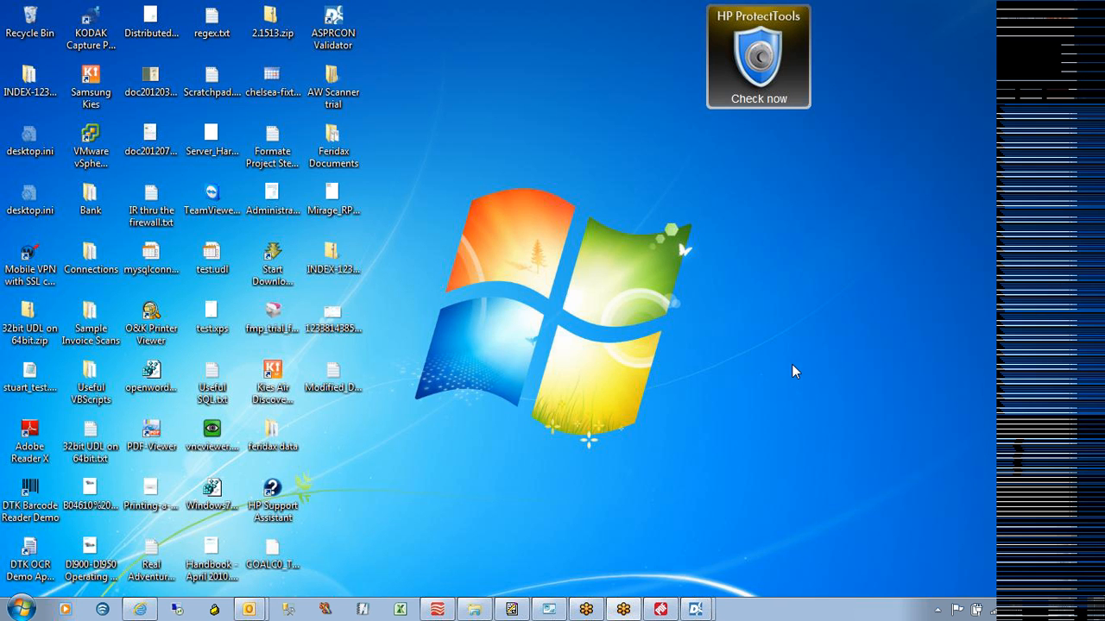
{"action": "left_click", "coordinate": [440, 610]}
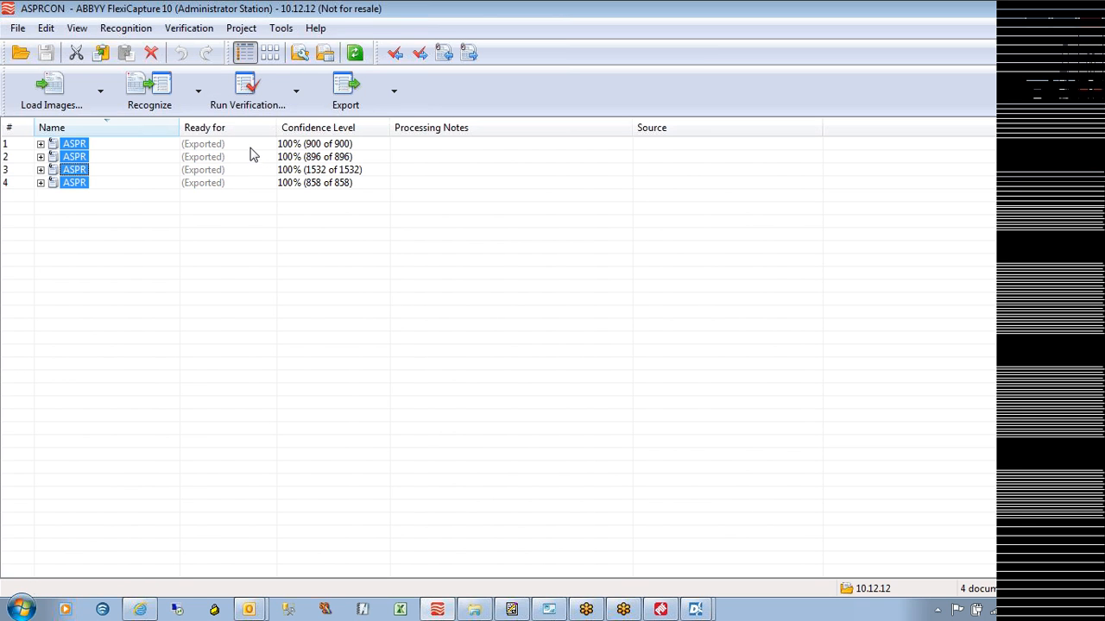
Edit the ASPR document definition via Project > Document Definitions and show its Export Settings
{"action": "left_click", "coordinate": [240, 35]}
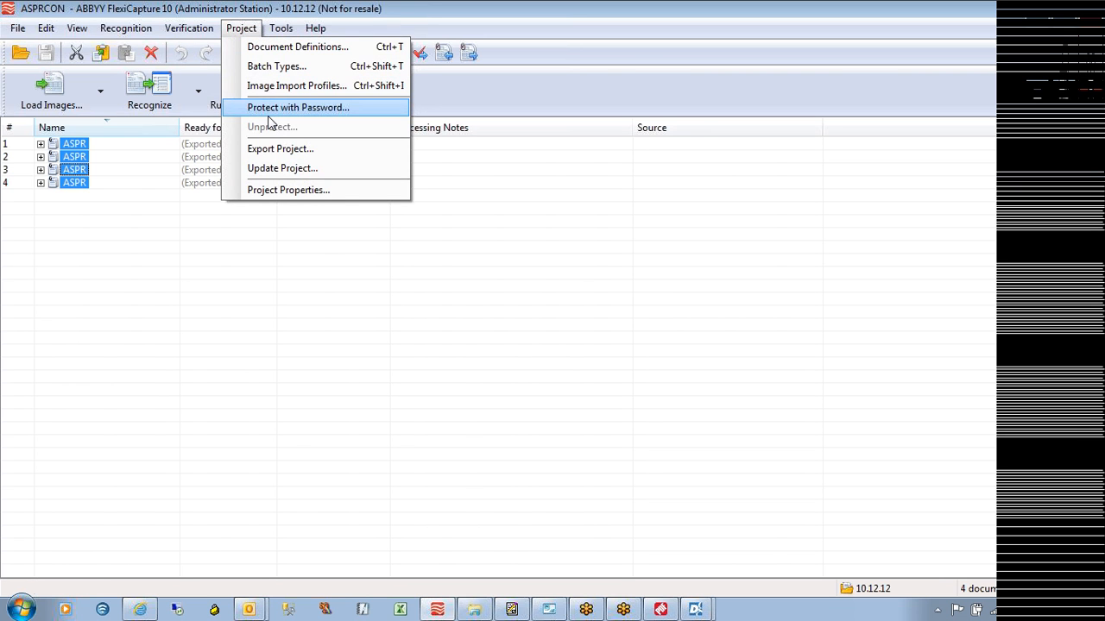
{"action": "left_click", "coordinate": [259, 47]}
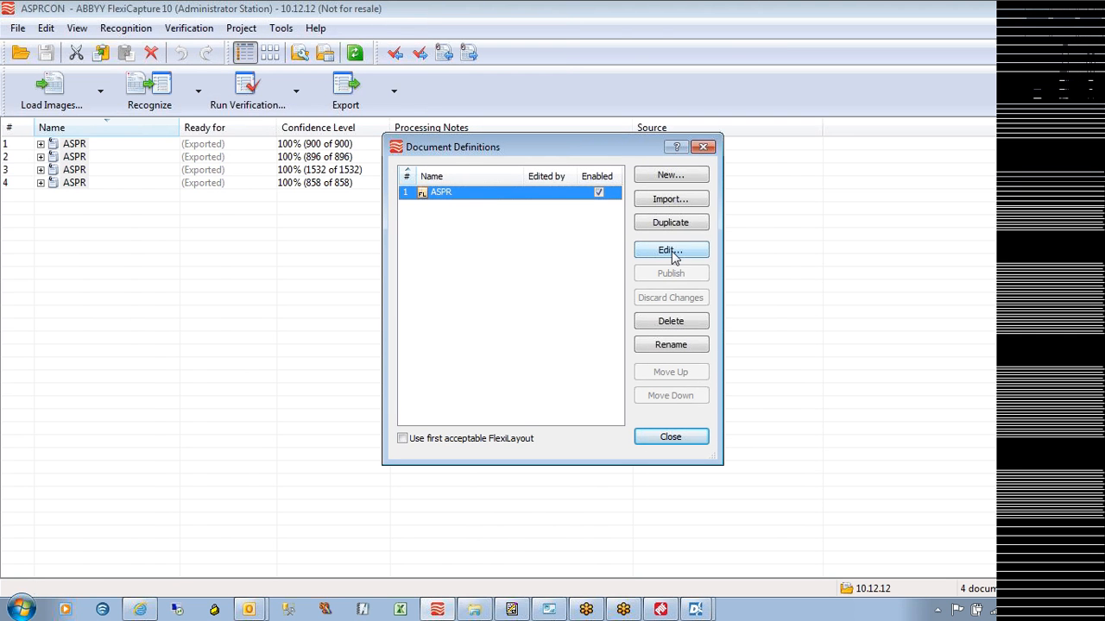
{"action": "left_click", "coordinate": [674, 253]}
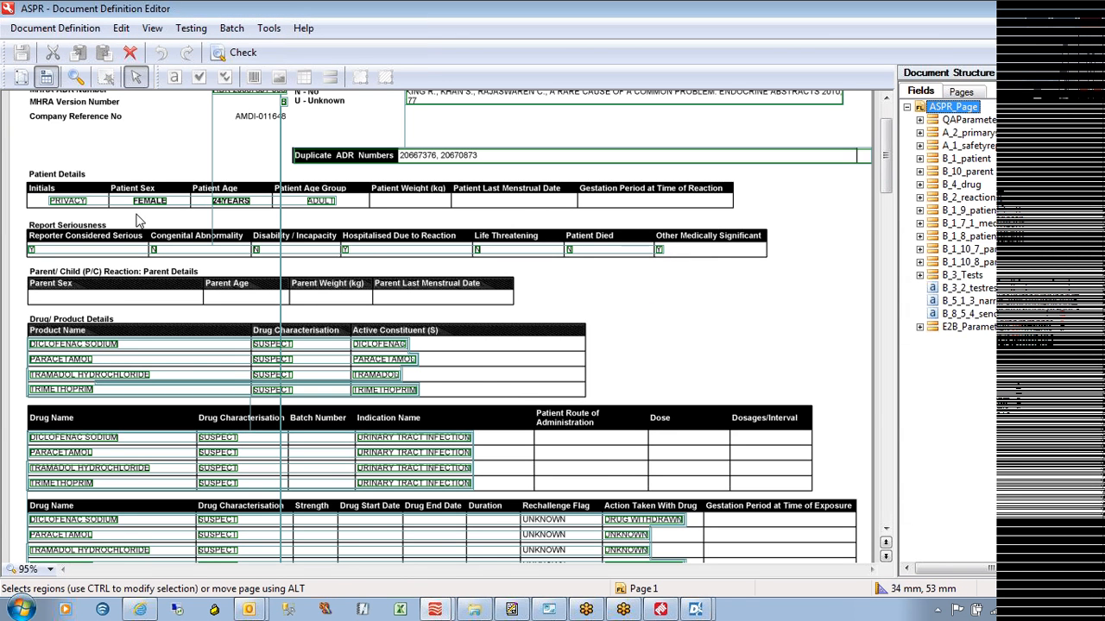
{"action": "left_click", "coordinate": [31, 29]}
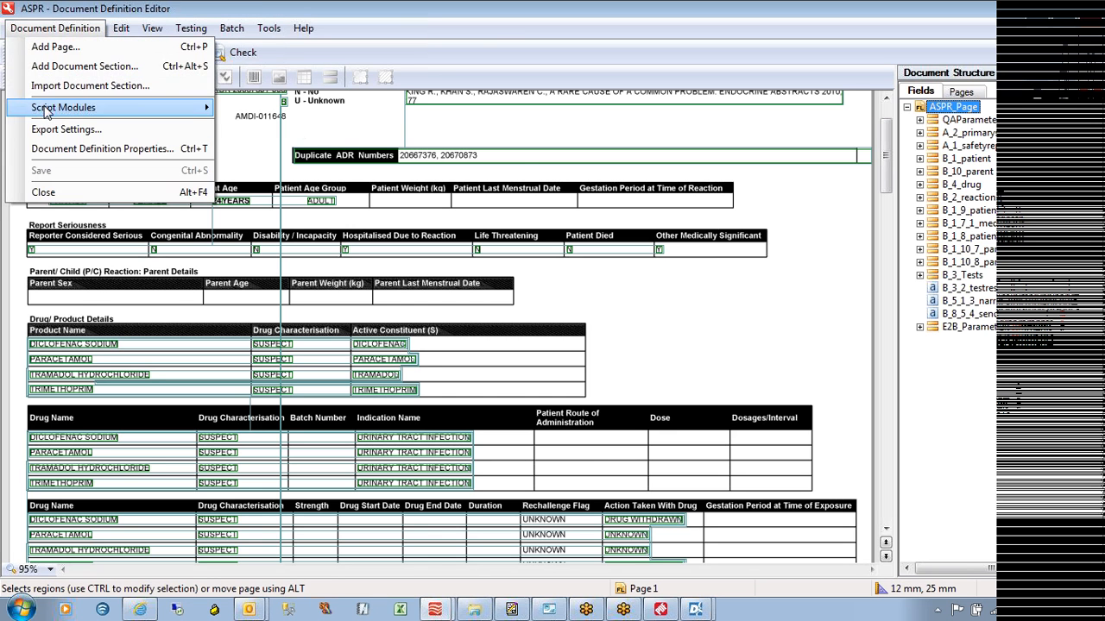
{"action": "left_click", "coordinate": [54, 129]}
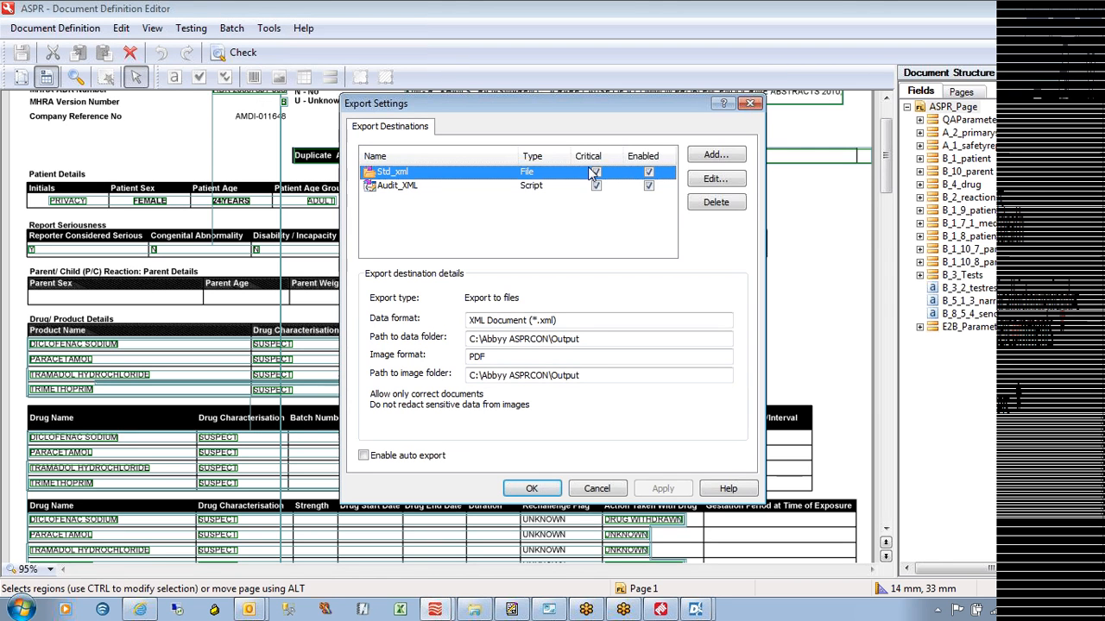
Review the Std_xml destination's XML and PDF output to C:\Abbyy ASPRCON\Output, cancel, then select Audit_XML
{"action": "left_click", "coordinate": [716, 178]}
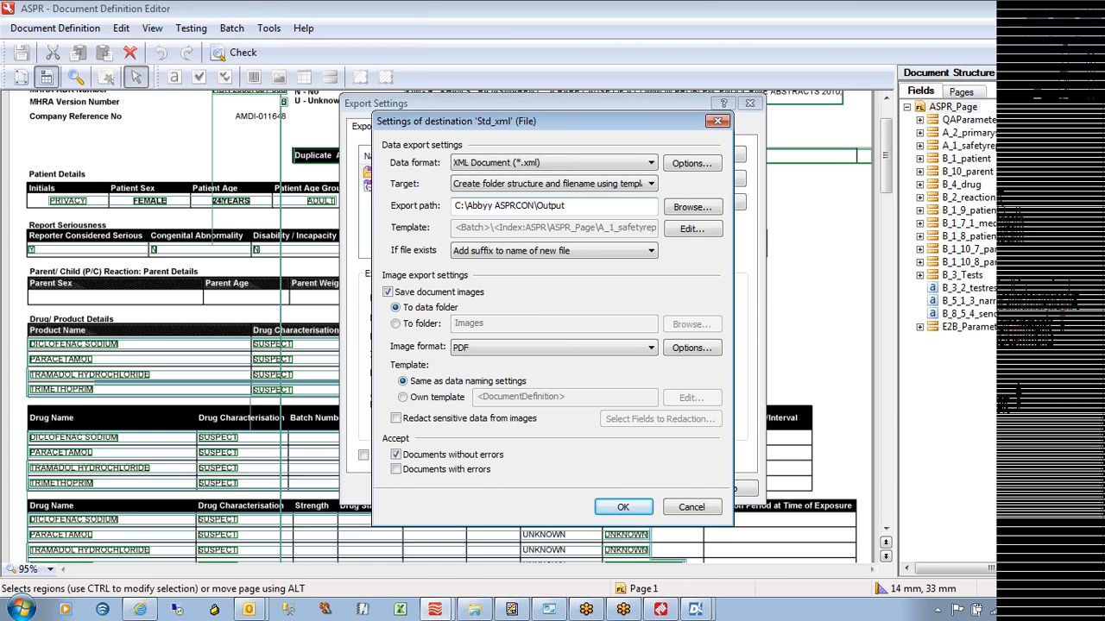
{"action": "left_click", "coordinate": [695, 508]}
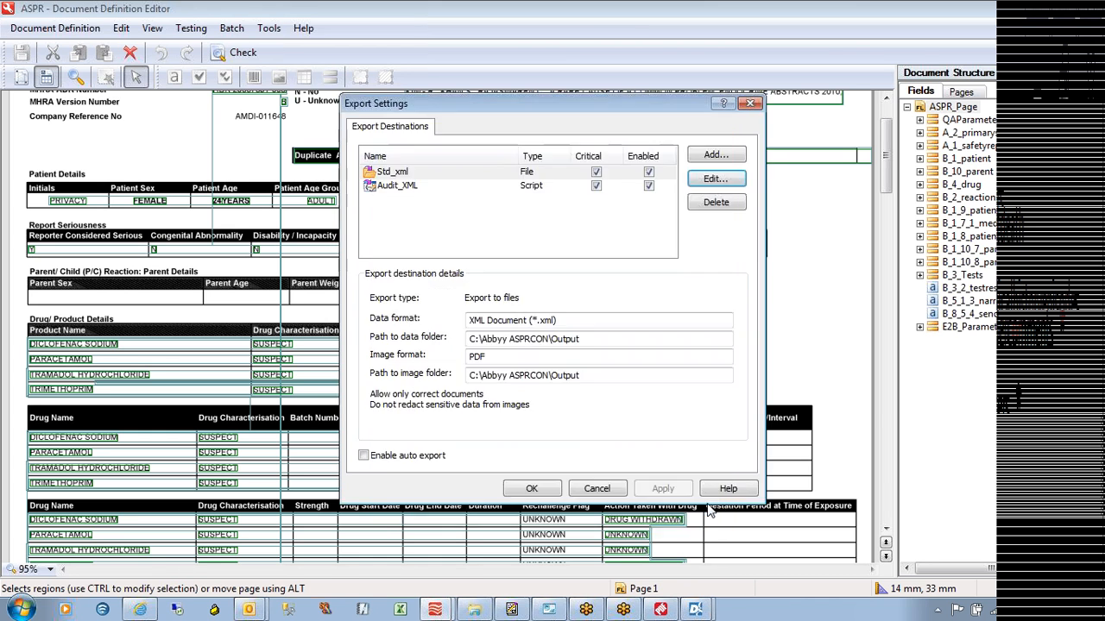
{"action": "left_click", "coordinate": [398, 191]}
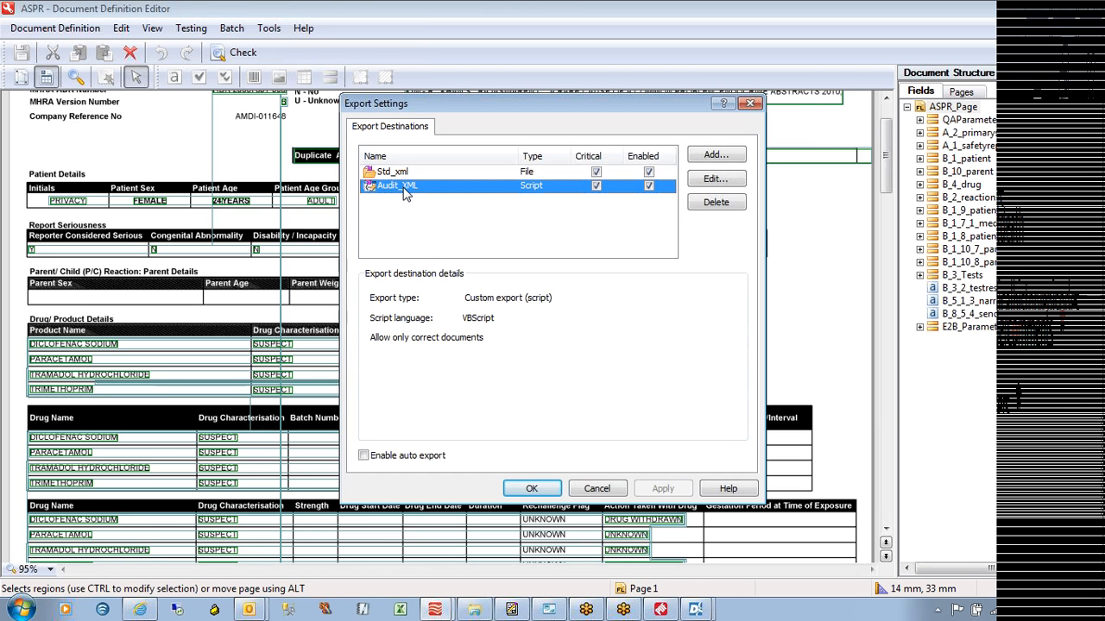
Open the Audit_XML export script in a maximised Script Editor and highlight its opening section
{"action": "left_click", "coordinate": [713, 178]}
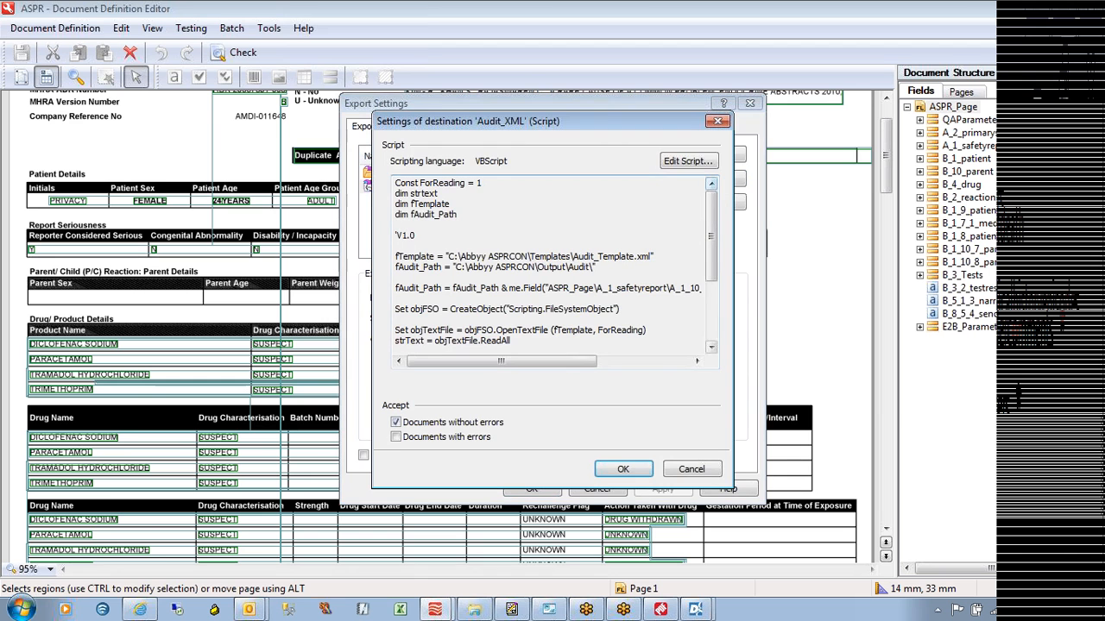
{"action": "left_click", "coordinate": [695, 161]}
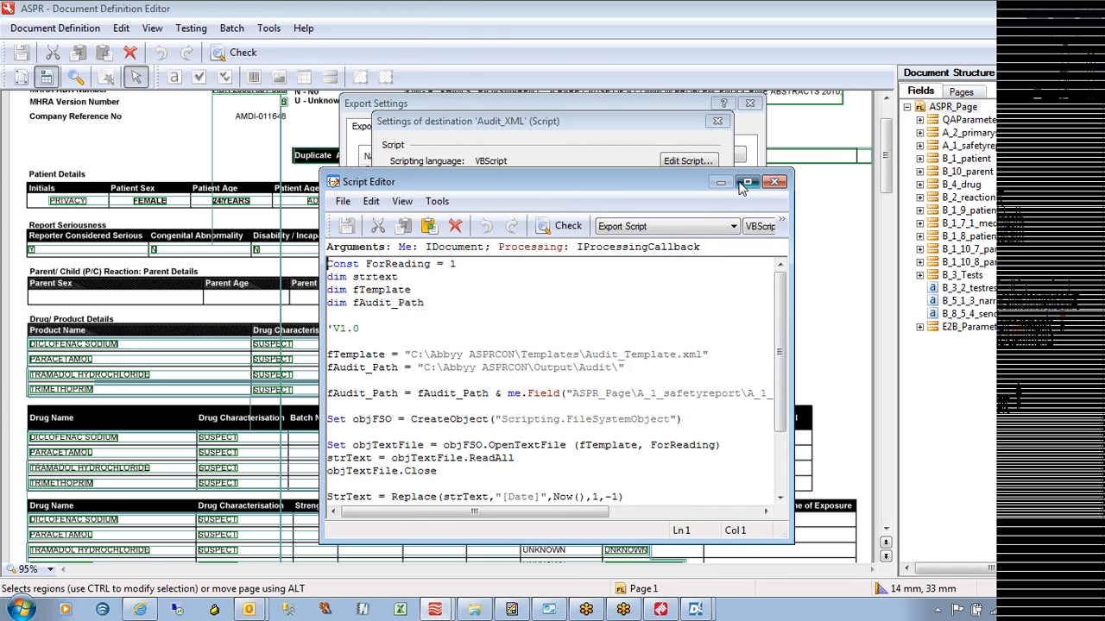
{"action": "left_click", "coordinate": [748, 182]}
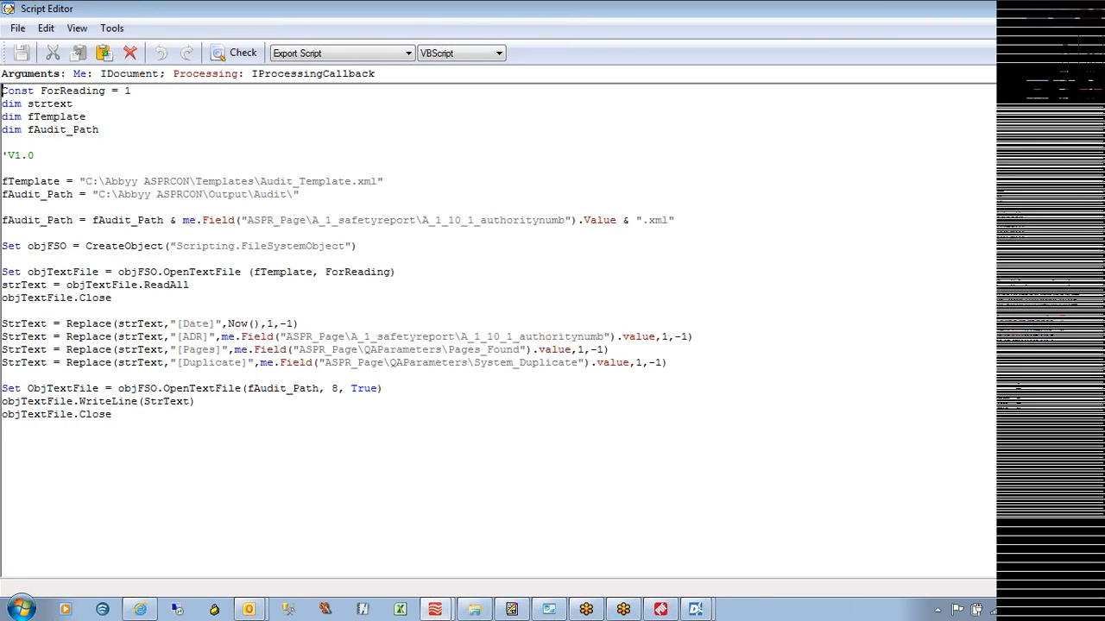
{"action": "left_click_drag", "start_coordinate": [2, 91], "coordinate": [113, 415]}
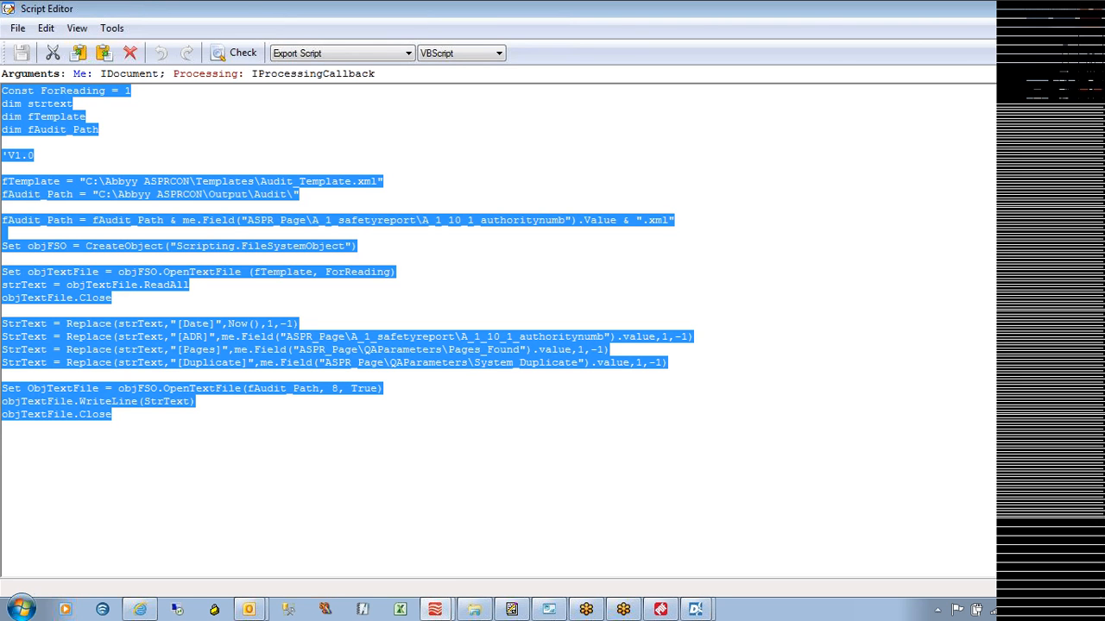
{"action": "left_click", "coordinate": [384, 272]}
Highlight the template and output path lines and the [Date] and [ADR] field lines, then close the editor
{"action": "left_click_drag", "start_coordinate": [14, 182], "coordinate": [295, 194]}
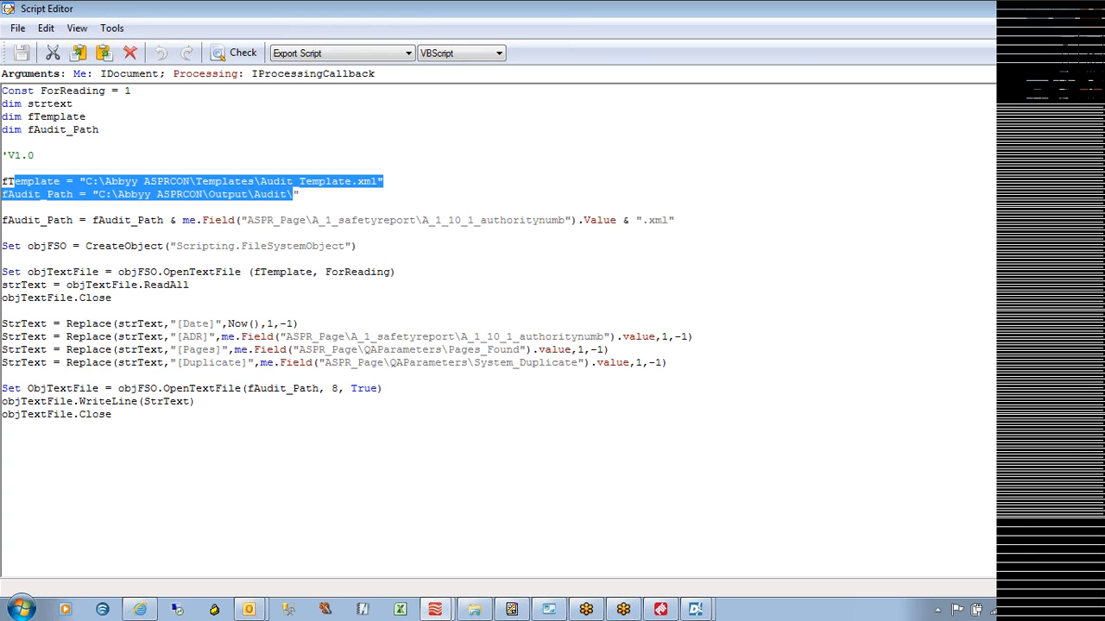
{"action": "left_click", "coordinate": [295, 194]}
{"action": "left_click_drag", "start_coordinate": [84, 324], "coordinate": [299, 323]}
{"action": "left_click_drag", "start_coordinate": [221, 337], "coordinate": [616, 337]}
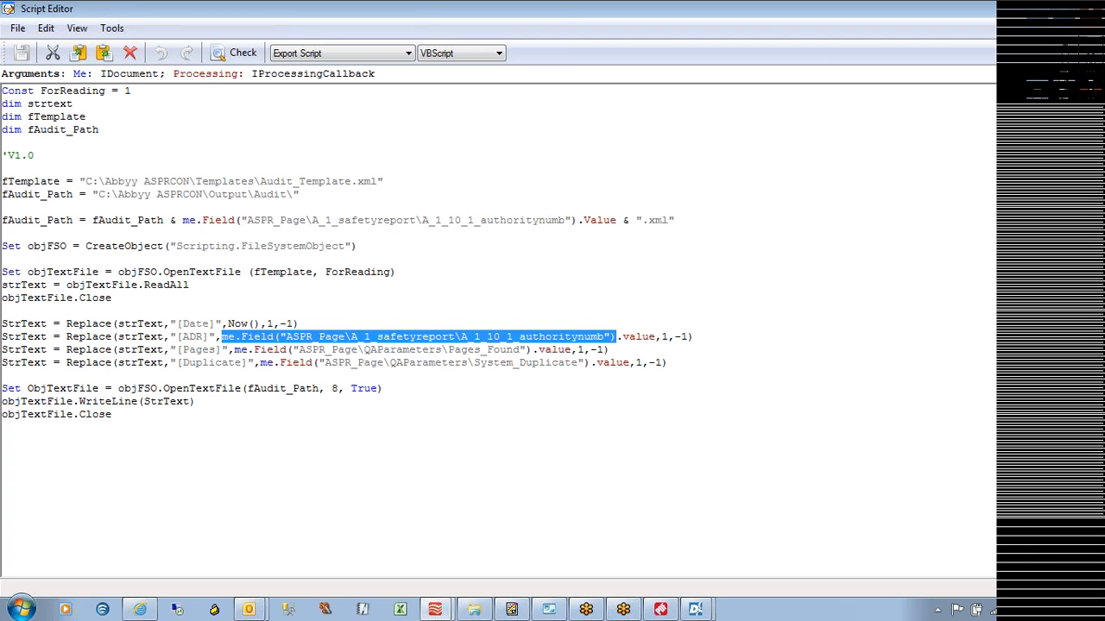
{"action": "left_click", "coordinate": [3, 258]}
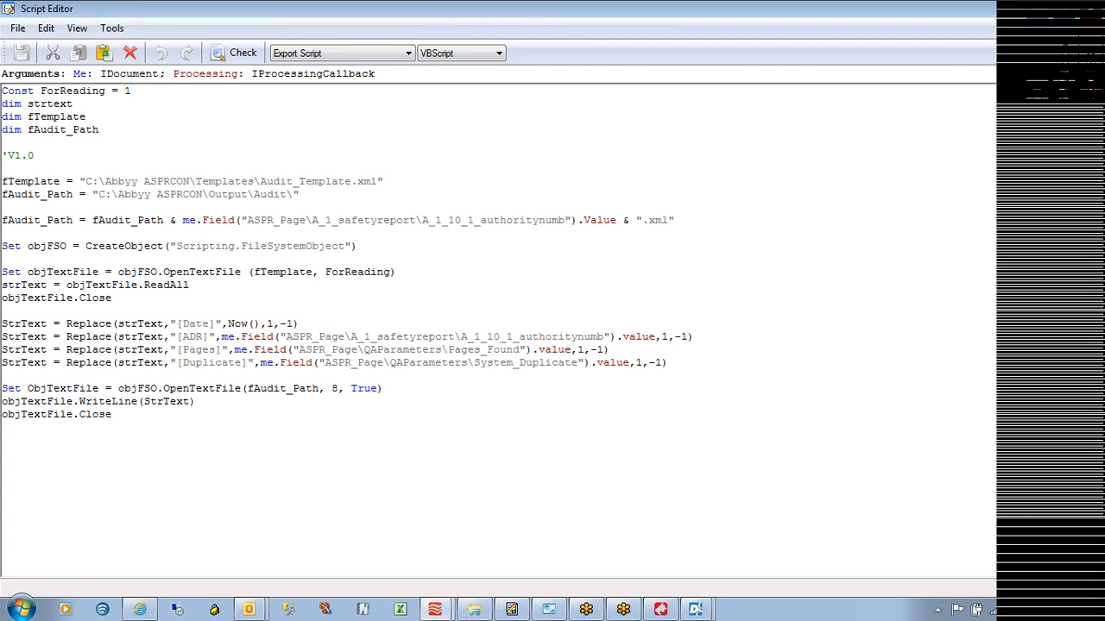
{"action": "left_click", "coordinate": [18, 29]}
{"action": "left_click", "coordinate": [34, 45]}
Confirm the Audit_XML and Export Settings dialogs, then minimise the Document Definition Editor
{"action": "left_click", "coordinate": [629, 469]}
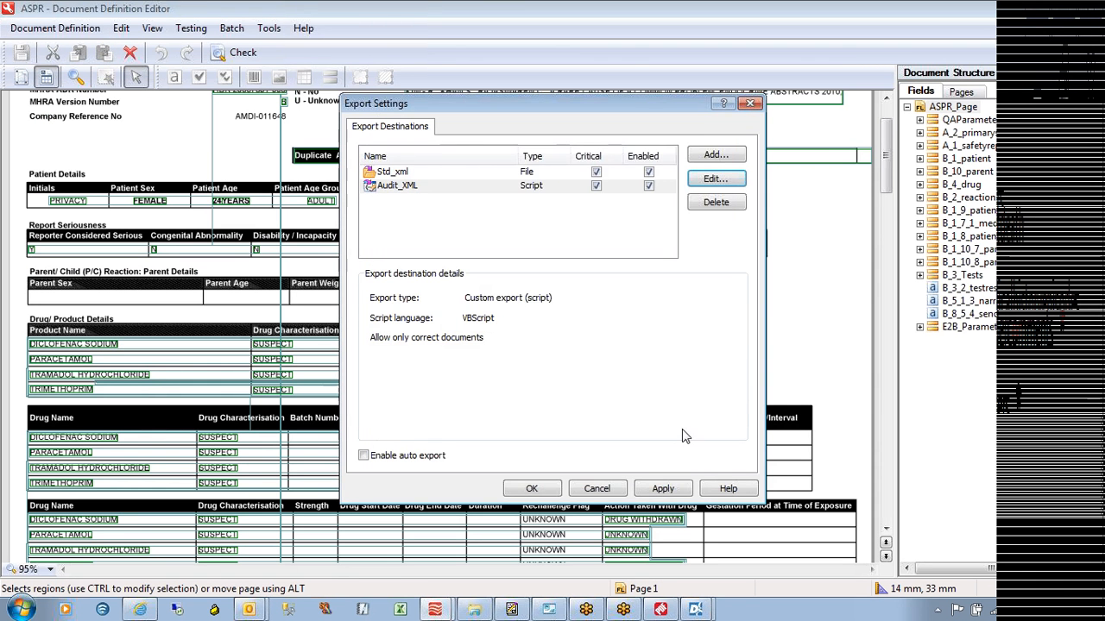
{"action": "left_click", "coordinate": [532, 488]}
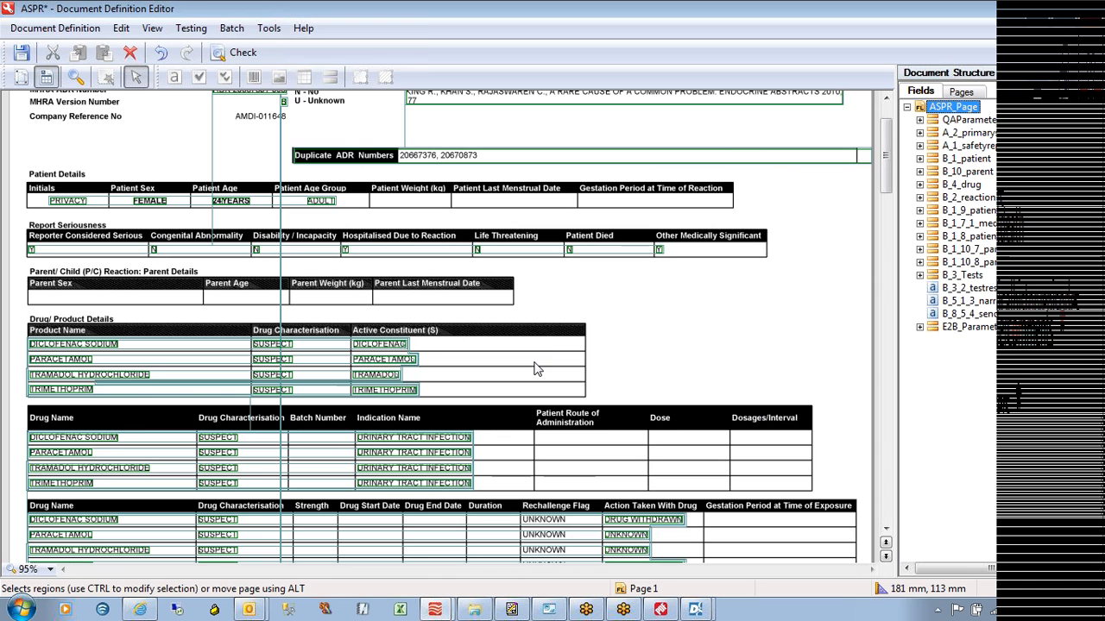
{"action": "left_click", "coordinate": [907, 107]}
{"action": "left_click", "coordinate": [907, 107]}
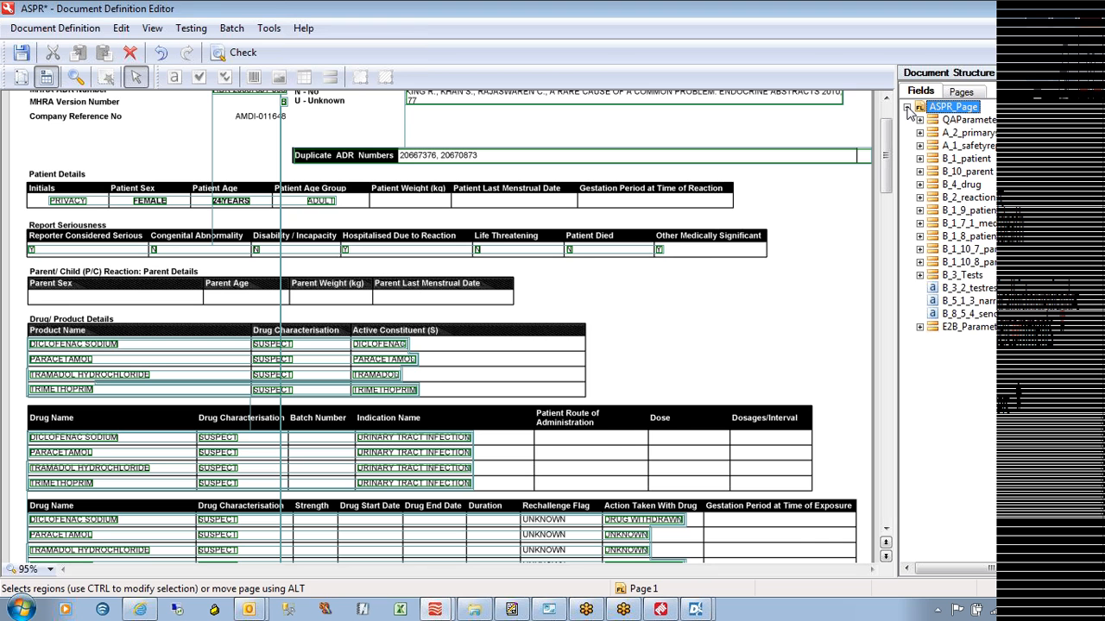
{"action": "left_click", "coordinate": [1031, 9]}
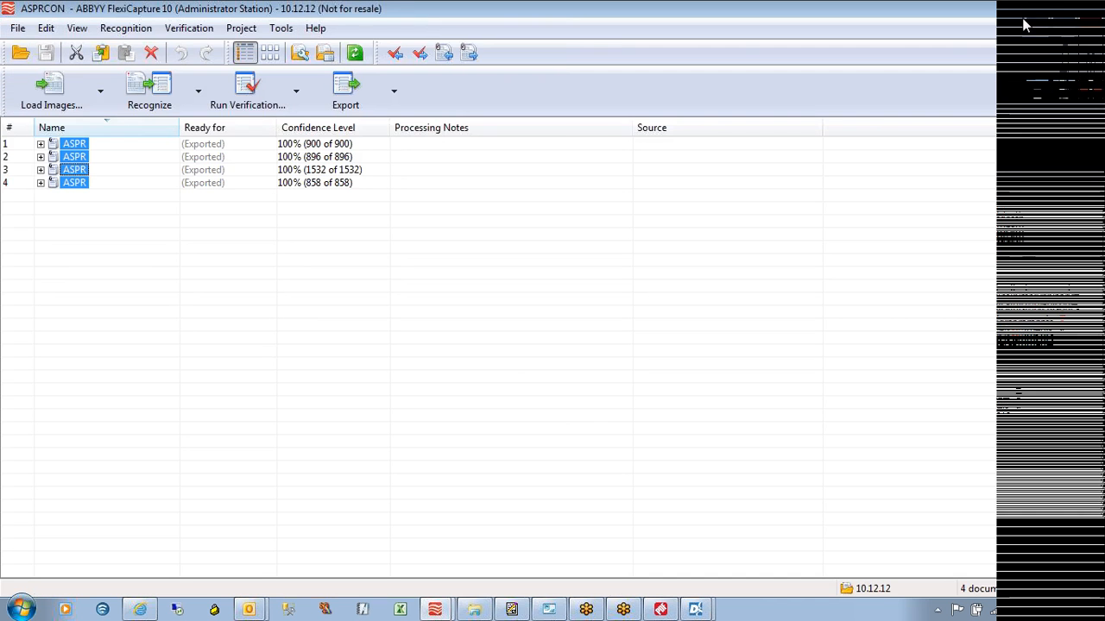
Minimize FlexiCapture and bring the Abbyy Std XML to E2B Std XML Convertor forward
{"action": "left_click", "coordinate": [1030, 9]}
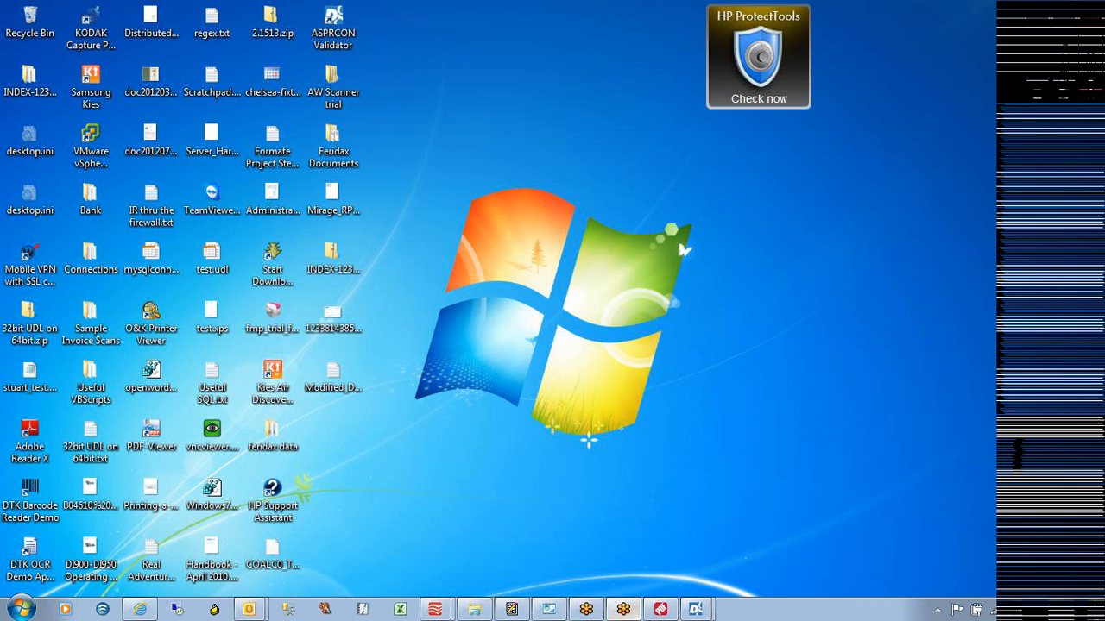
{"action": "left_click", "coordinate": [705, 611]}
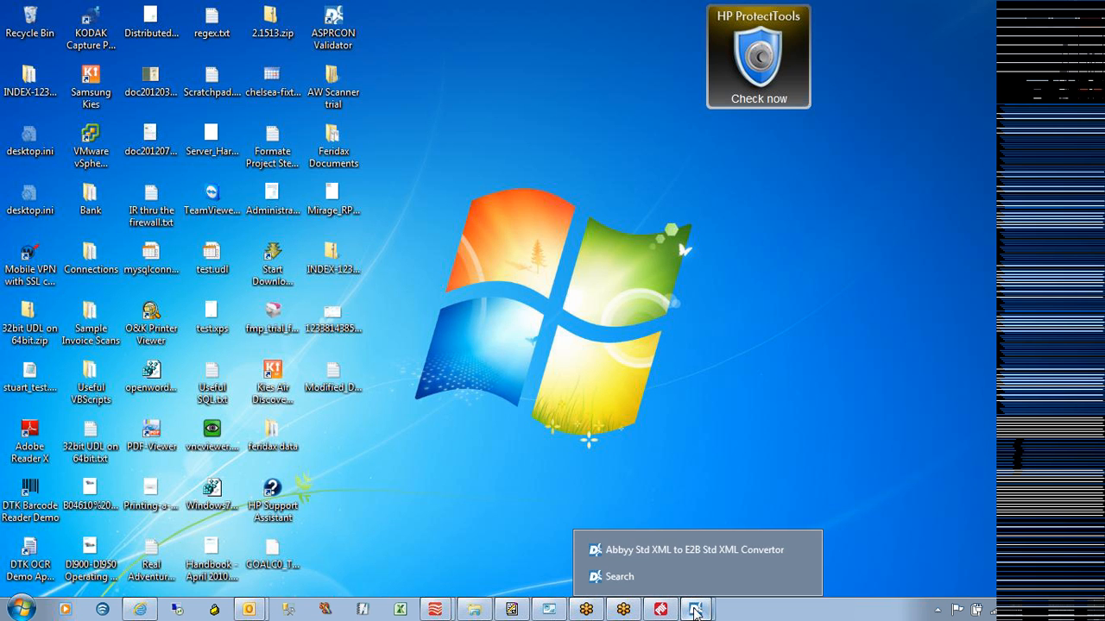
{"action": "left_click", "coordinate": [610, 552]}
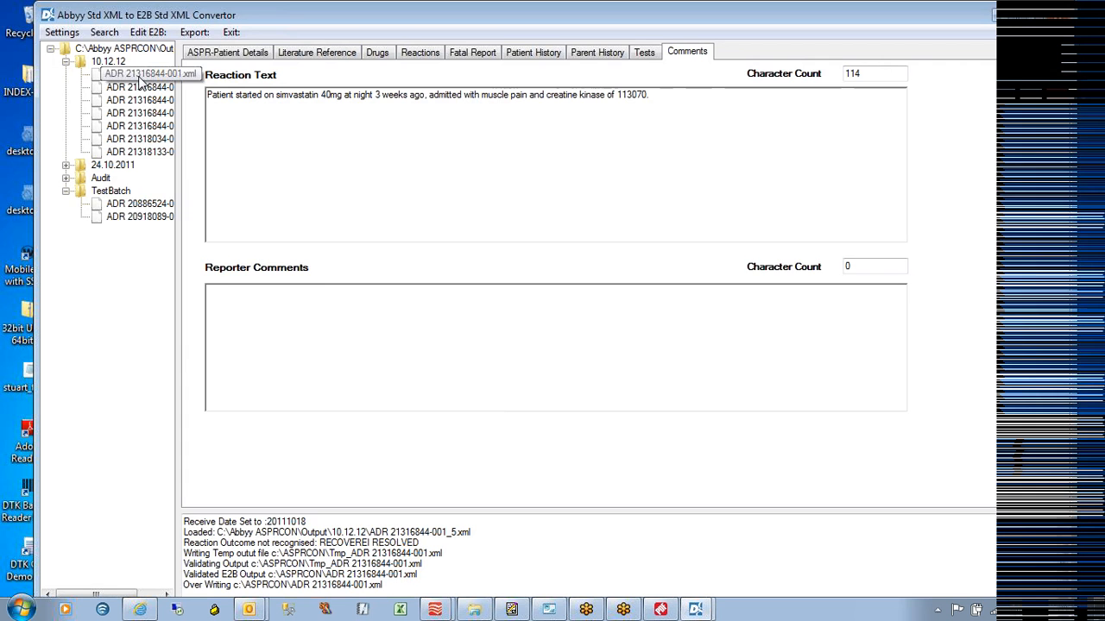
{"action": "left_click", "coordinate": [138, 76]}
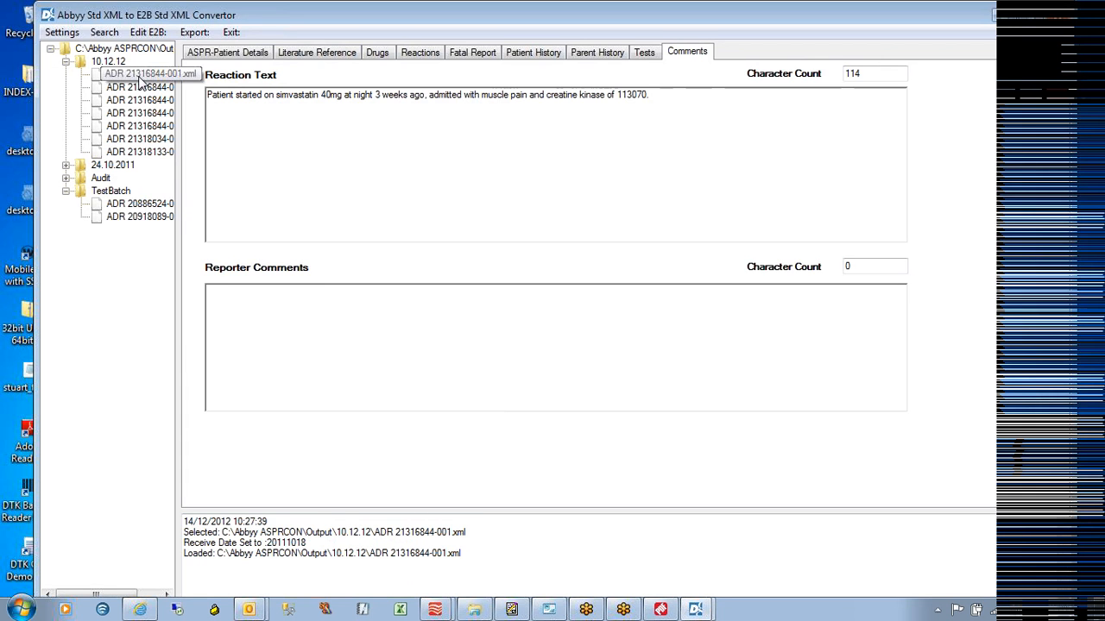
{"action": "left_click", "coordinate": [205, 53]}
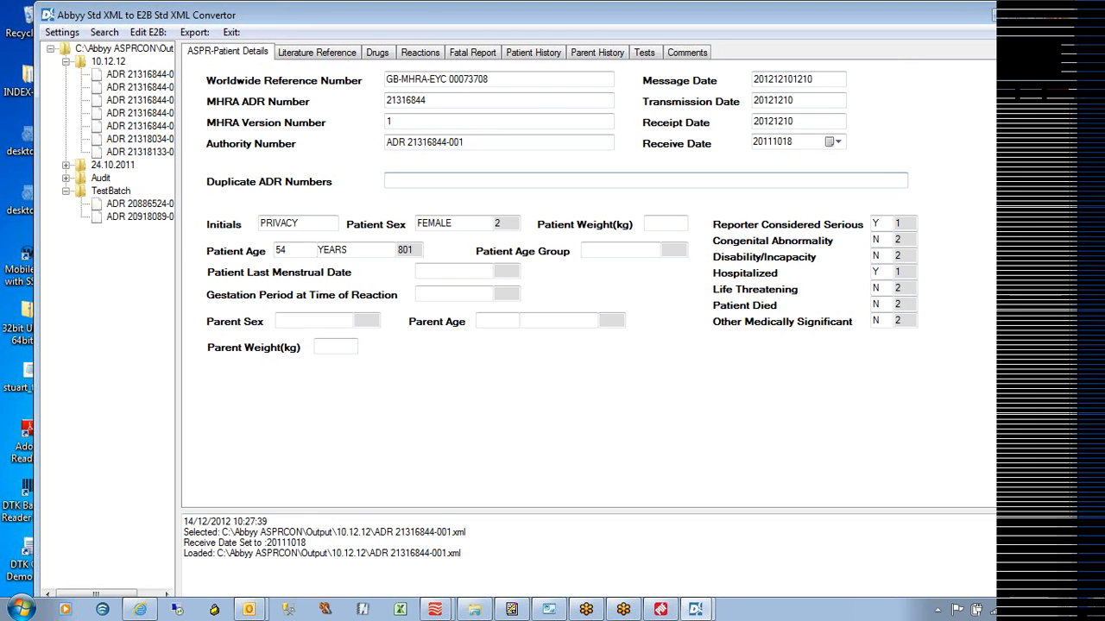
{"action": "left_click", "coordinate": [142, 77]}
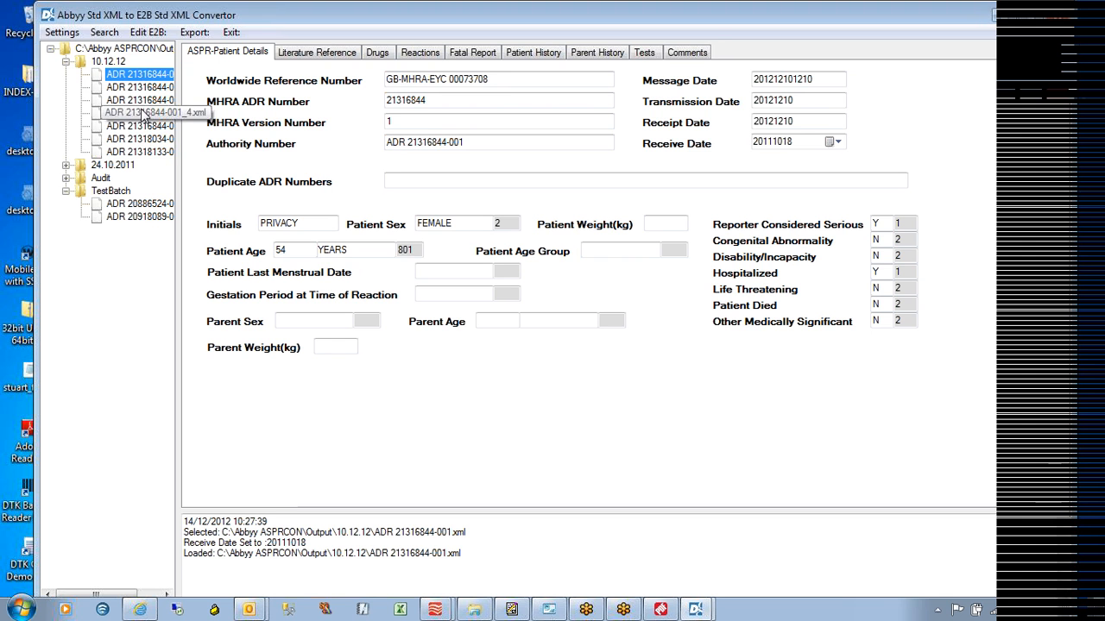
{"action": "left_click", "coordinate": [145, 32]}
{"action": "left_click_drag", "start_coordinate": [76, 82], "coordinate": [812, 82]}
Expand ichicsr, ichicsmessageheader and messagesenderidentifier to reveal the value Flexicapture
{"action": "left_click", "coordinate": [26, 62]}
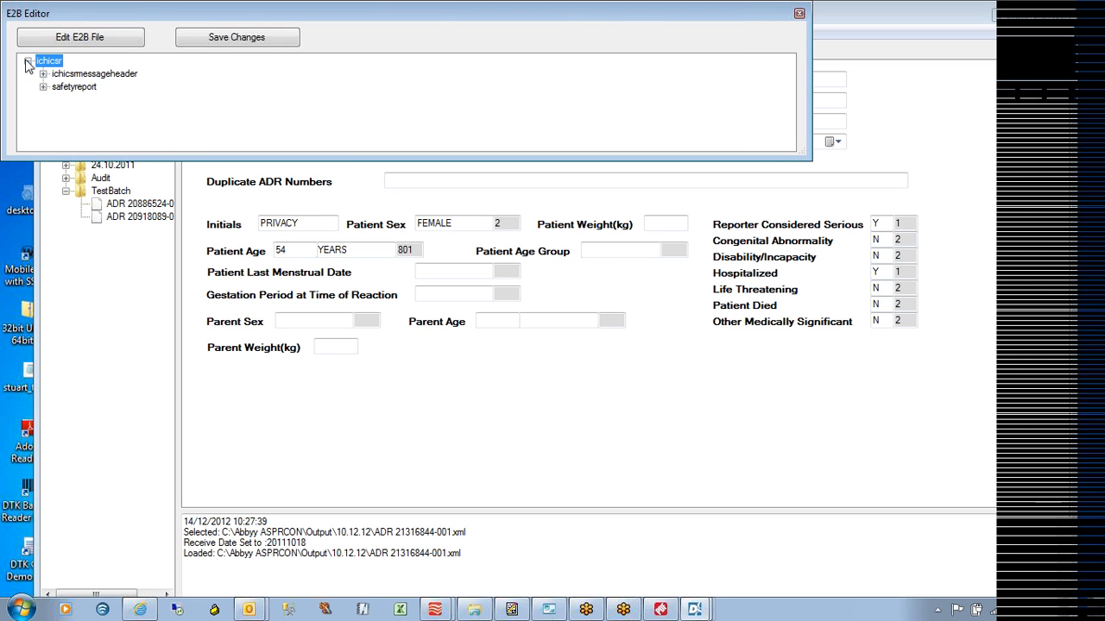
{"action": "left_click", "coordinate": [42, 74]}
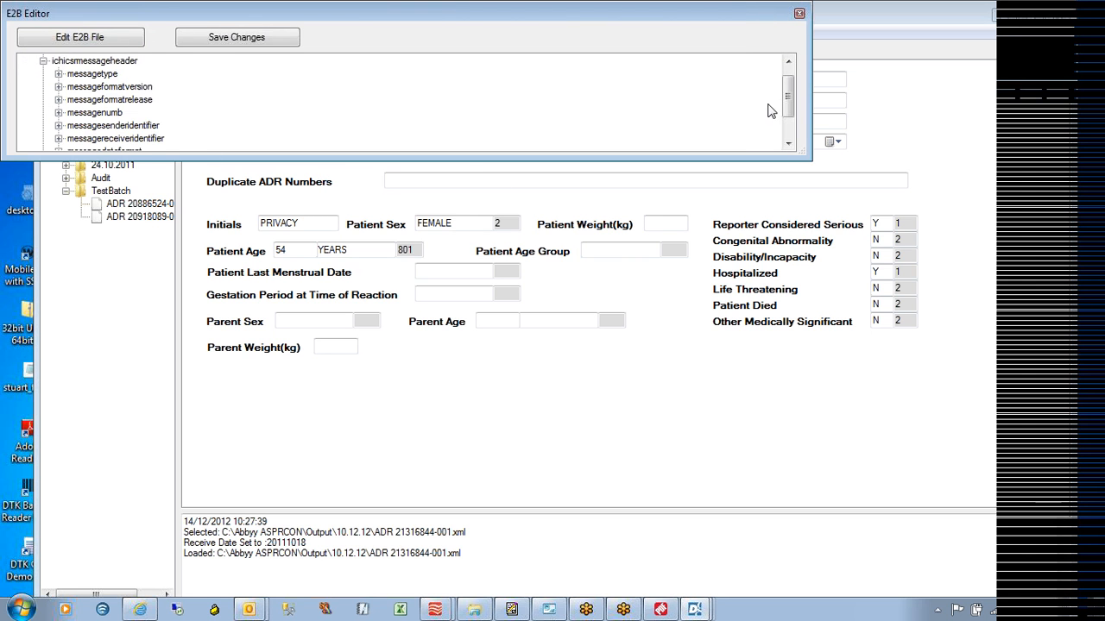
{"action": "scroll", "coordinate": [781, 99], "scroll_direction": "down", "scroll_amount": 1}
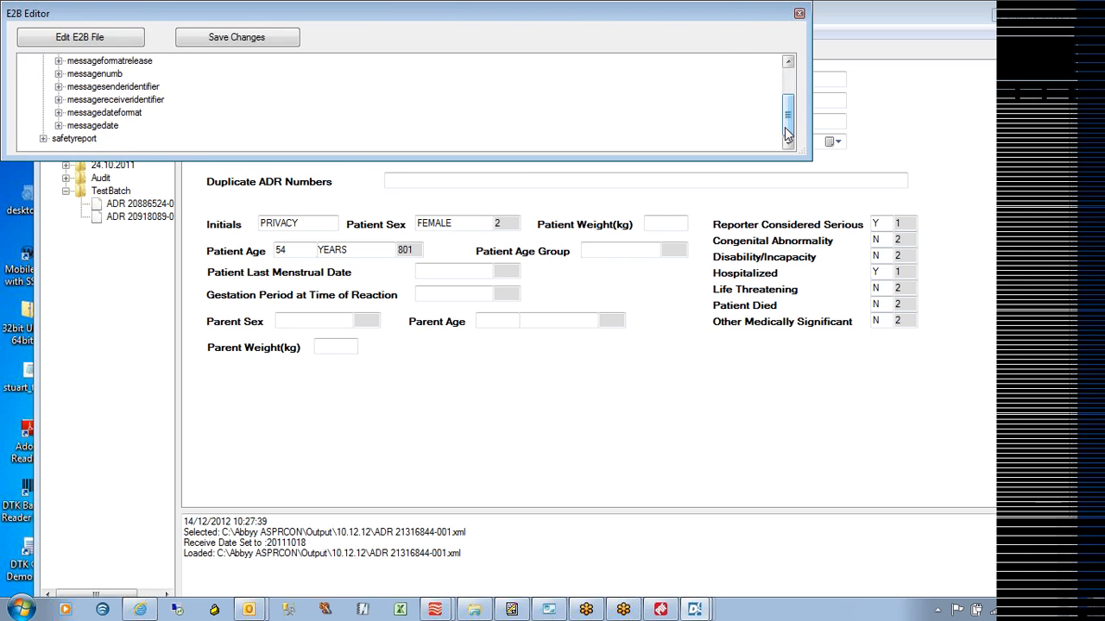
{"action": "left_click", "coordinate": [59, 87]}
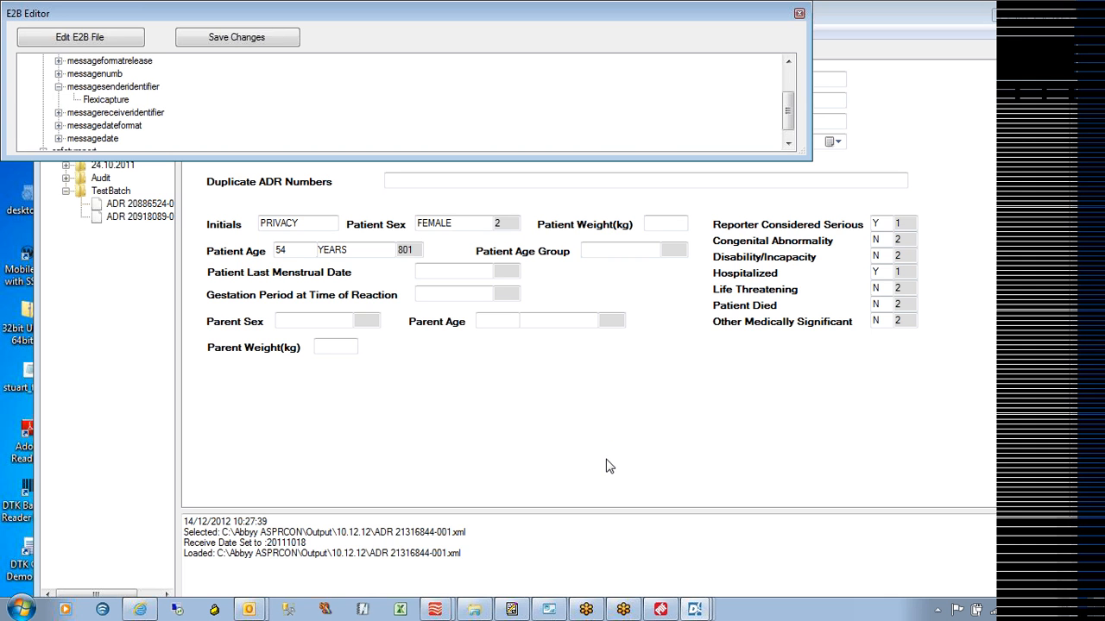
Switch to the ASPR Document Definition Editor and open Document Definition > Export Settings
{"action": "mouse_move", "coordinate": [435, 611]}
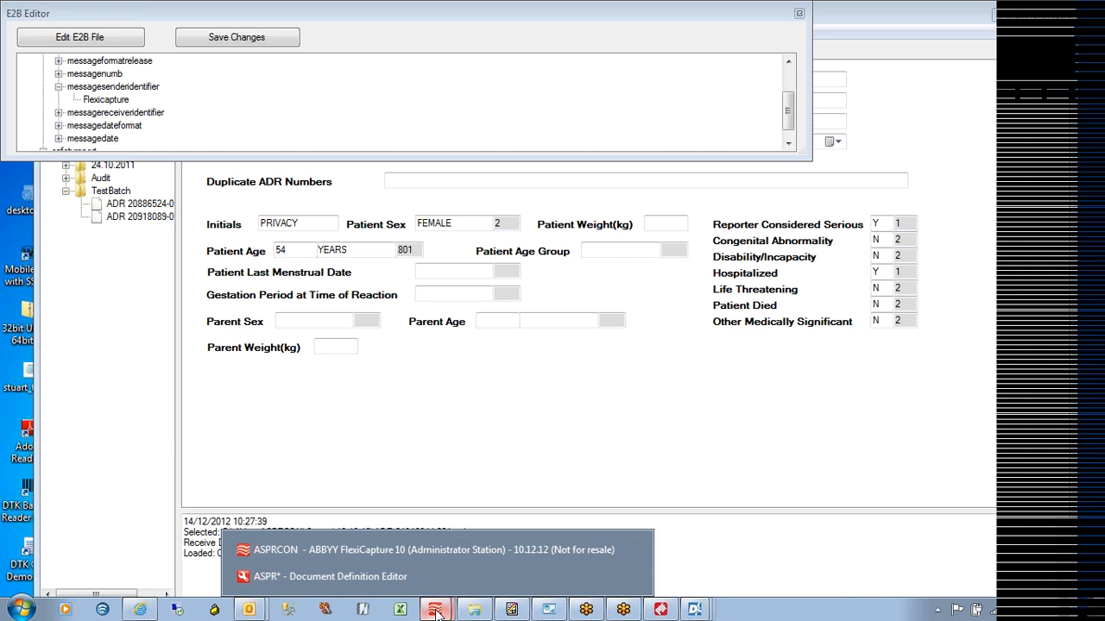
{"action": "left_click", "coordinate": [389, 550]}
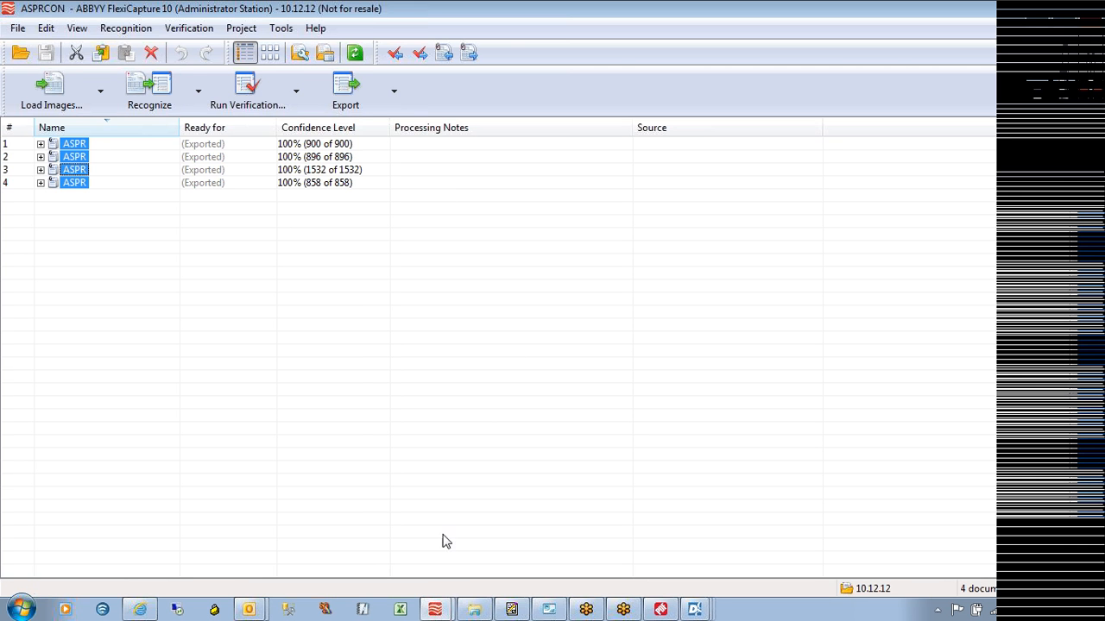
{"action": "left_click", "coordinate": [435, 611]}
{"action": "left_click", "coordinate": [436, 577]}
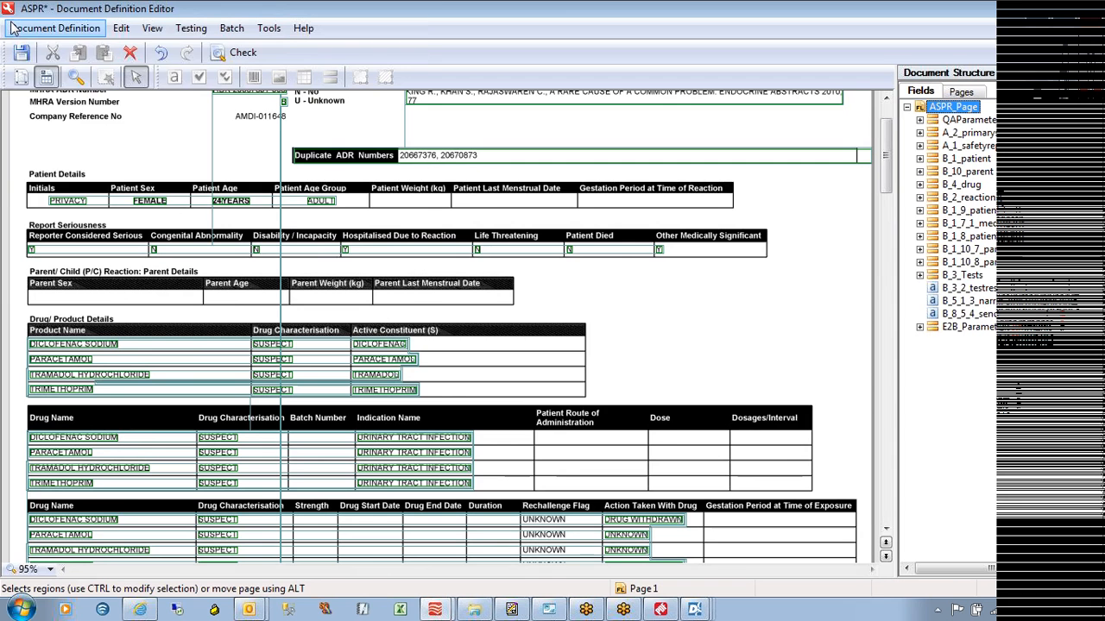
{"action": "left_click", "coordinate": [54, 27]}
{"action": "left_click", "coordinate": [46, 131]}
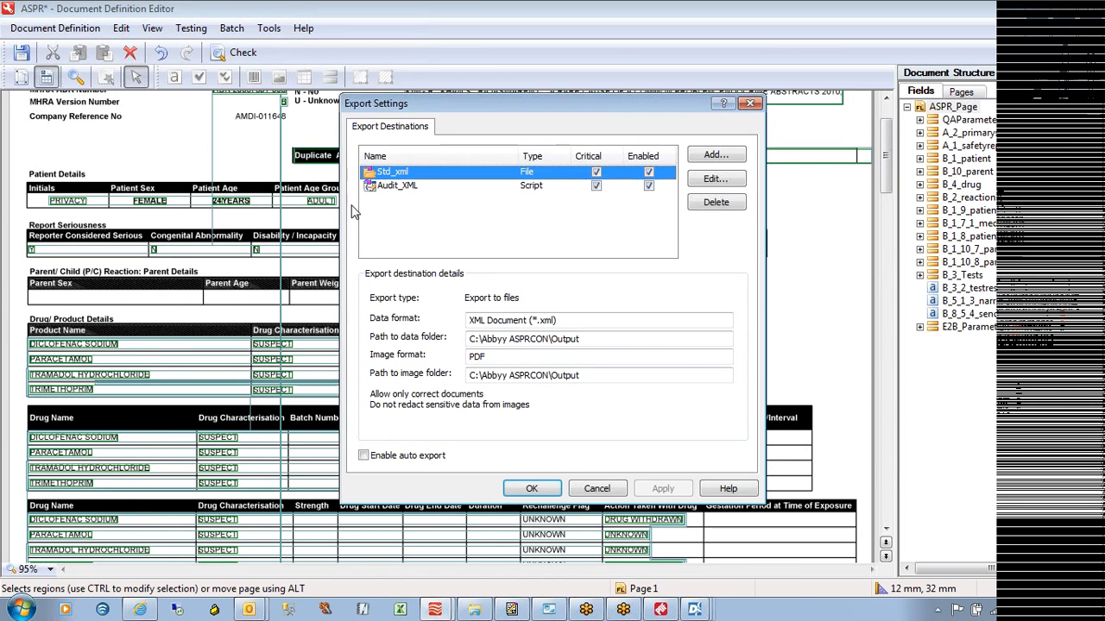
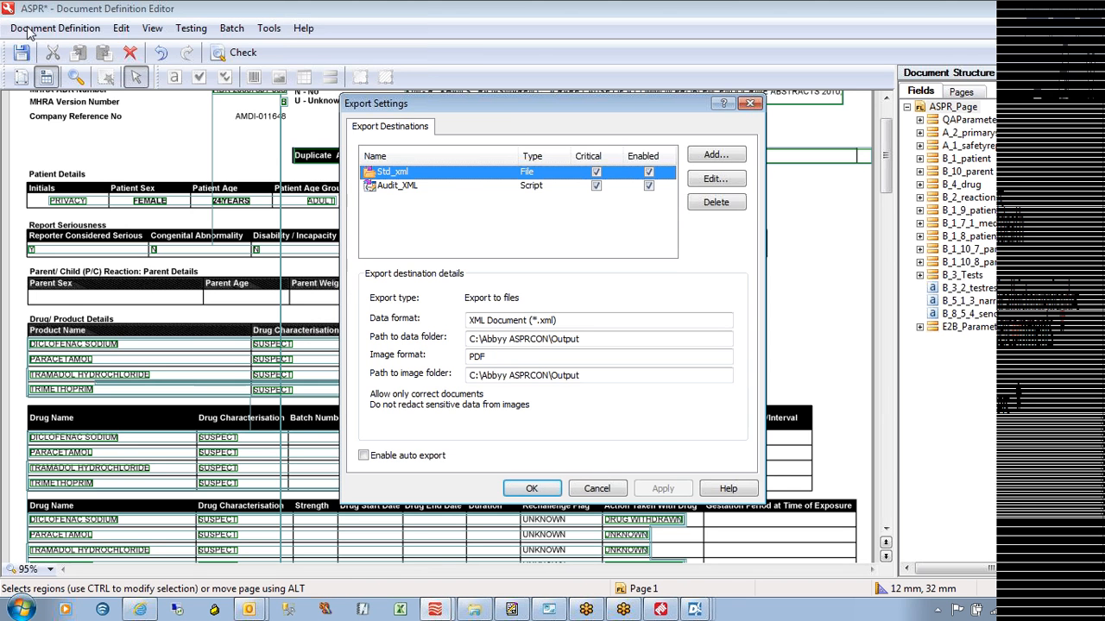
Cancel the Export Settings dialog without changes and open the Document Definition menu
{"action": "left_click", "coordinate": [593, 488]}
{"action": "left_click", "coordinate": [55, 27]}
Close the ASPR definition, saving it, to return to project ASPRCON's Document Definitions list
{"action": "left_click", "coordinate": [44, 191]}
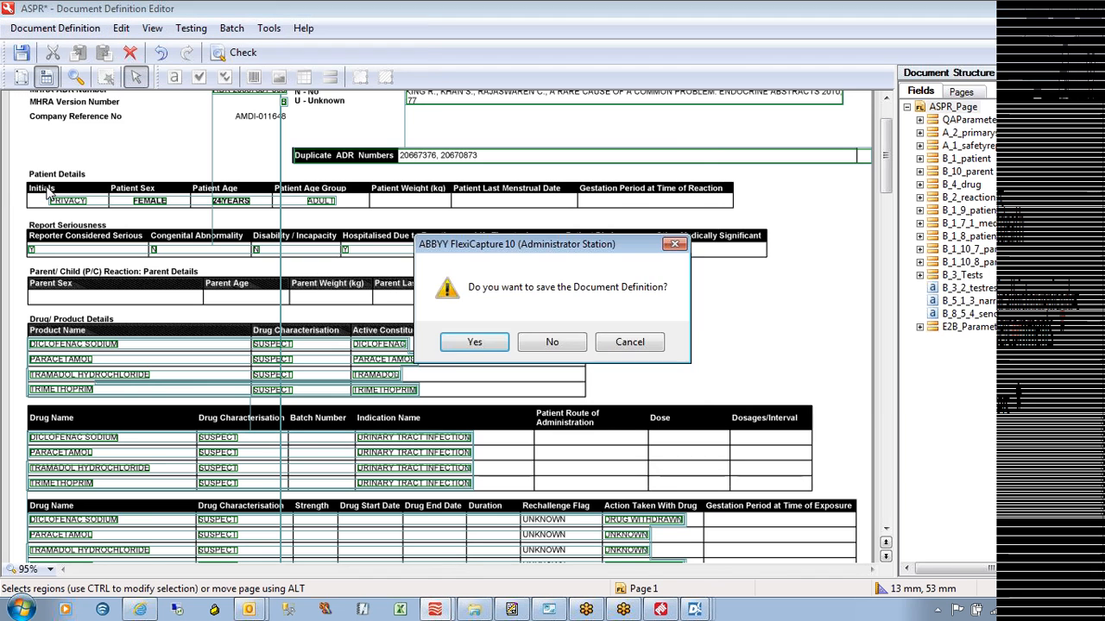
{"action": "left_click", "coordinate": [461, 350]}
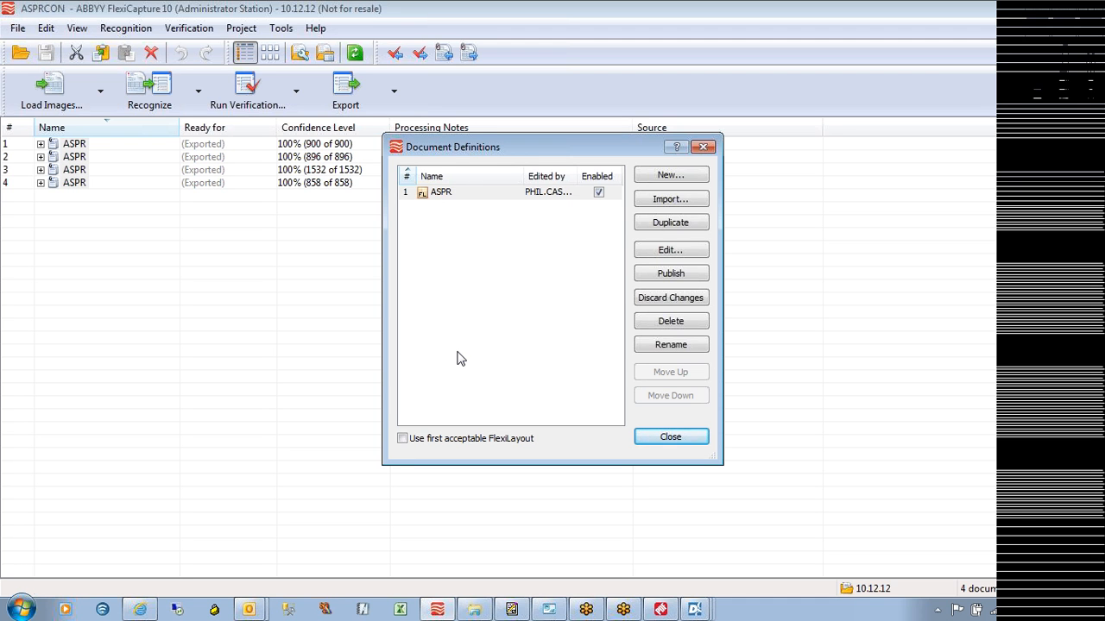
{"action": "left_click", "coordinate": [1091, 37]}
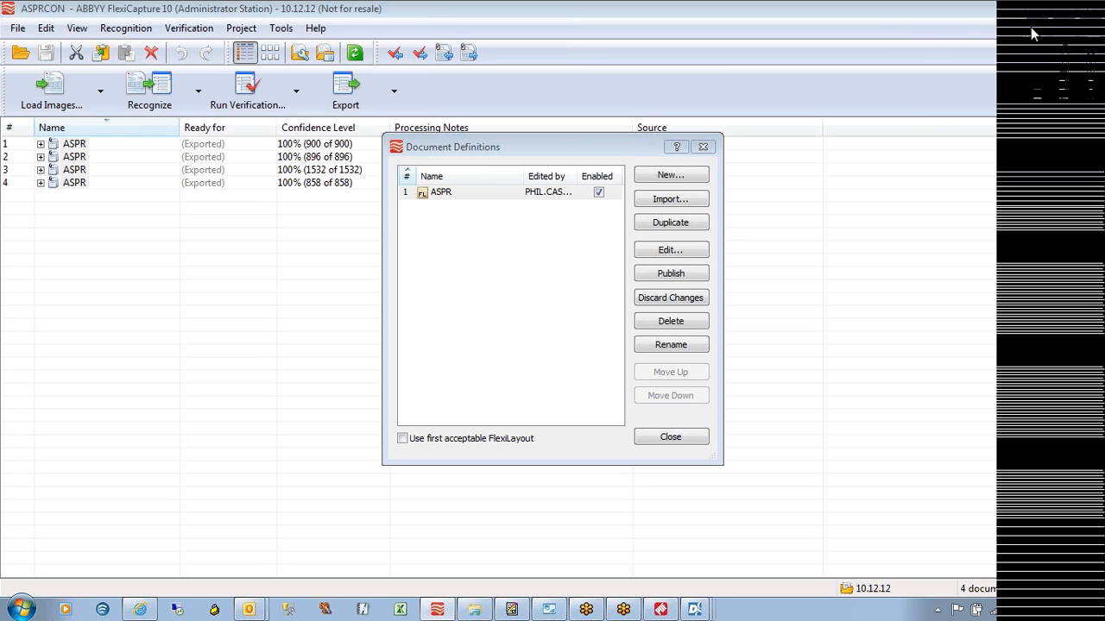